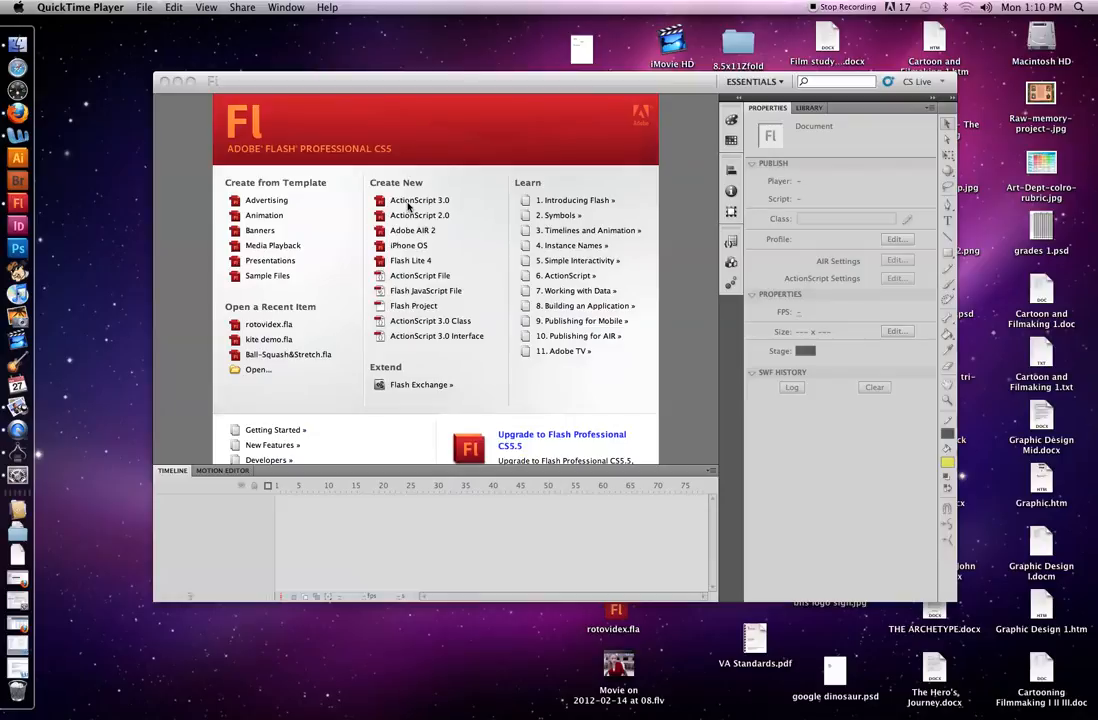
# Create a new ActionScript 3.0 document and draw a yellow square with a black outline right of the stage's centre
pyautogui.click(408, 203)
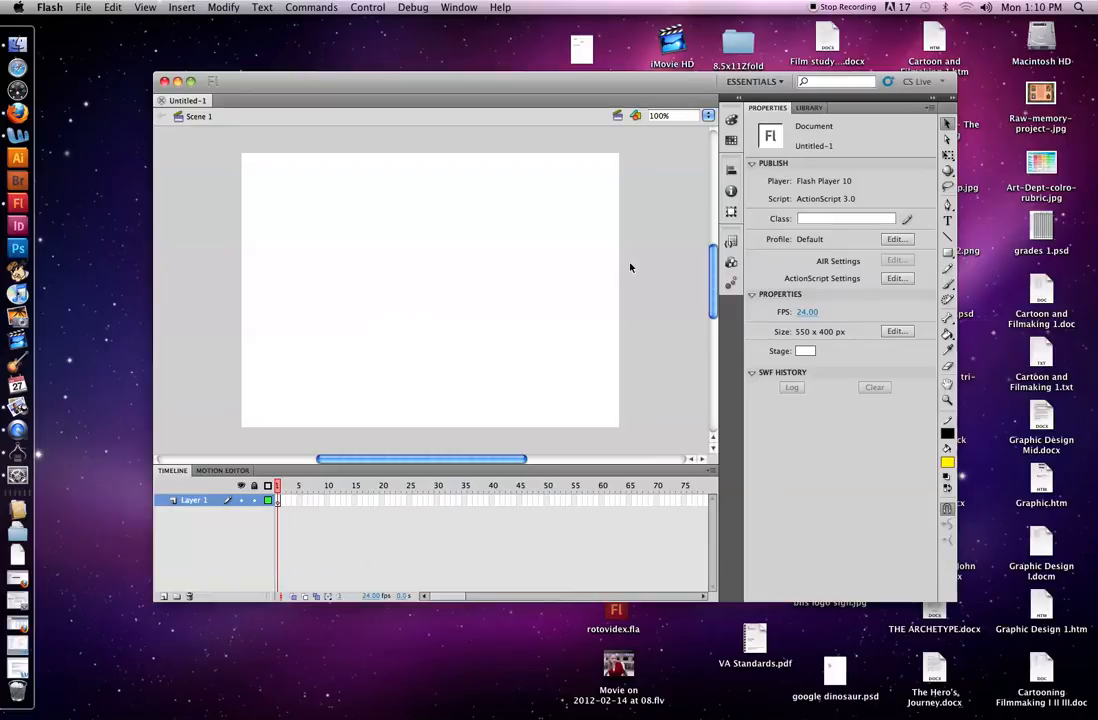
pyautogui.click(948, 257)
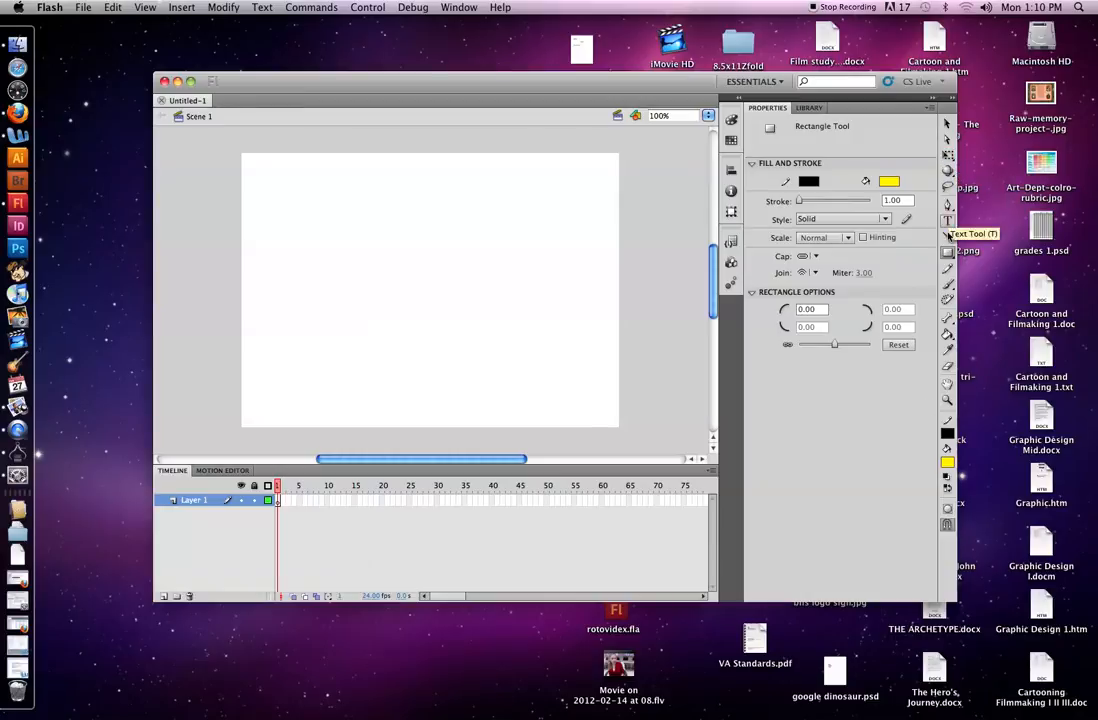
pyautogui.moveTo(457, 225); pyautogui.dragTo(531, 298)
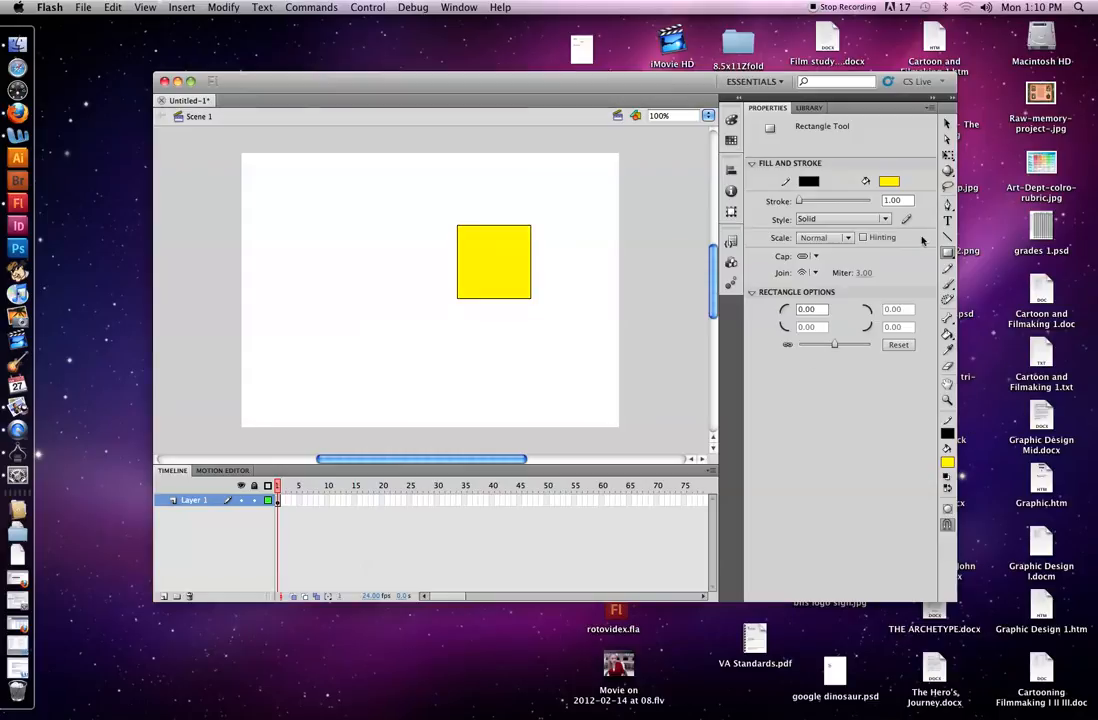
# Choose a red fill colour and recolour the square on the stage with the Paint Bucket tool
pyautogui.click(889, 181)
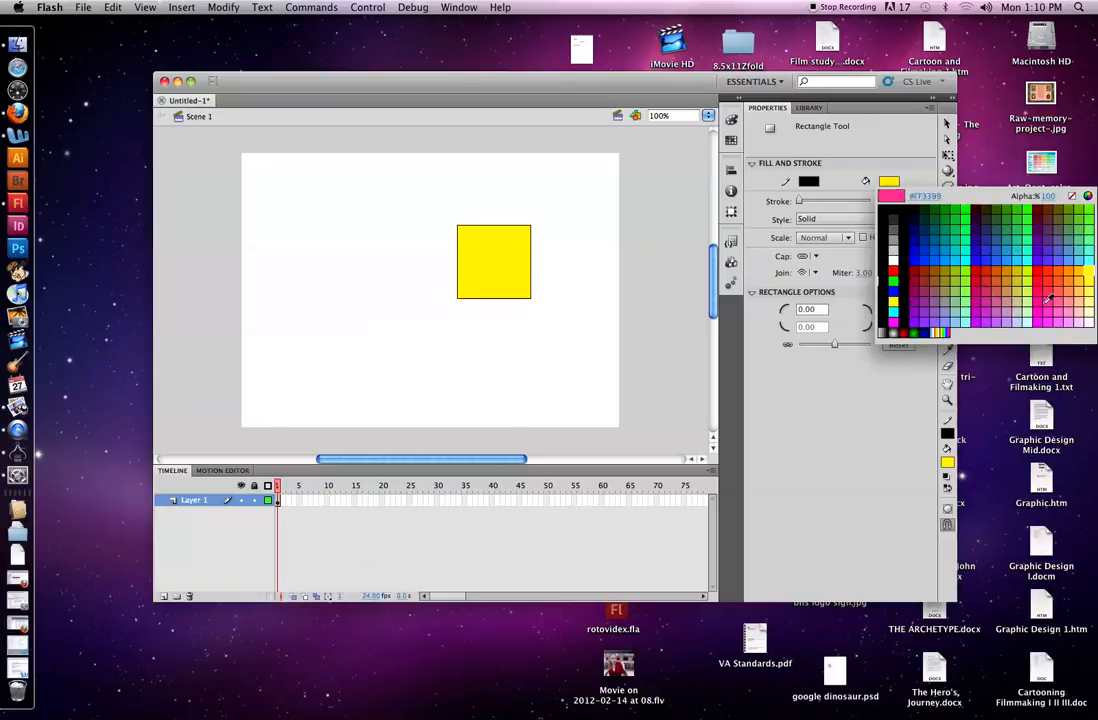
pyautogui.click(973, 281)
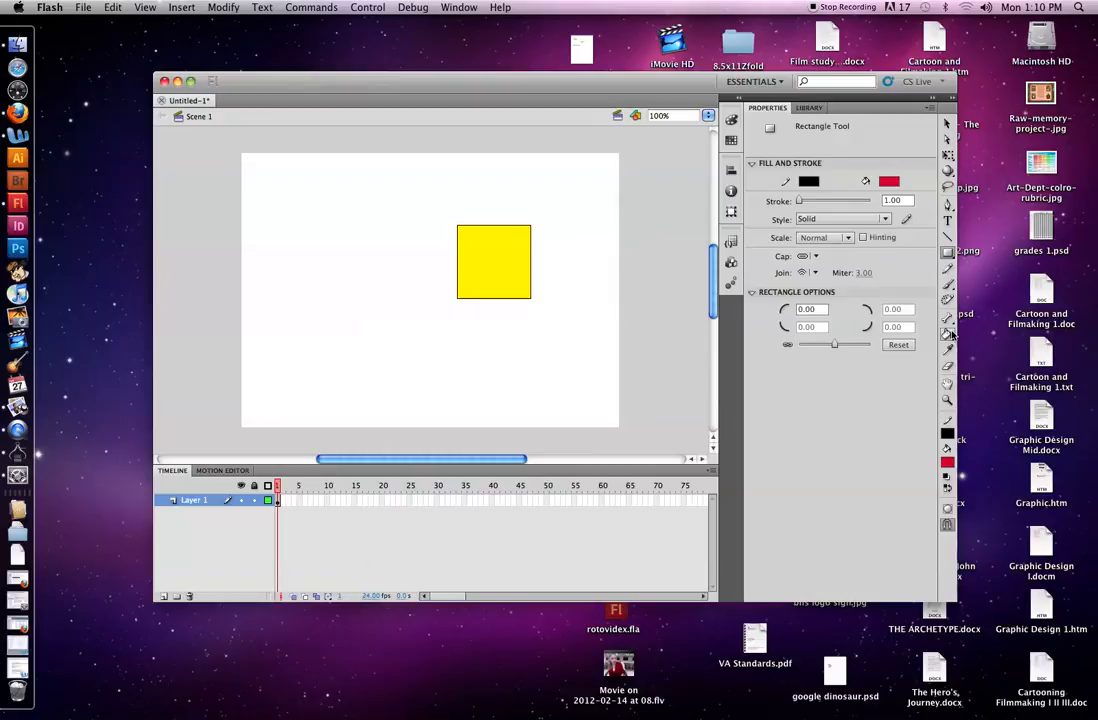
pyautogui.click(947, 333)
pyautogui.click(500, 252)
# Reshape the square into a kite with inward-curved edges and a stretched lower-right corner, and pencil a wavy string from that corner
pyautogui.click(947, 124)
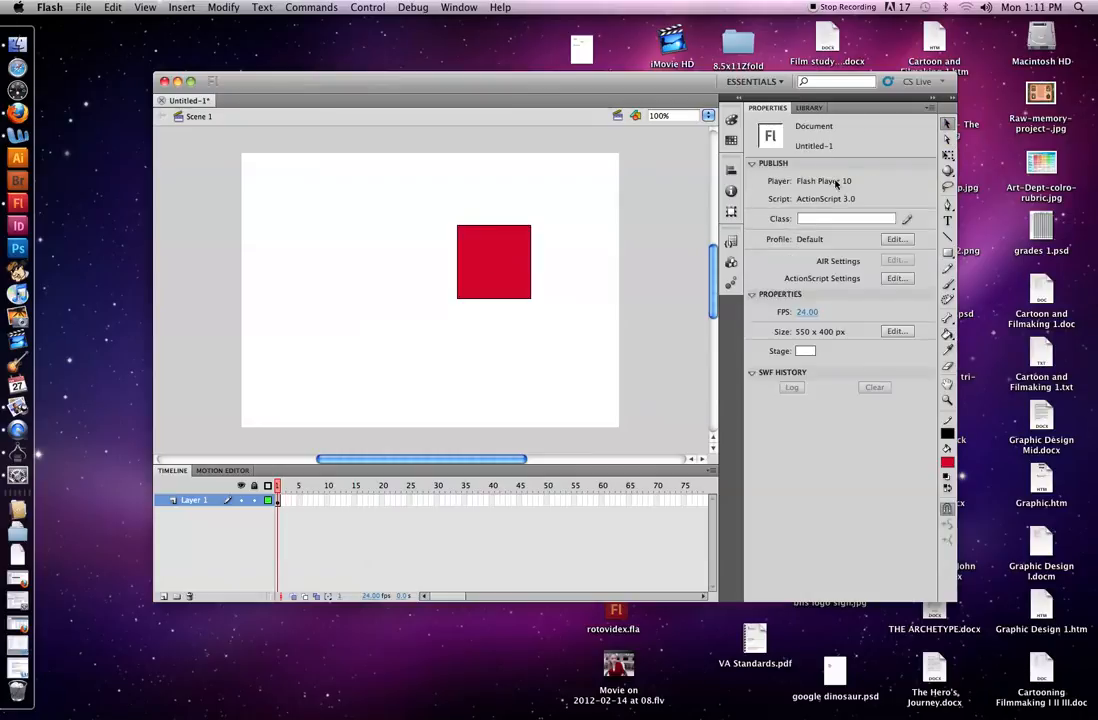
pyautogui.moveTo(491, 234); pyautogui.dragTo(546, 321)
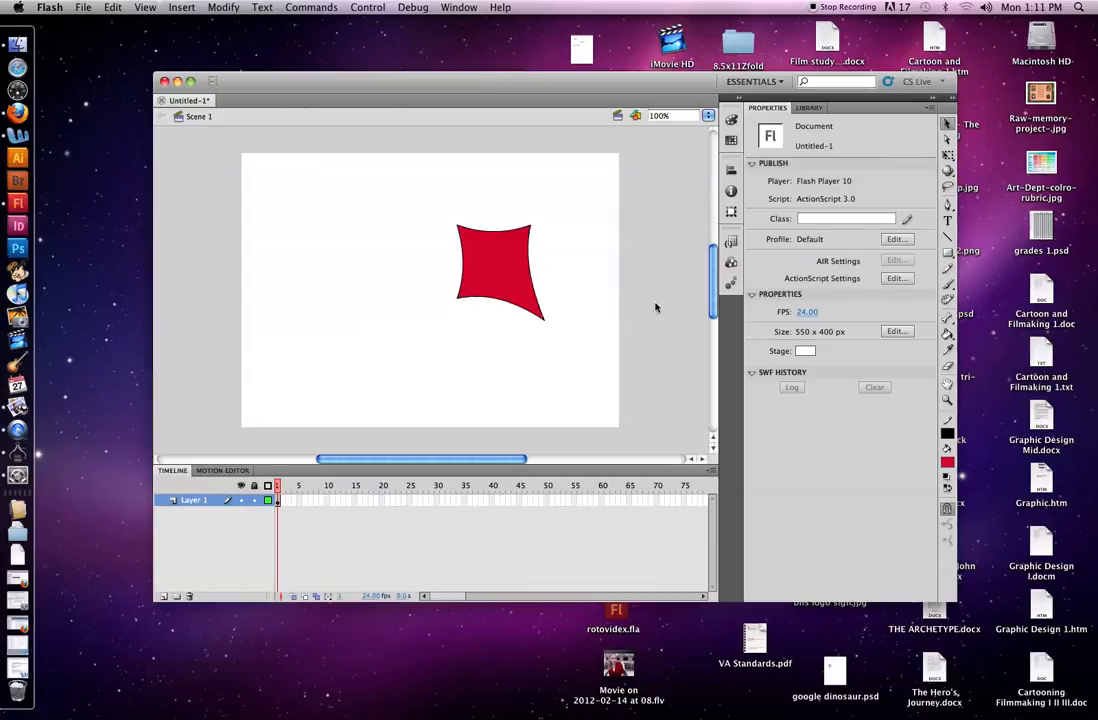
pyautogui.click(946, 268)
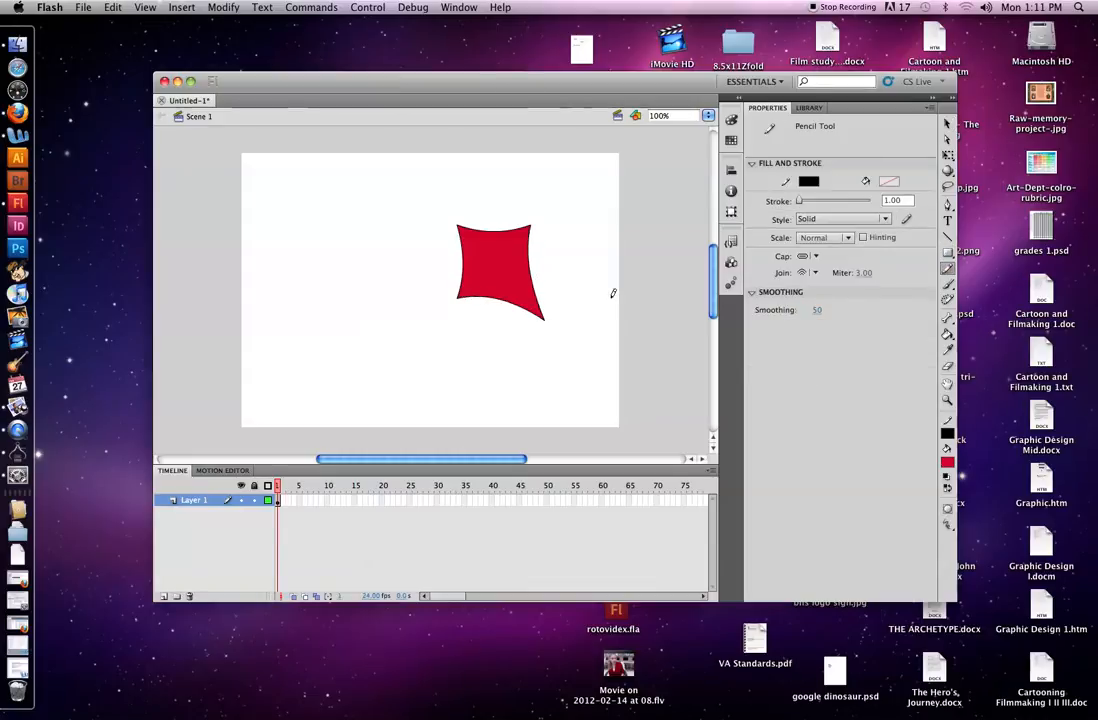
pyautogui.moveTo(546, 316); pyautogui.dragTo(620, 432)
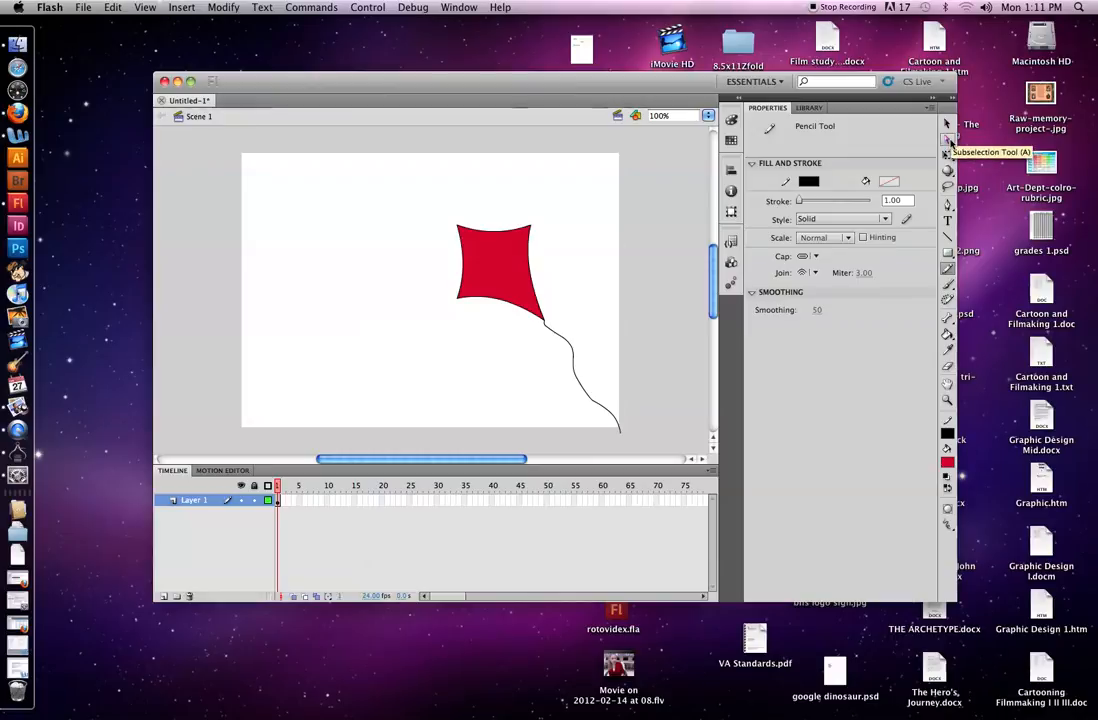
# Select the whole kite with its string and move it to the stage's lower-right corner, at about X 408, Y 247
pyautogui.click(947, 125)
pyautogui.scroll(1, 660, 194)
pyautogui.scroll(-2, 660, 194)
pyautogui.hscroll(-2, 605, 191)
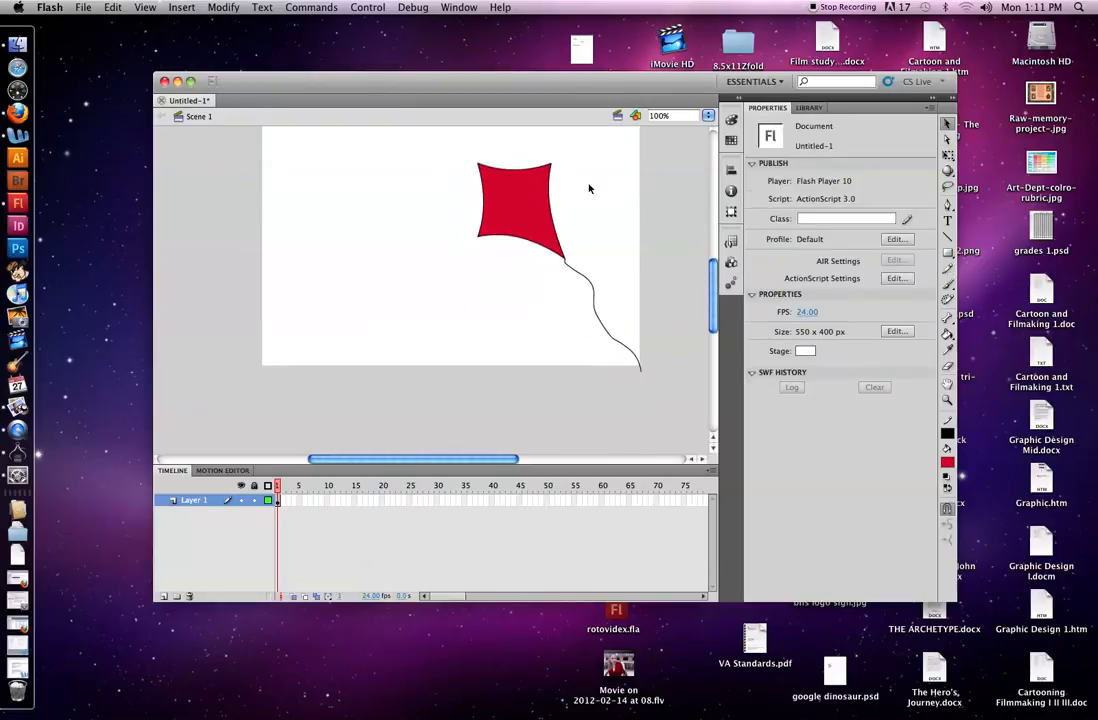
pyautogui.moveTo(425, 171); pyautogui.dragTo(694, 421)
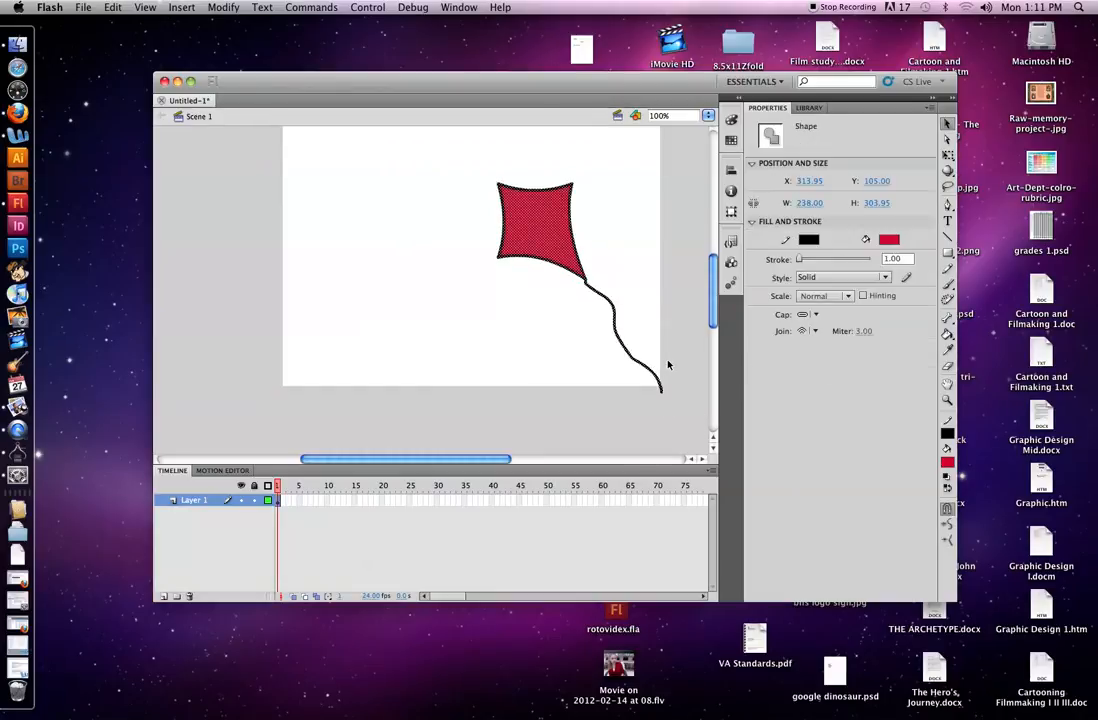
pyautogui.hscroll(1, 667, 362)
pyautogui.moveTo(539, 220); pyautogui.dragTo(596, 314)
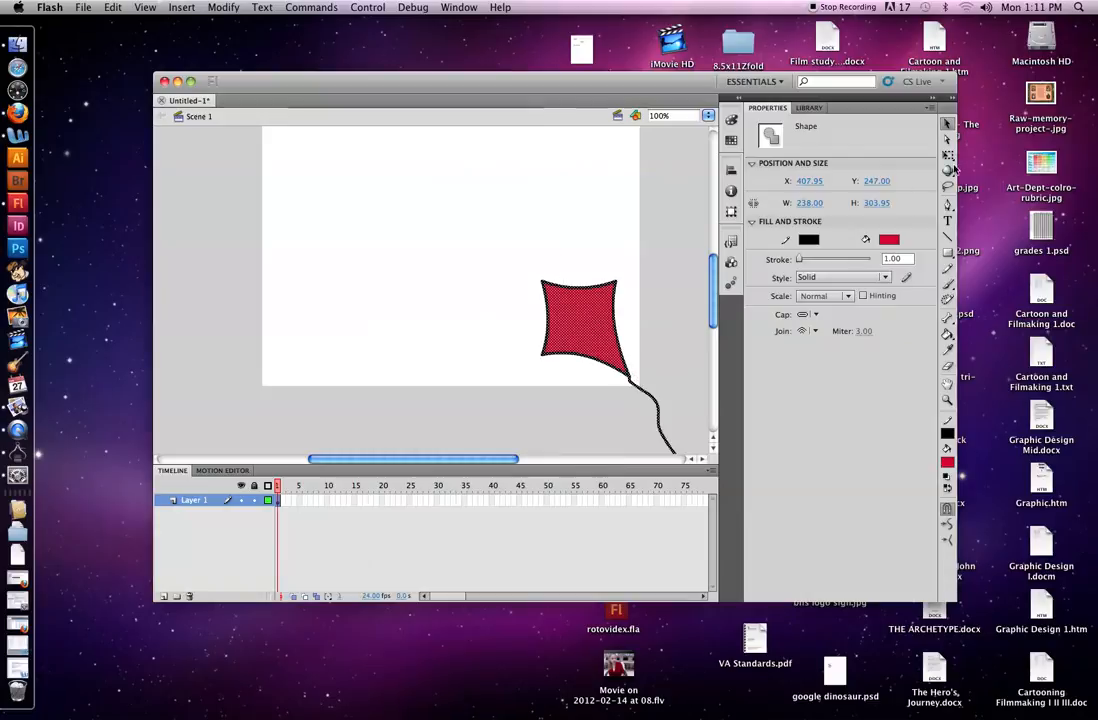
# Enlarge the kite and string with Free Transform to about 306 by 391 and place them at about X 350, Y 187
pyautogui.click(948, 157)
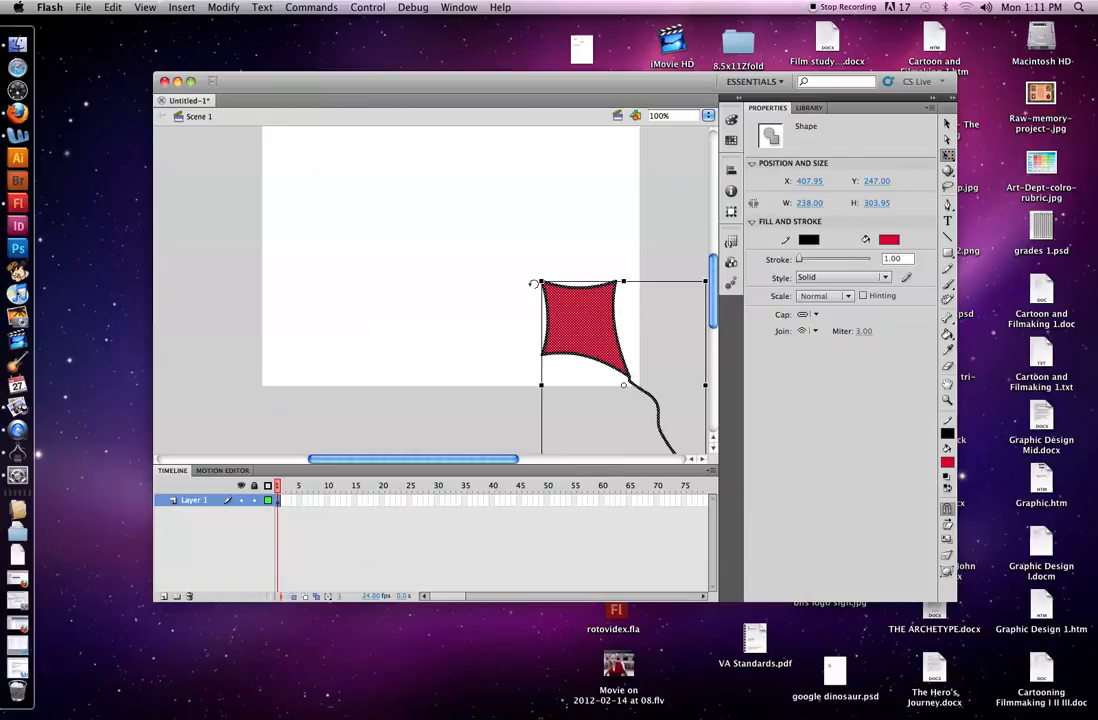
pyautogui.moveTo(537, 282); pyautogui.dragTo(468, 222)
pyautogui.moveTo(539, 249); pyautogui.dragTo(546, 268)
pyautogui.click(632, 225)
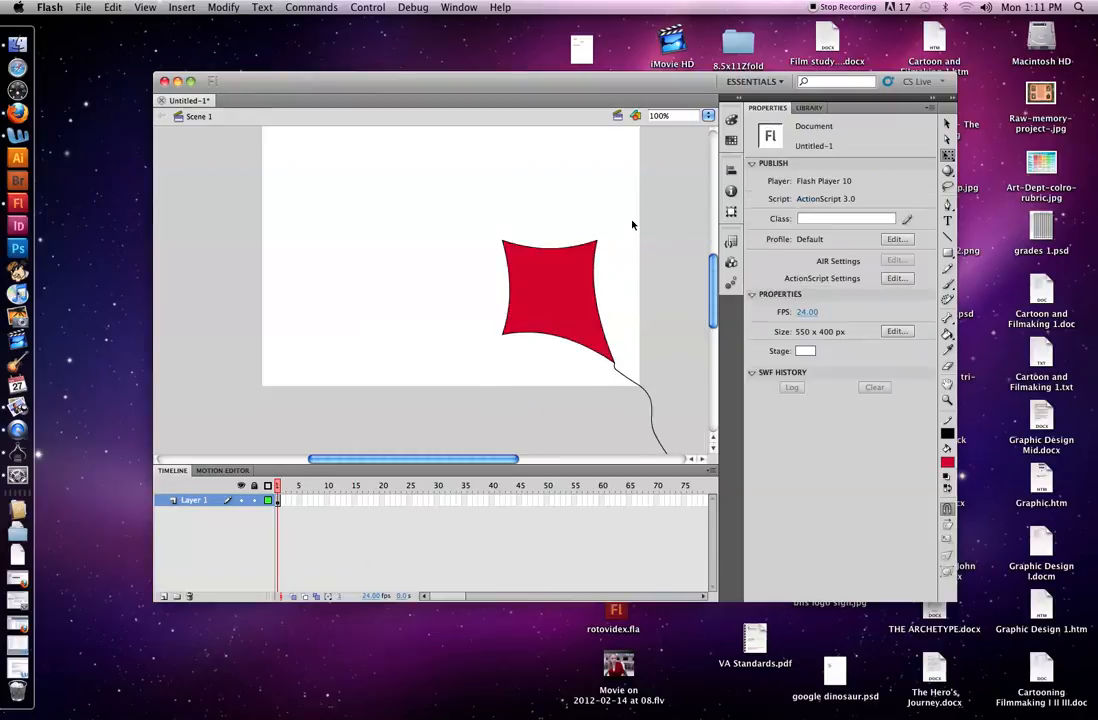
# Convert the whole kite drawing, including its string, to a Graphic symbol named kite1
pyautogui.scroll(2, 417, 157)
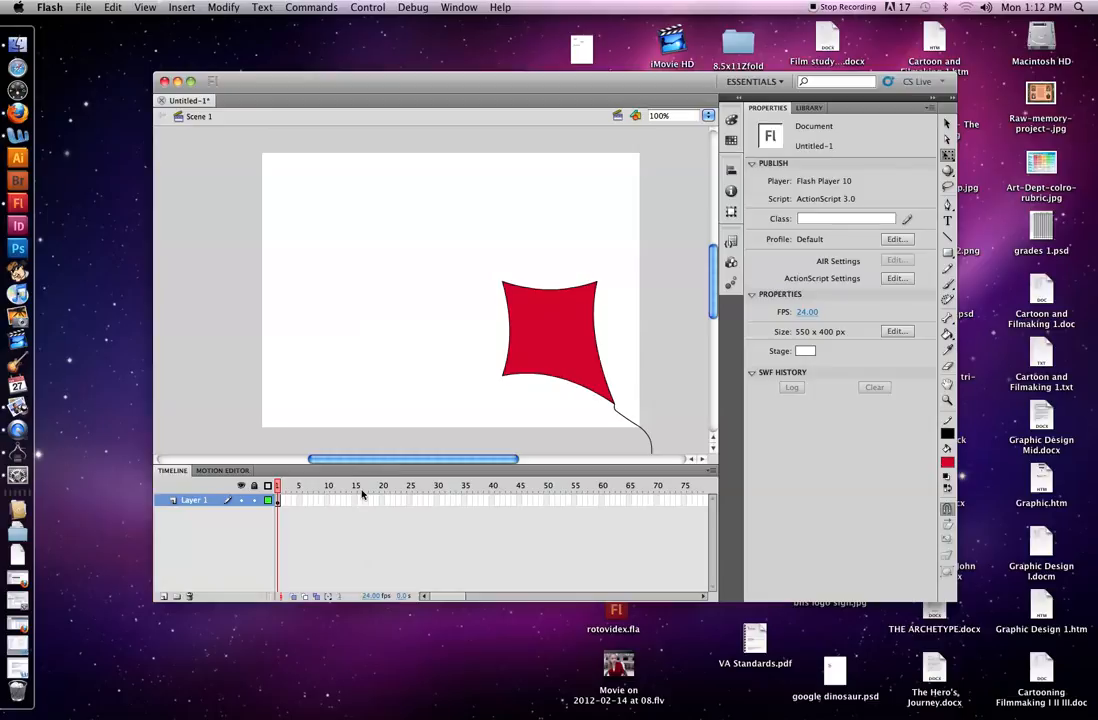
pyautogui.scroll(-2, 600, 440)
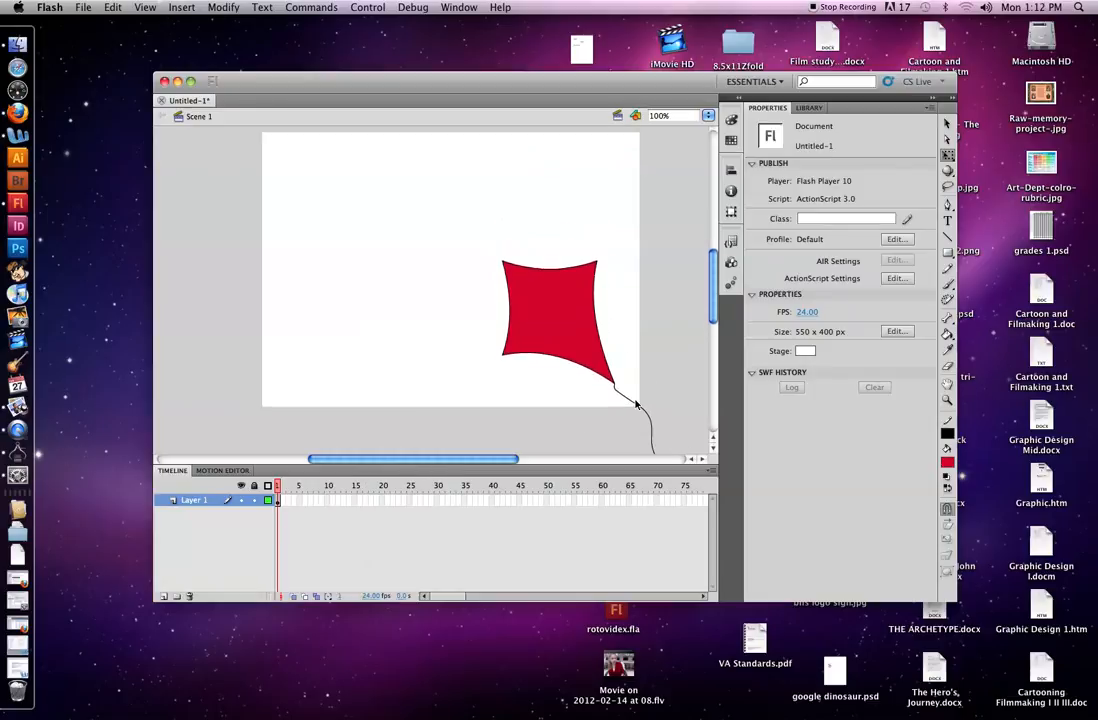
pyautogui.click(947, 123)
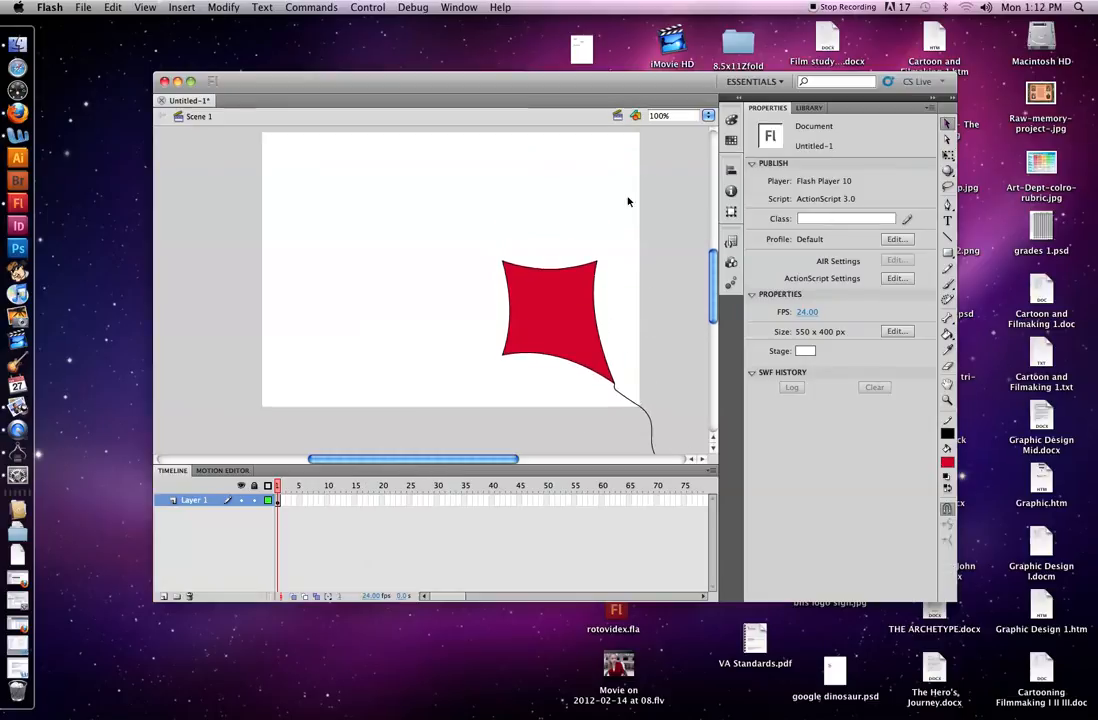
pyautogui.moveTo(429, 222)
pyautogui.mouseDown()
pyautogui.moveTo(680, 392)
pyautogui.moveTo(710, 500)
pyautogui.moveTo(706, 537)
pyautogui.mouseUp()
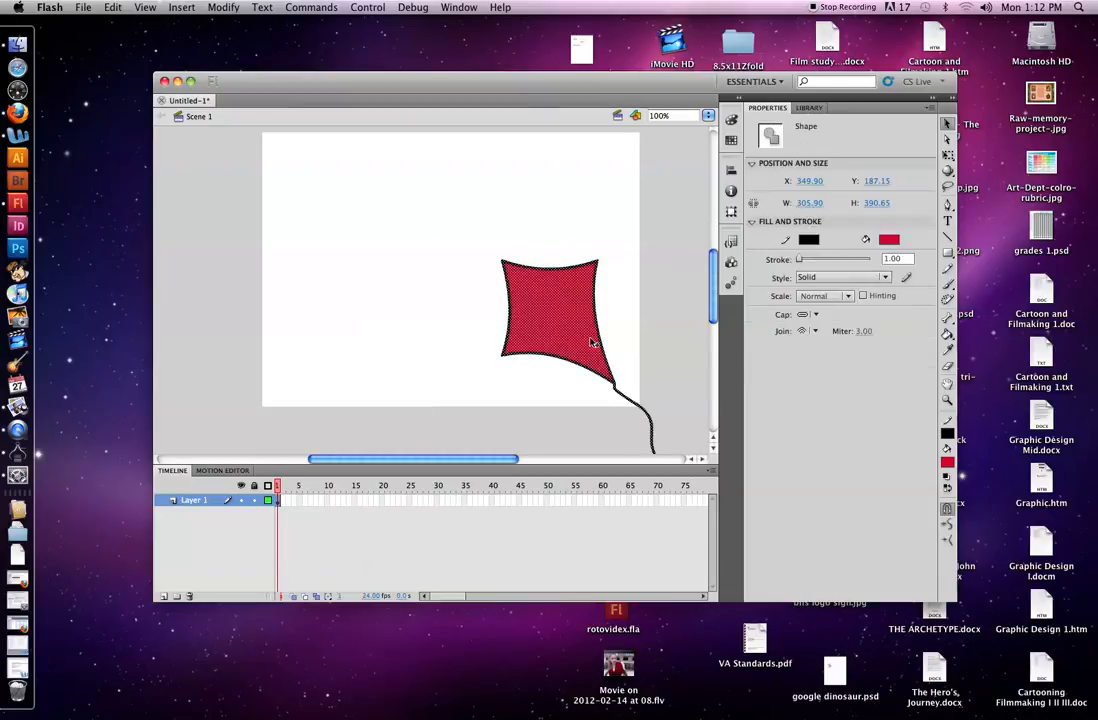
pyautogui.click(113, 7)
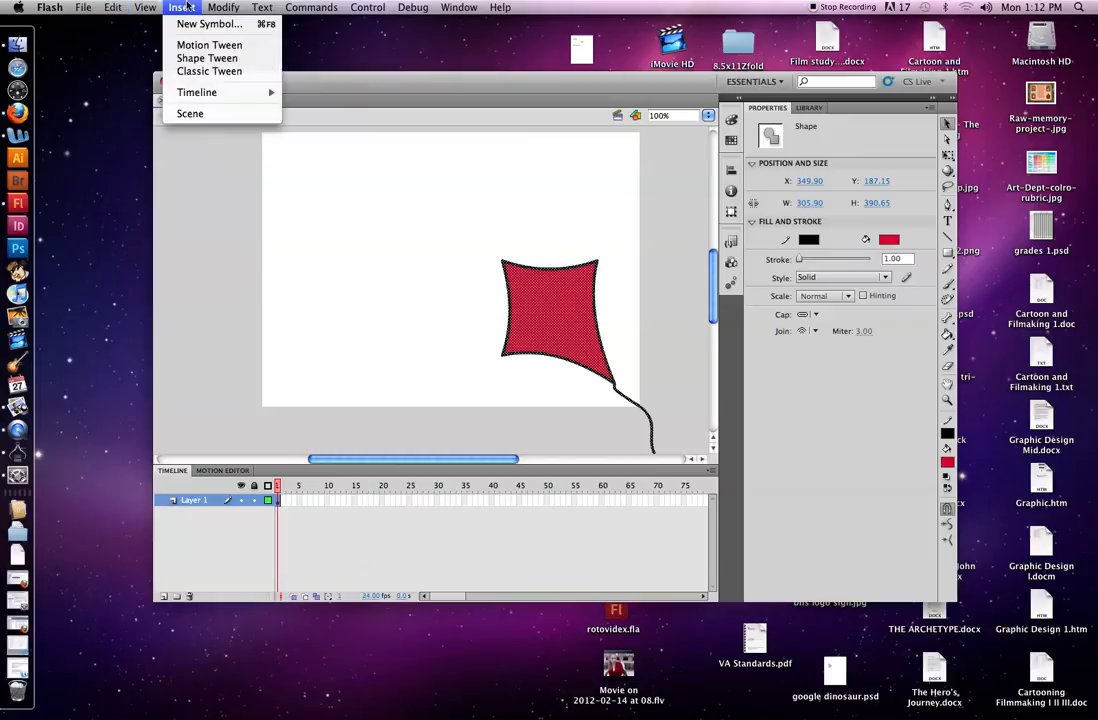
pyautogui.moveTo(208, 6)
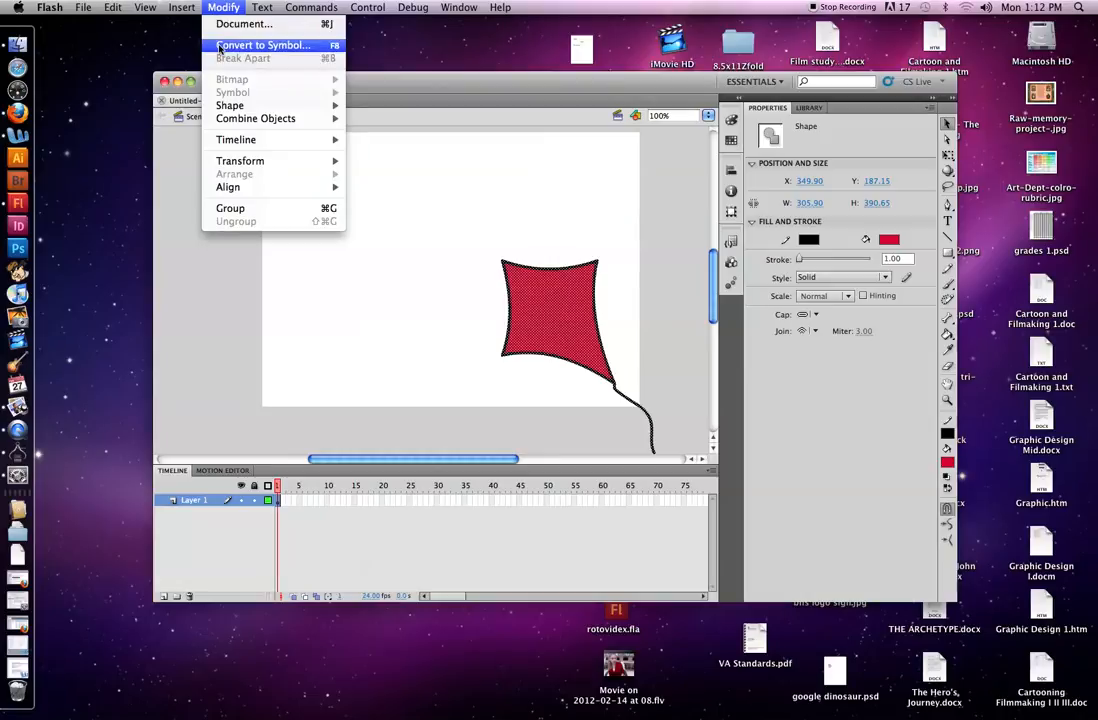
pyautogui.click(222, 46)
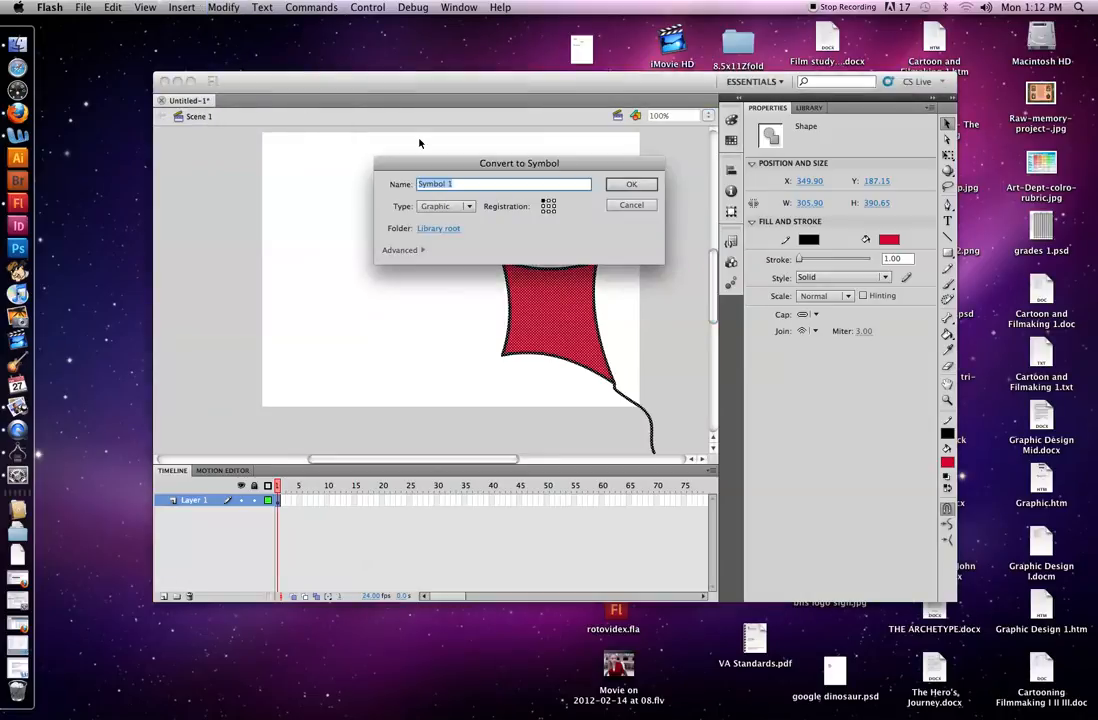
pyautogui.press('BackSpace')
pyautogui.write('kite1')
pyautogui.click(464, 209)
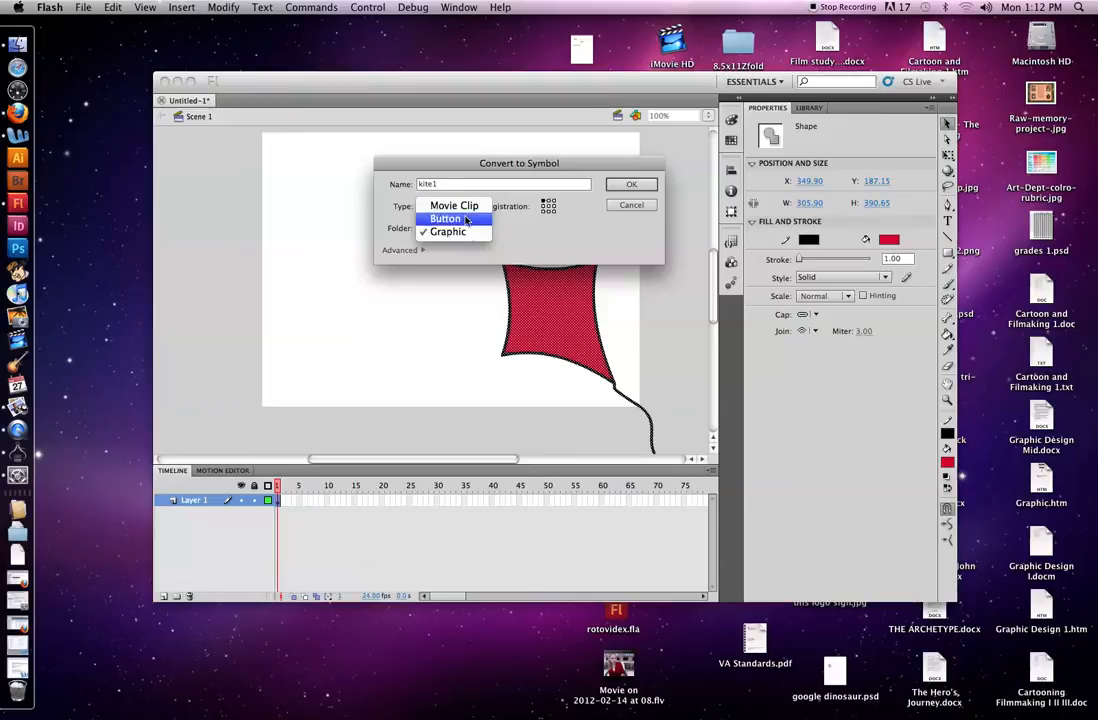
pyautogui.click(472, 234)
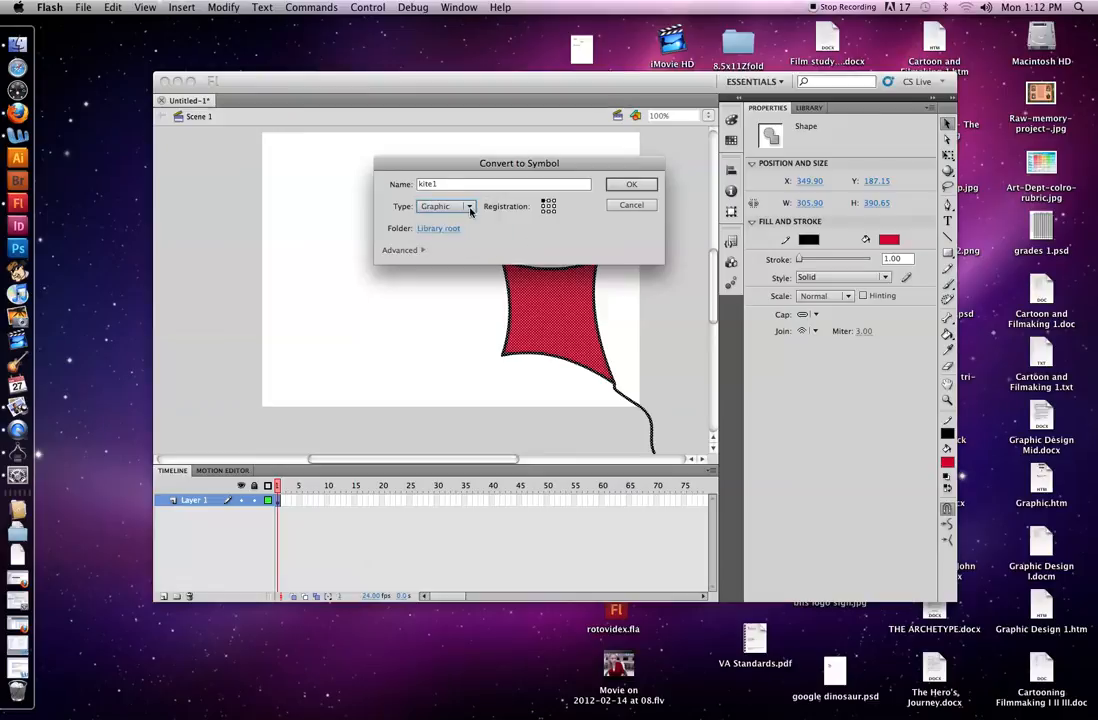
pyautogui.click(630, 186)
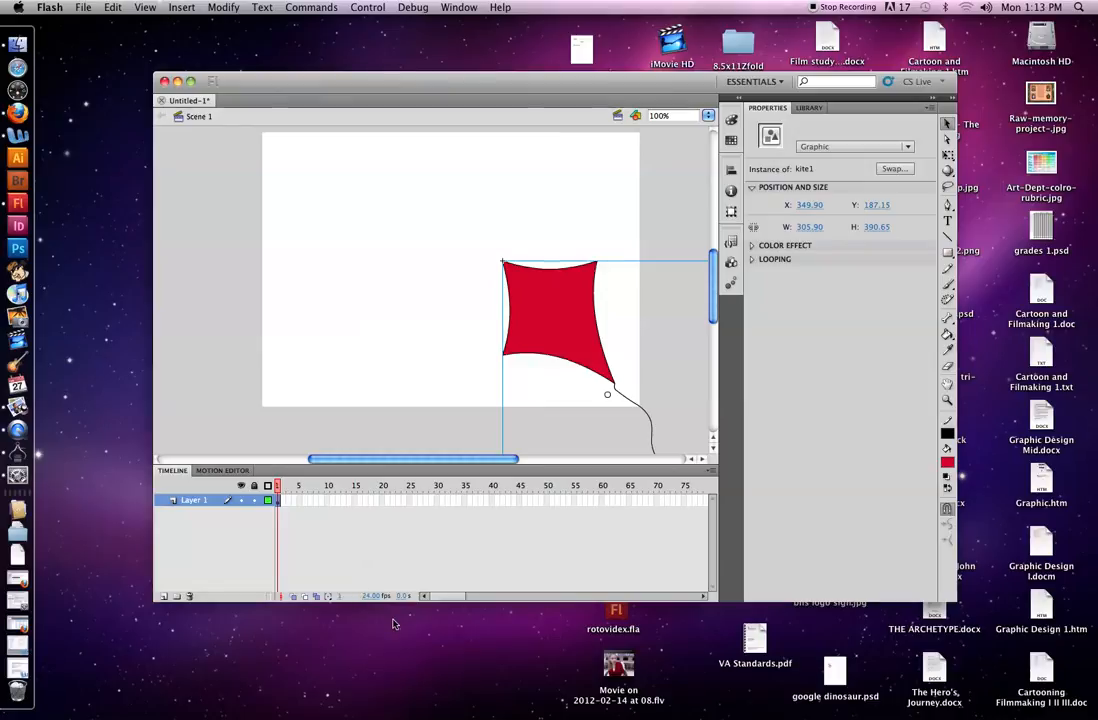
# Insert a keyframe at frame 50 of Layer 1 and return to frame 1 to compare
pyautogui.click(546, 500)
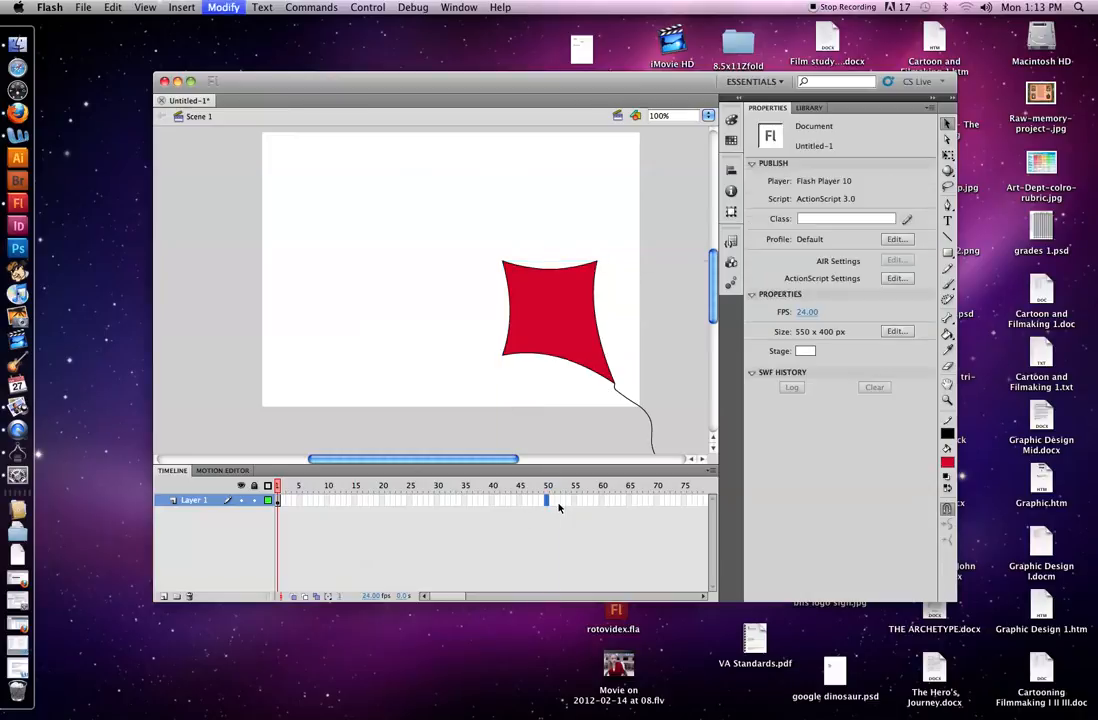
pyautogui.press('F6')
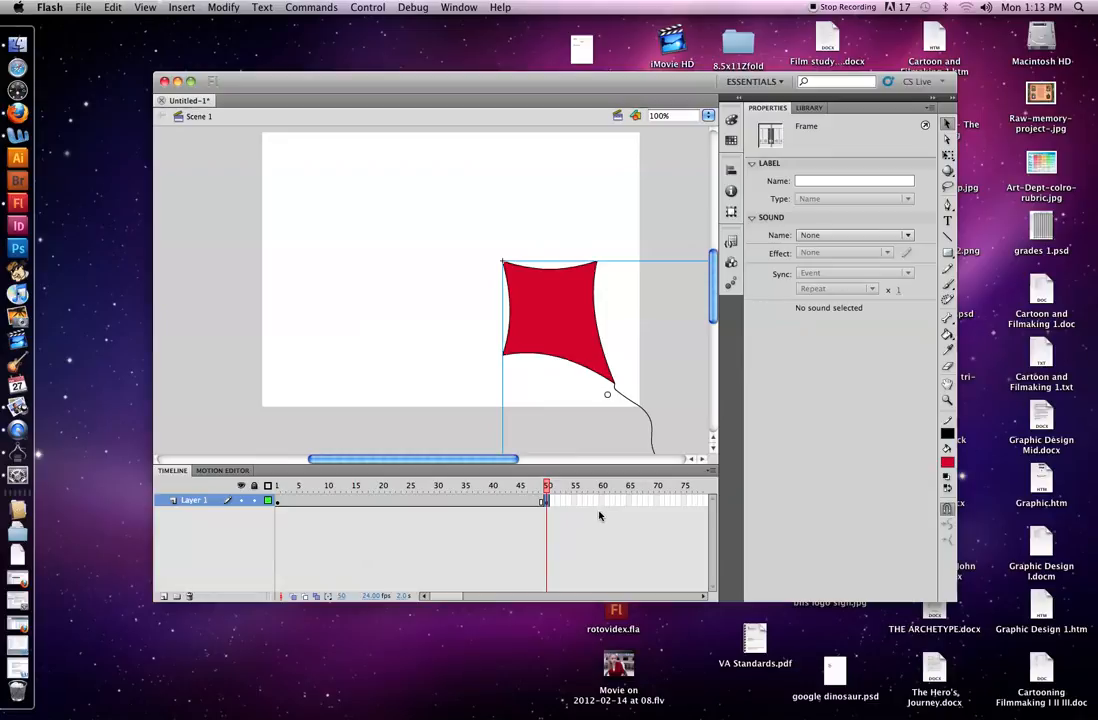
pyautogui.click(276, 500)
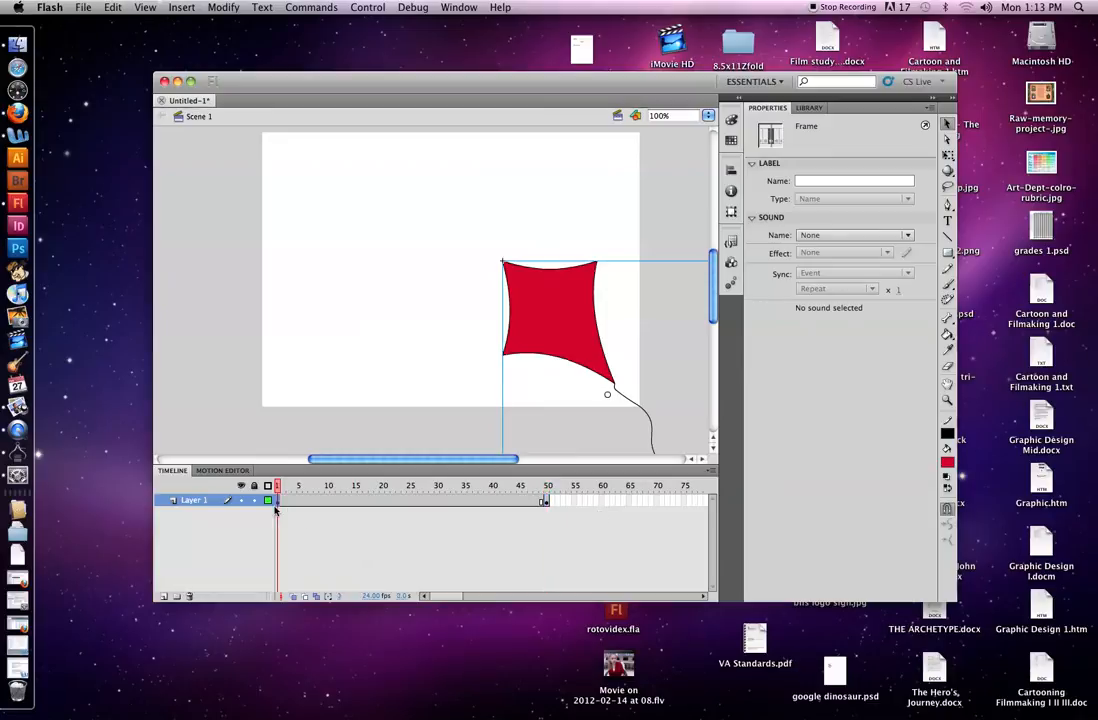
# At frame 50, move the kite to the stage's upper-left area, shrink it, and rotate it clockwise so its string trails down to the left
pyautogui.click(545, 501)
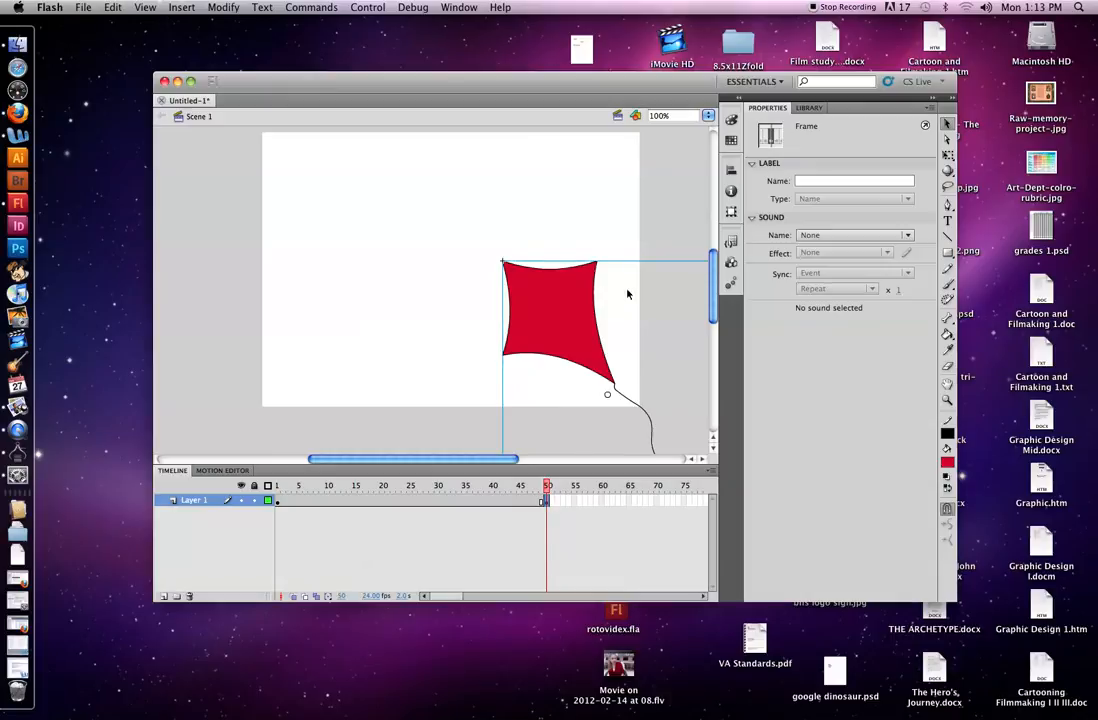
pyautogui.moveTo(583, 318); pyautogui.dragTo(321, 226)
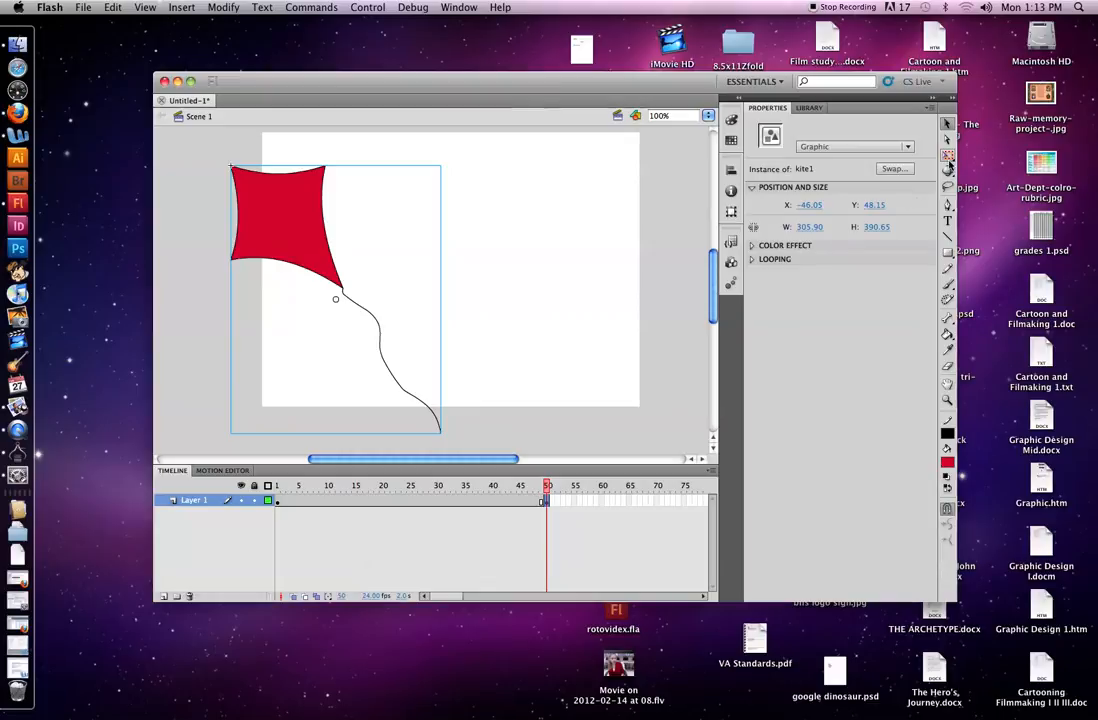
pyautogui.click(948, 157)
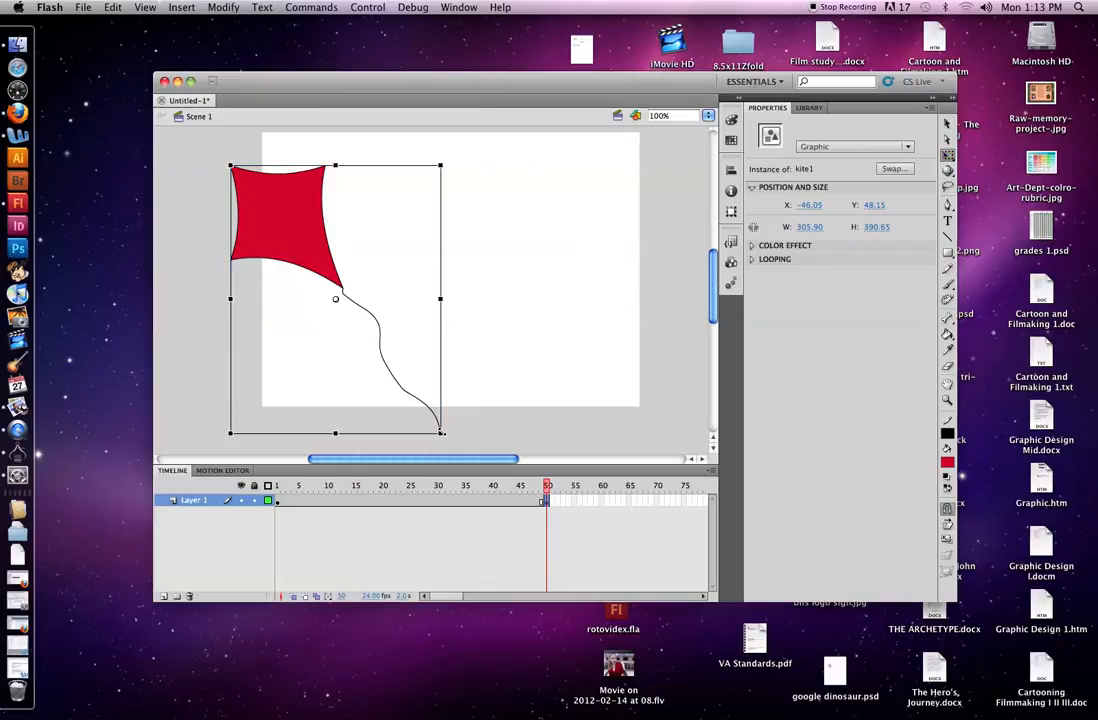
pyautogui.moveTo(441, 432); pyautogui.dragTo(392, 368)
pyautogui.moveTo(395, 226); pyautogui.dragTo(421, 320)
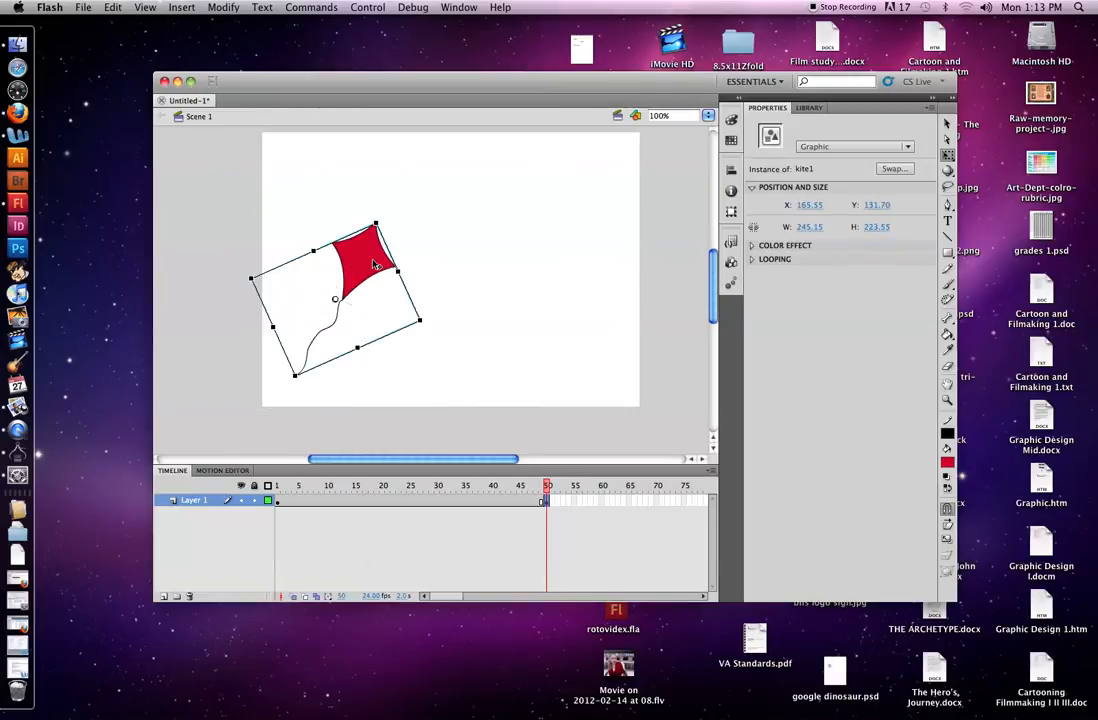
pyautogui.moveTo(375, 265); pyautogui.dragTo(359, 238)
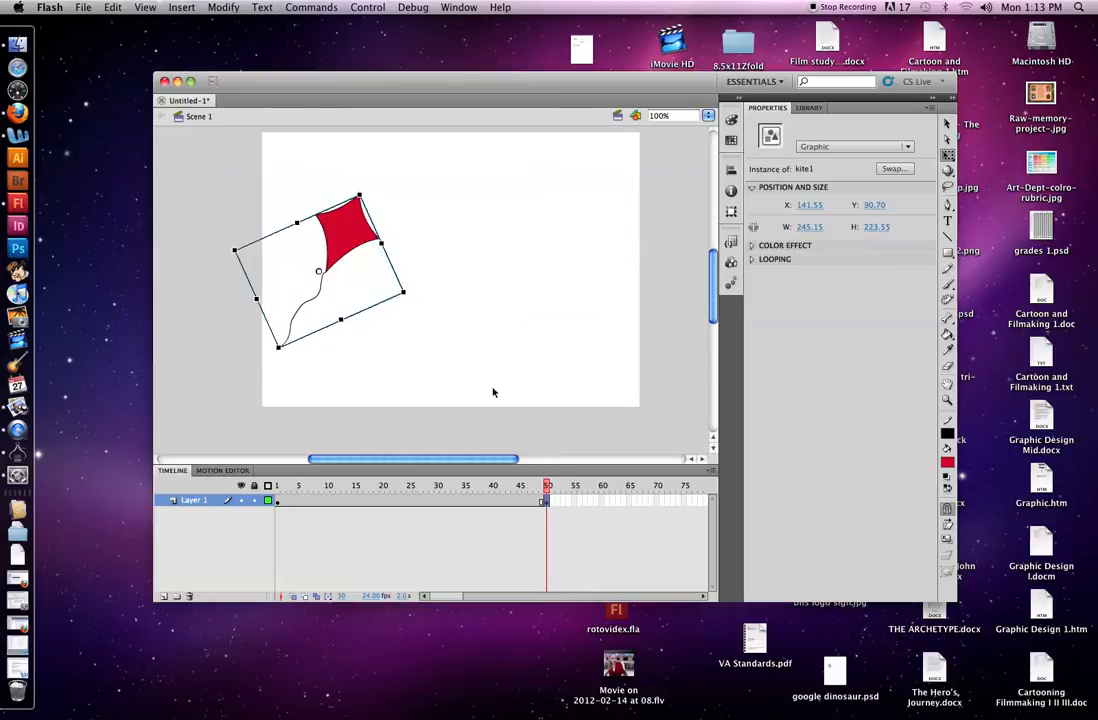
# Compare the kite at frames 1 and 50 and preview the motion by playing and scrubbing the timeline
pyautogui.click(278, 505)
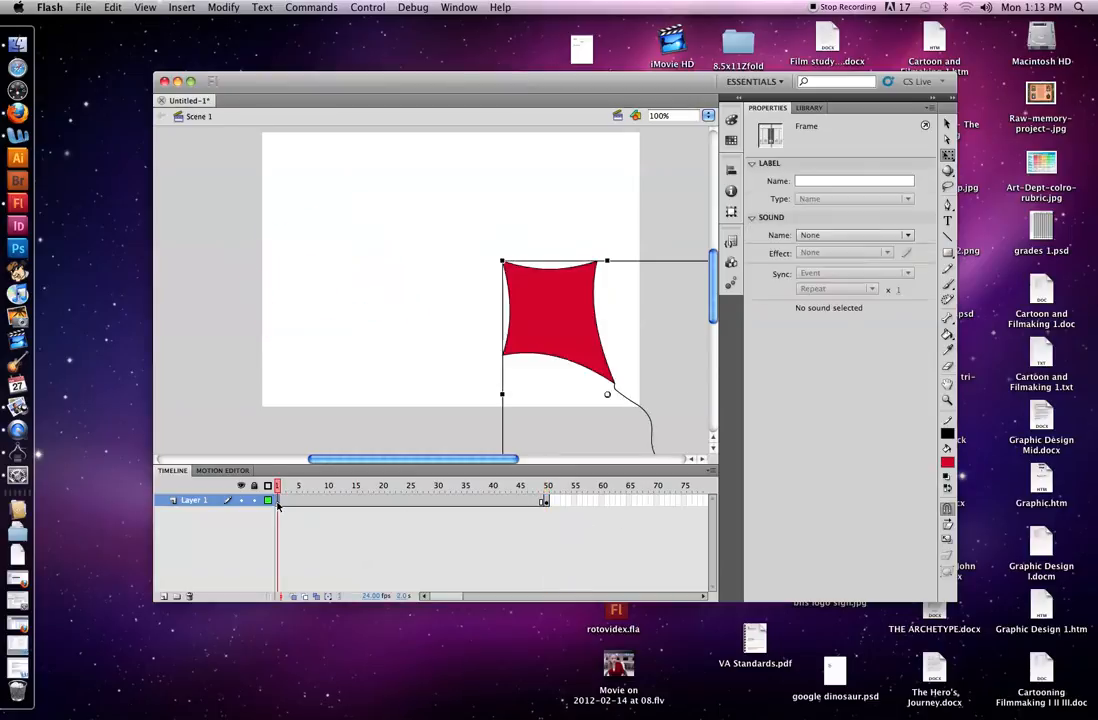
pyautogui.click(546, 503)
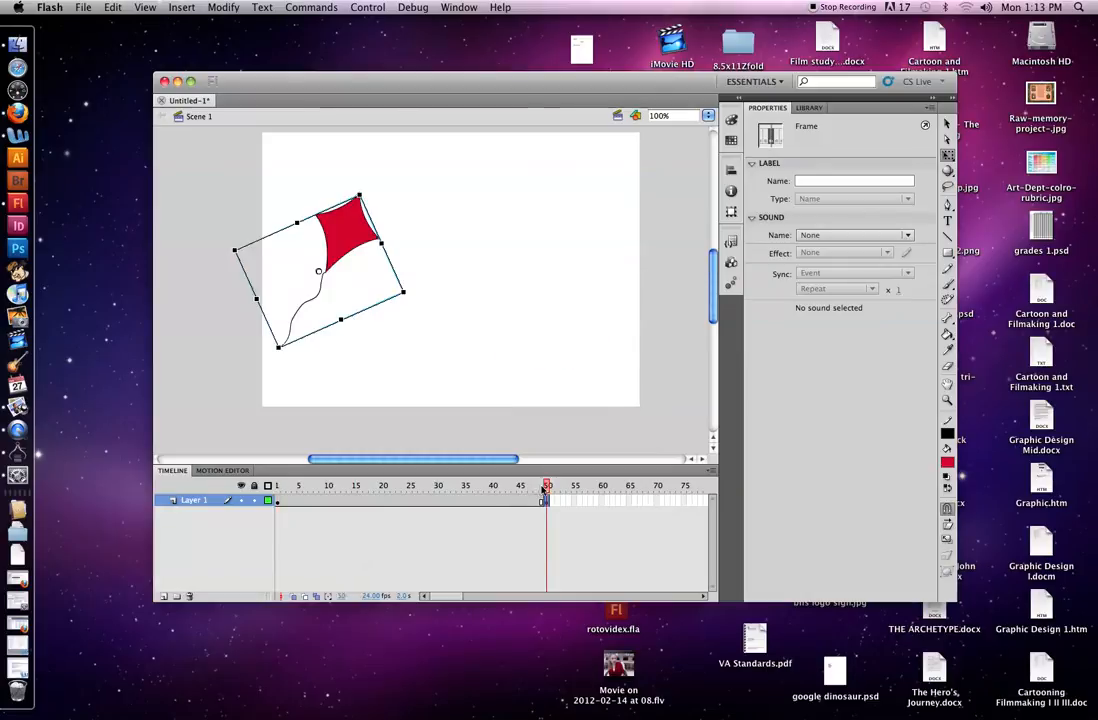
pyautogui.press('Return')
pyautogui.moveTo(548, 486); pyautogui.dragTo(520, 494)
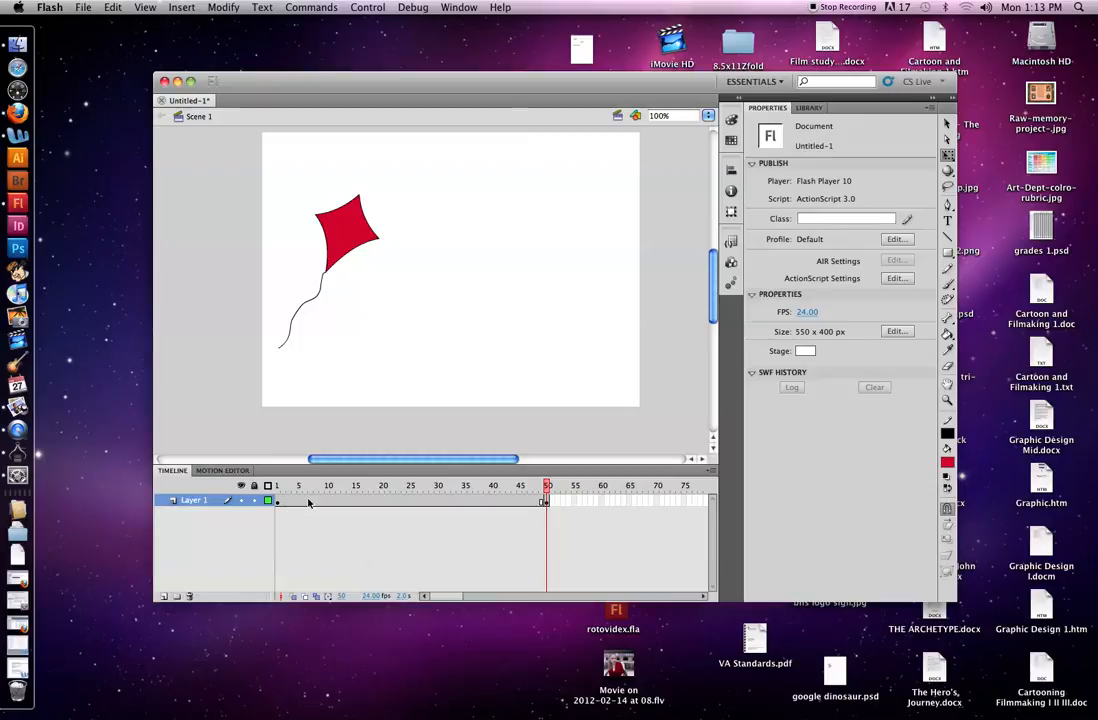
# Create a classic tween between the kite keyframes at frames 1 and 50 of Layer 1 and scrub through to frame 50
pyautogui.rightClick(388, 503)
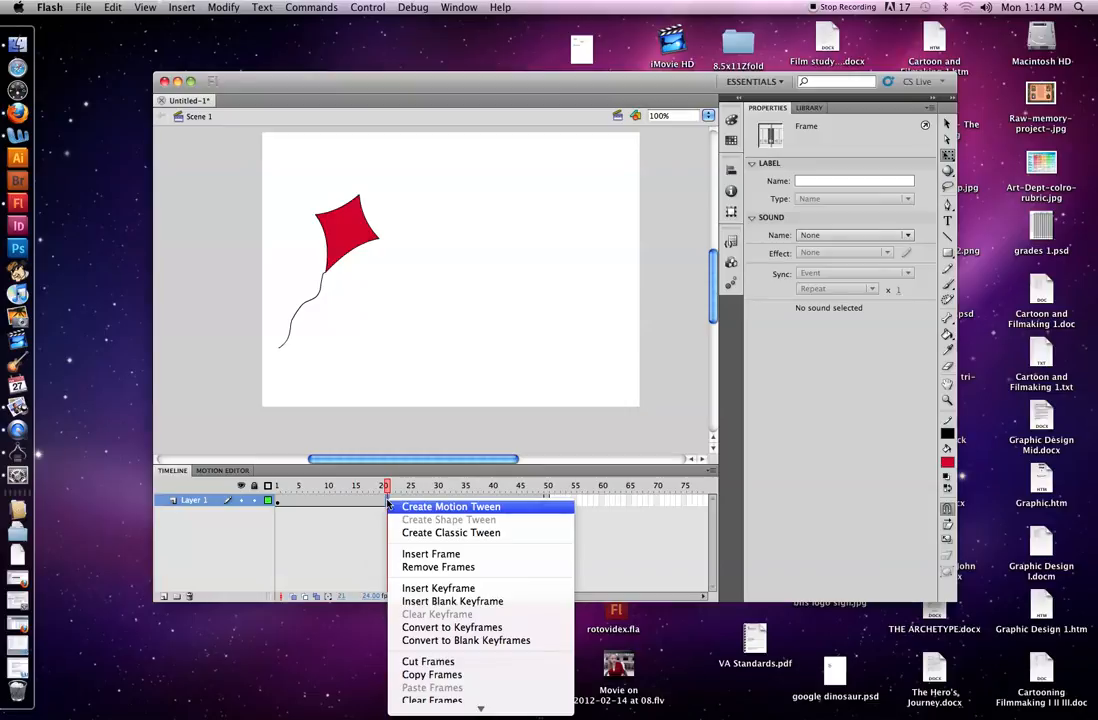
pyautogui.click(439, 540)
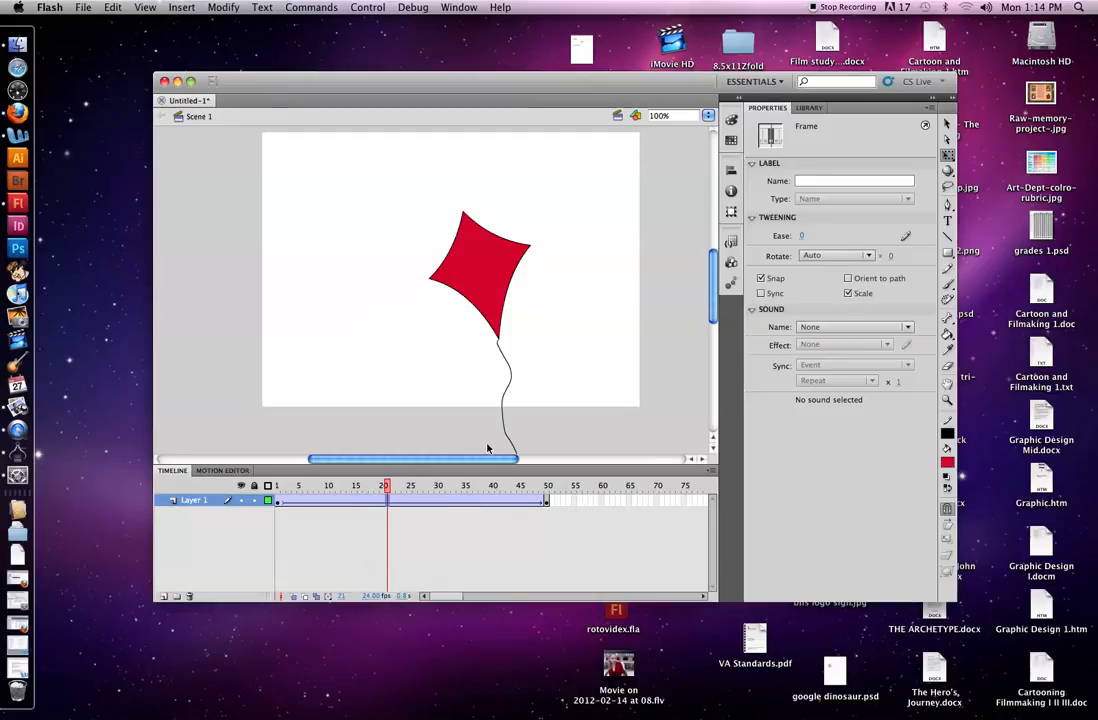
pyautogui.moveTo(388, 487); pyautogui.dragTo(556, 502)
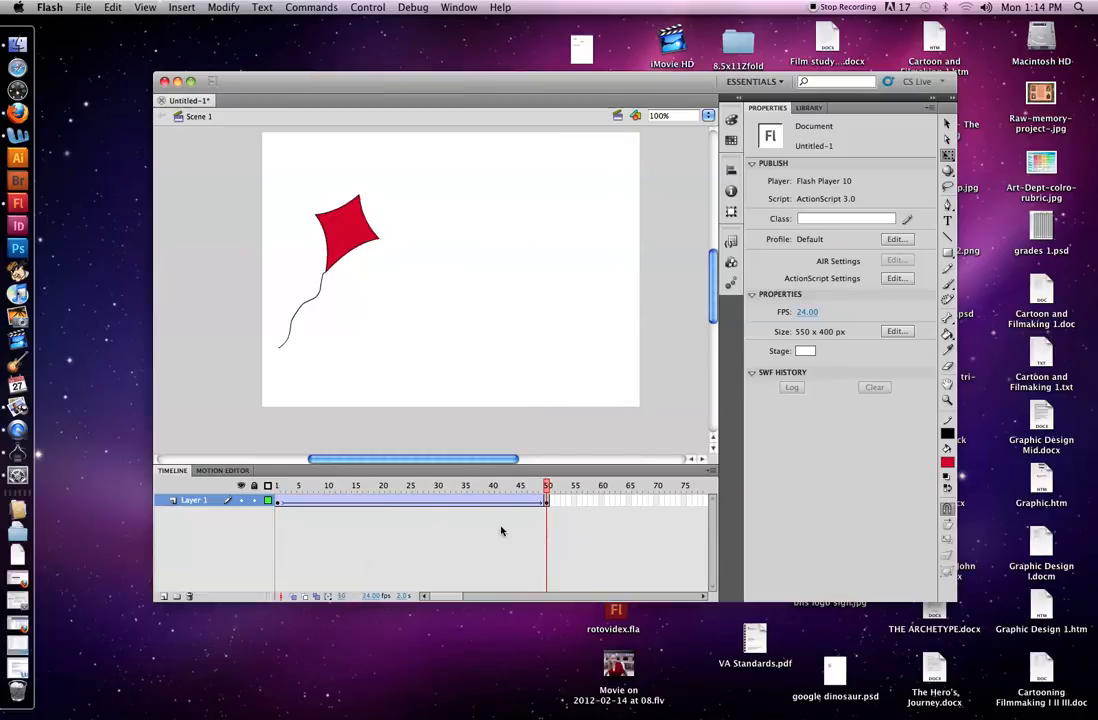
# Insert a keyframe at frame 51 of Layer 1, directly after the keyframe at frame 50
pyautogui.moveTo(452, 597); pyautogui.dragTo(475, 601)
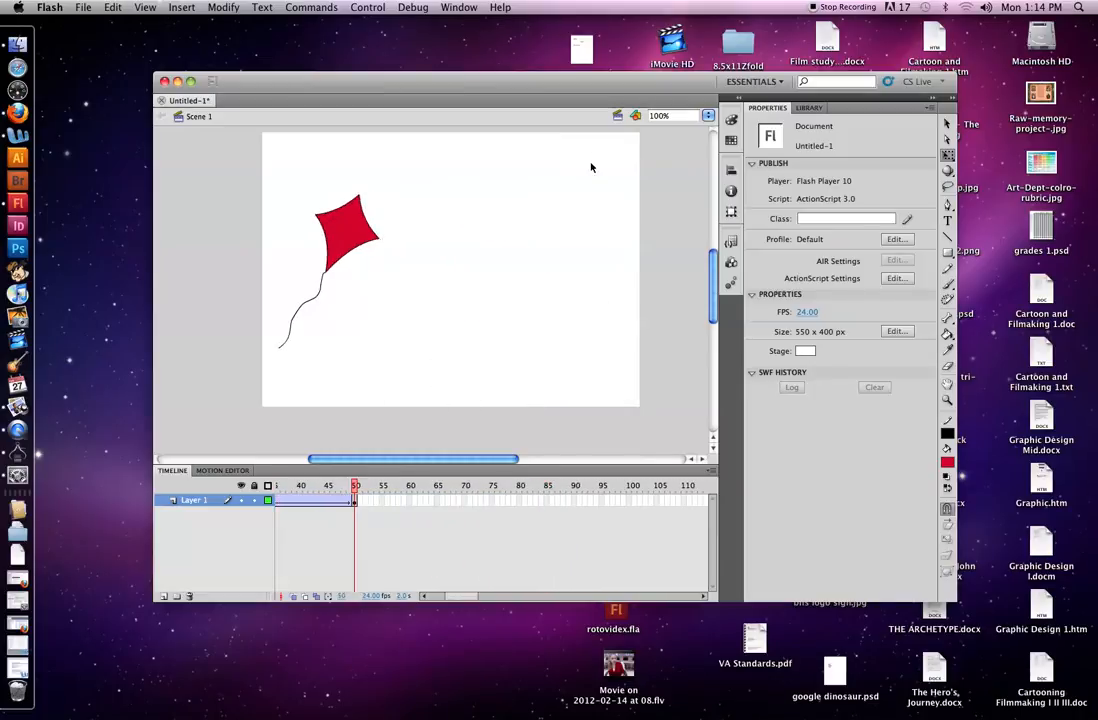
pyautogui.hscroll(10, 544, 500)
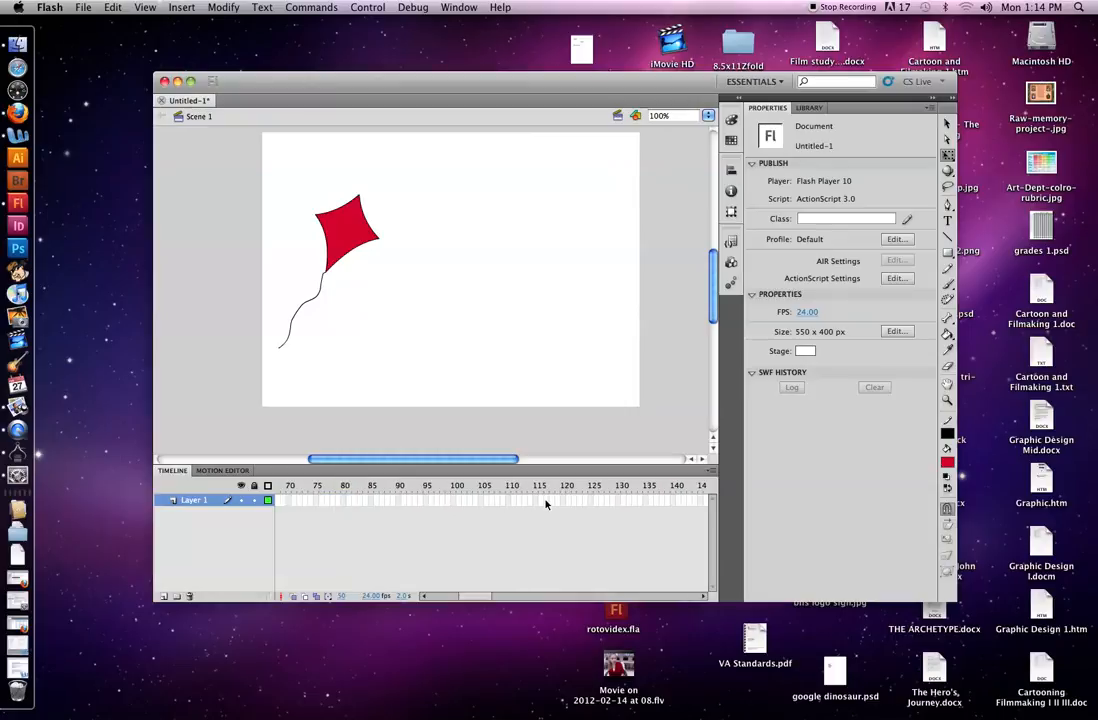
pyautogui.hscroll(-10, 559, 505)
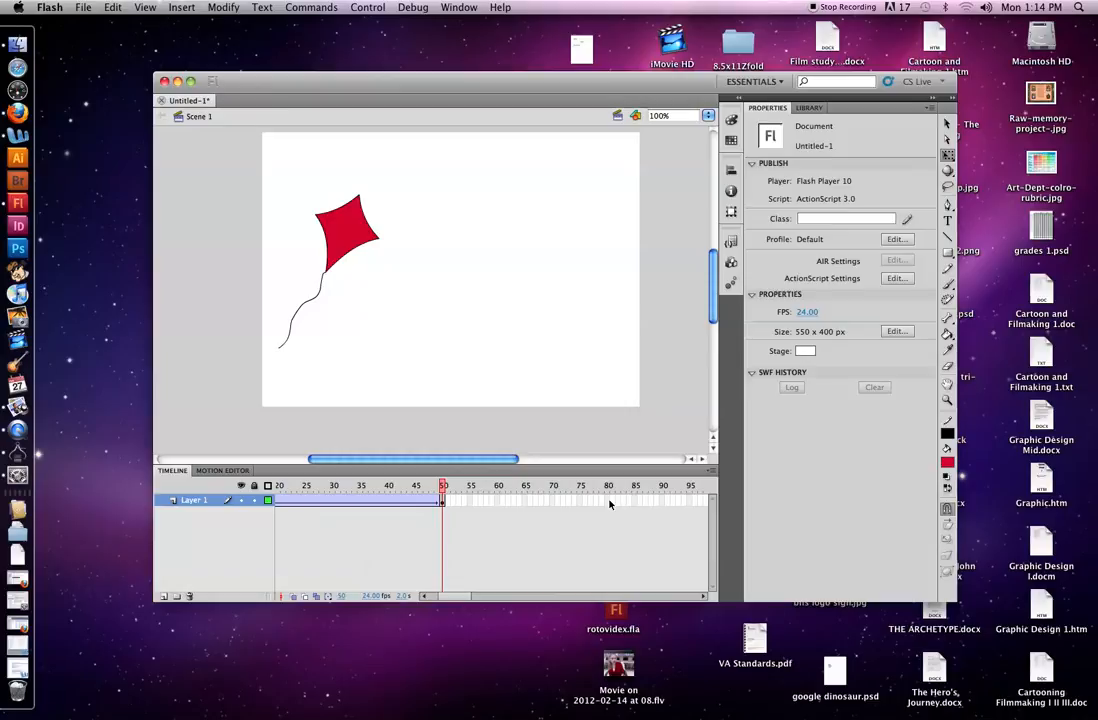
pyautogui.hscroll(6, 609, 504)
pyautogui.hscroll(-8, 600, 506)
pyautogui.hscroll(3, 599, 507)
pyautogui.hscroll(-5, 460, 515)
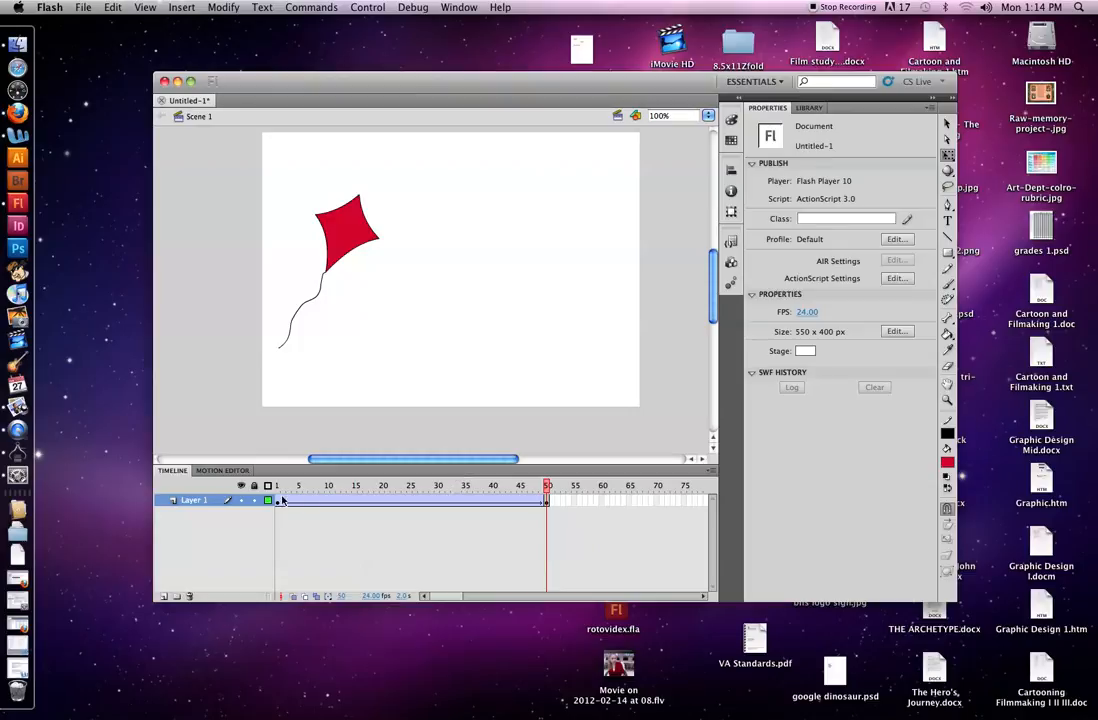
pyautogui.click(550, 503)
pyautogui.click(551, 503)
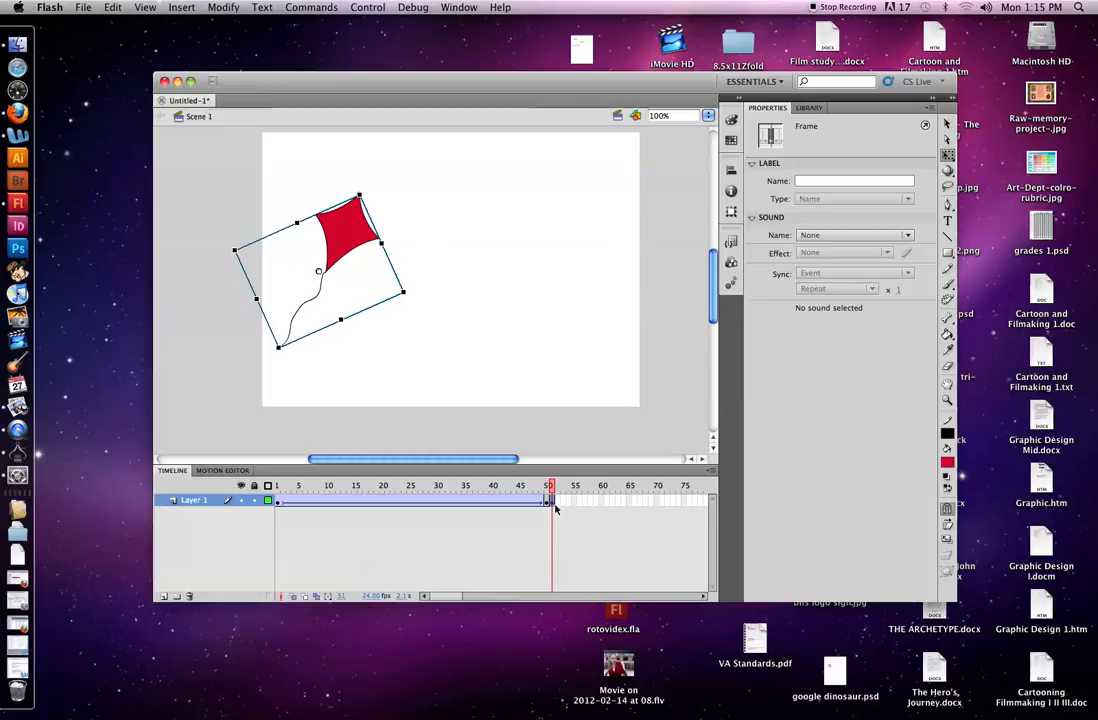
# Insert a keyframe at frame 101 of Layer 1 and return to frame 51 to compare the kite
pyautogui.moveTo(446, 597); pyautogui.dragTo(461, 599)
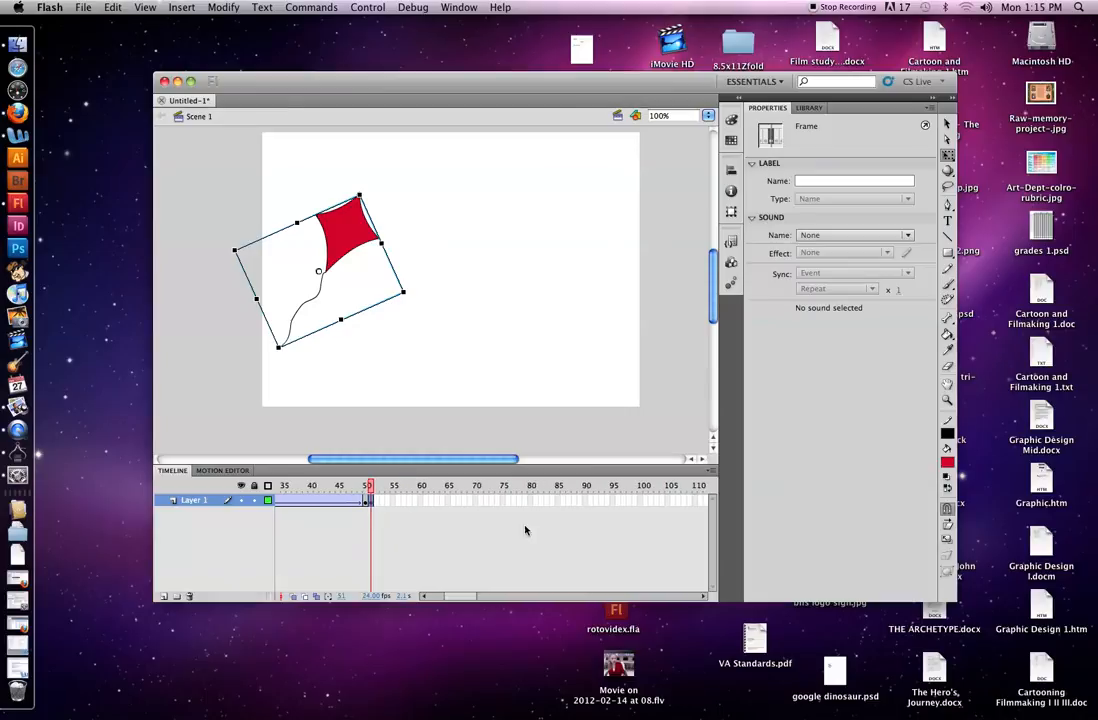
pyautogui.click(641, 501)
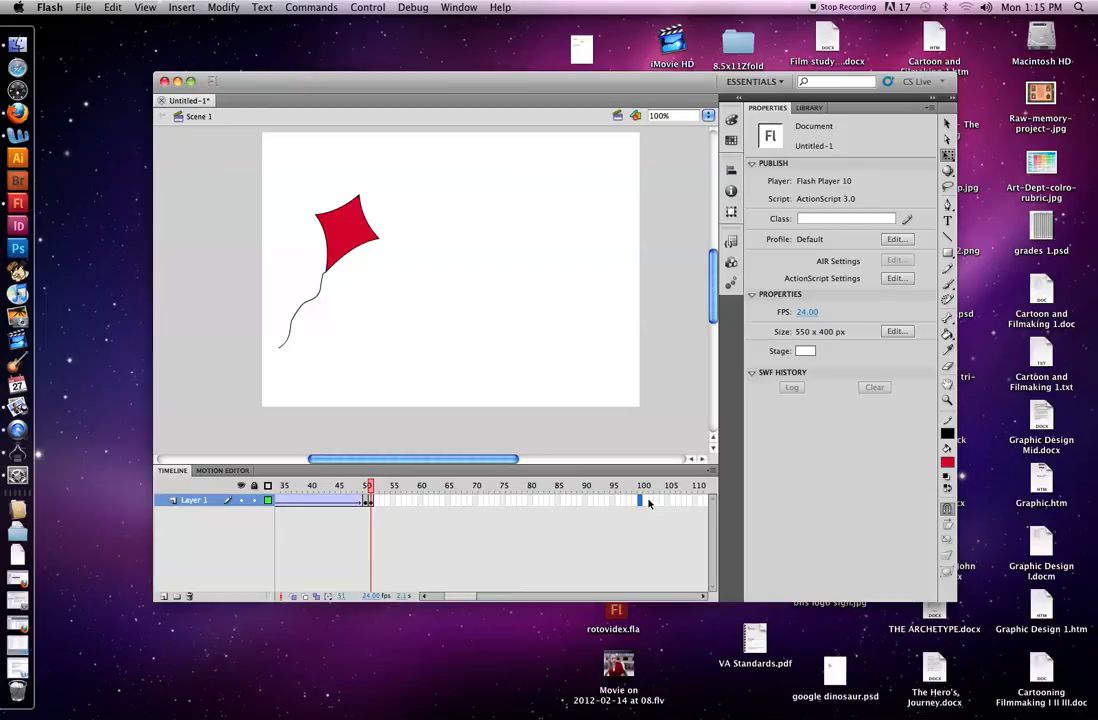
pyautogui.click(645, 501)
pyautogui.press('F6')
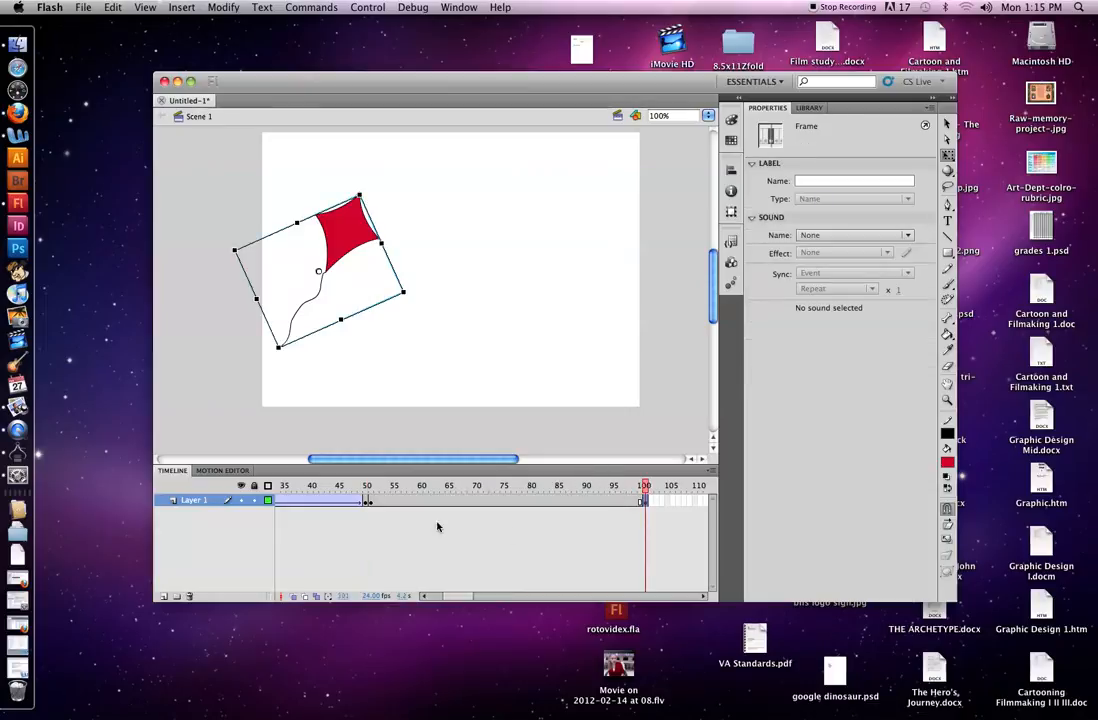
pyautogui.click(367, 501)
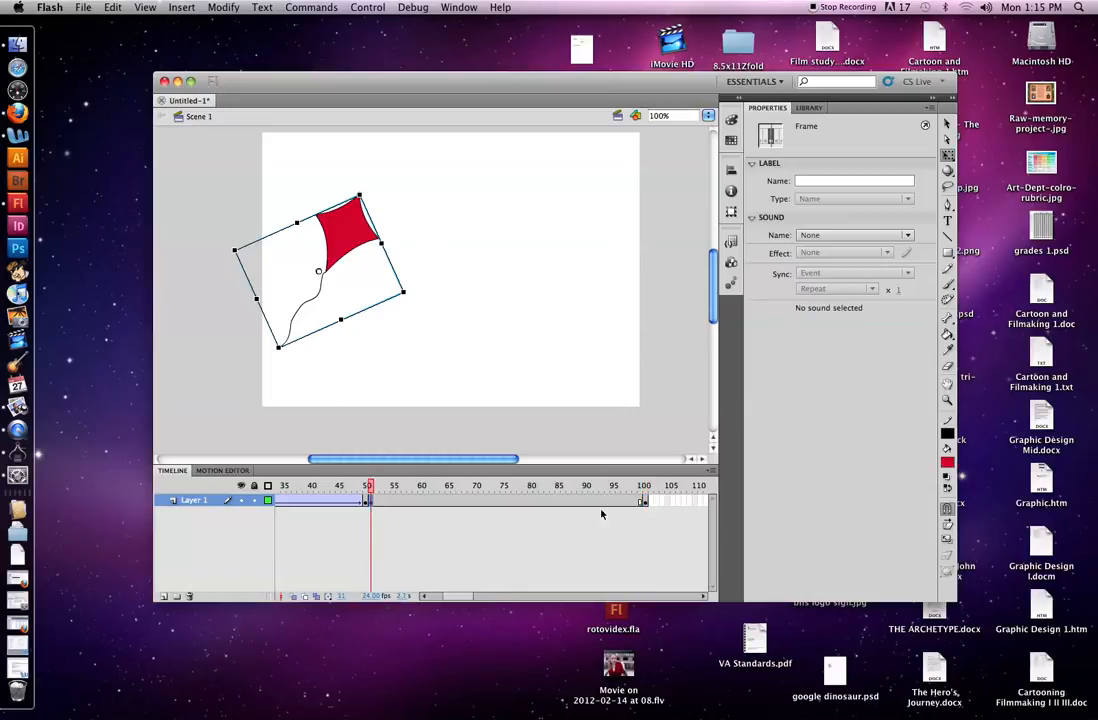
# At frame 101, move the kite to the stage's upper-right area, shrink and narrow it, and rotate it clockwise
pyautogui.click(645, 502)
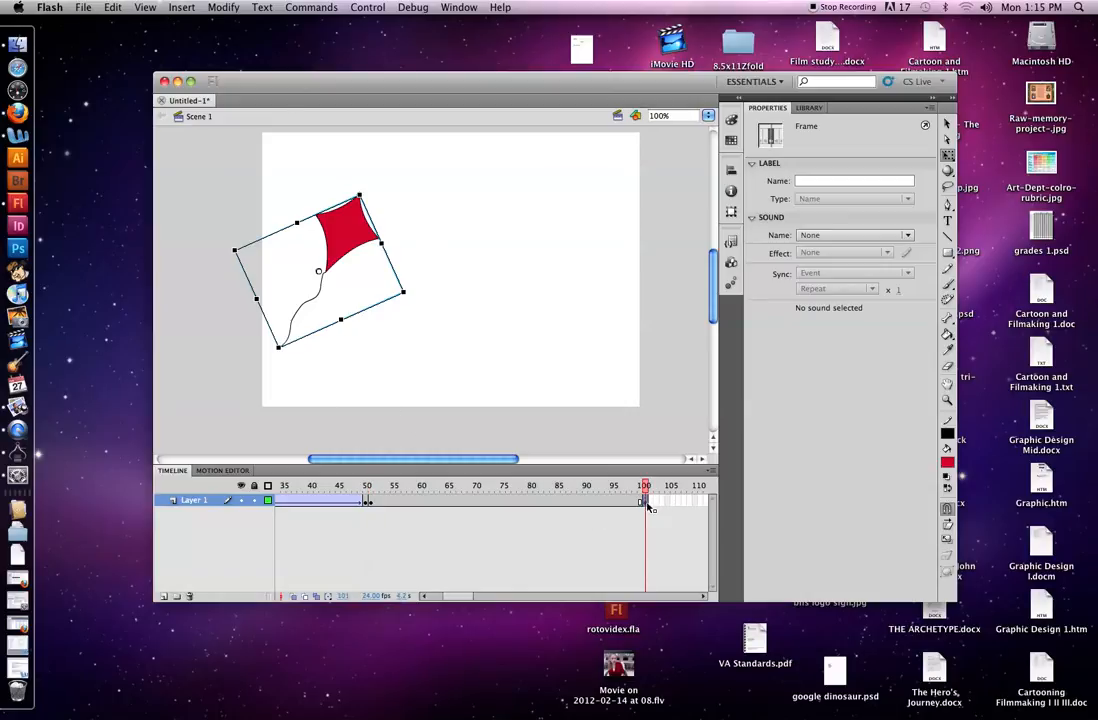
pyautogui.moveTo(371, 246); pyautogui.dragTo(618, 182)
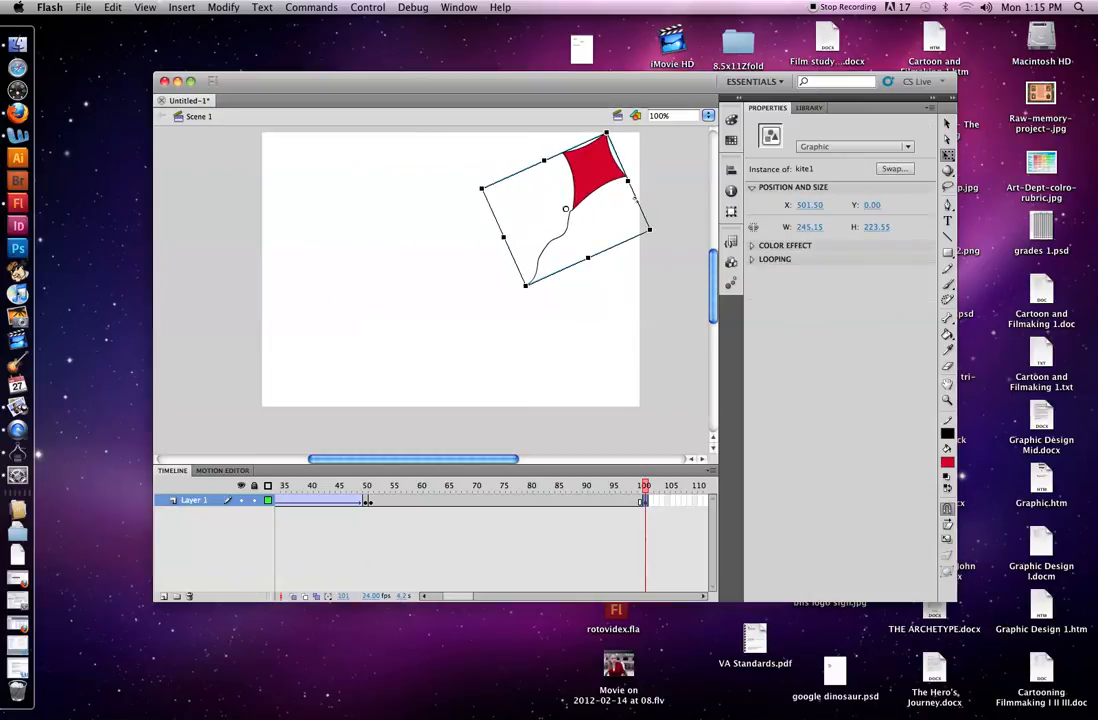
pyautogui.moveTo(524, 287); pyautogui.dragTo(541, 257)
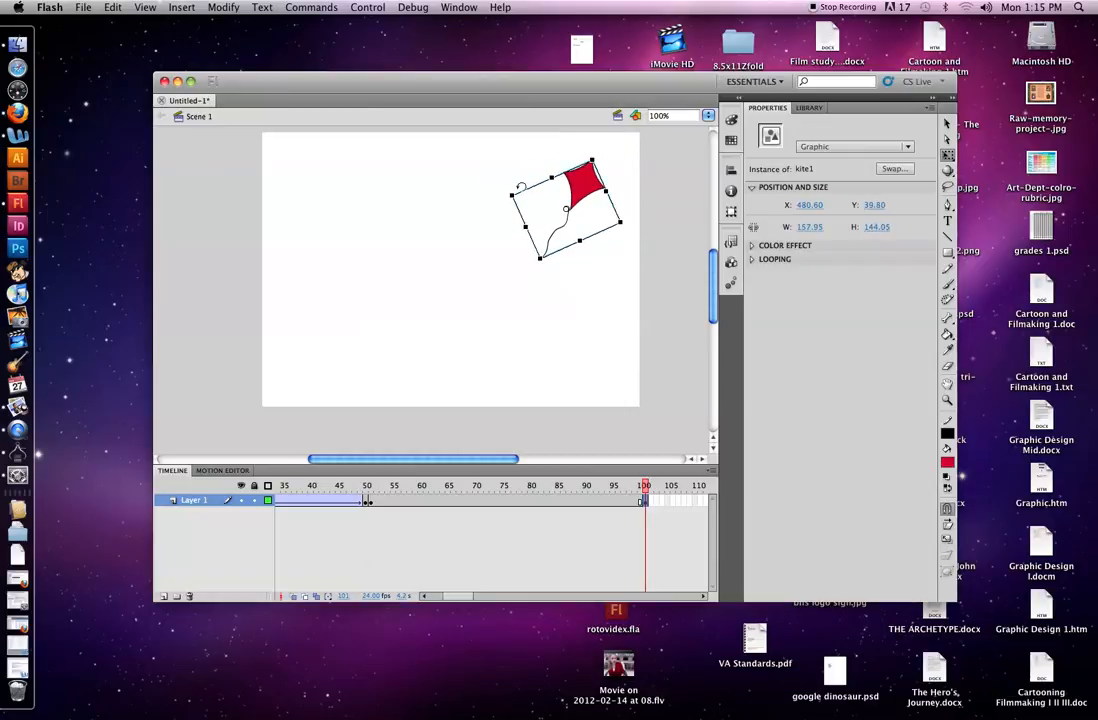
pyautogui.moveTo(551, 178); pyautogui.dragTo(630, 159)
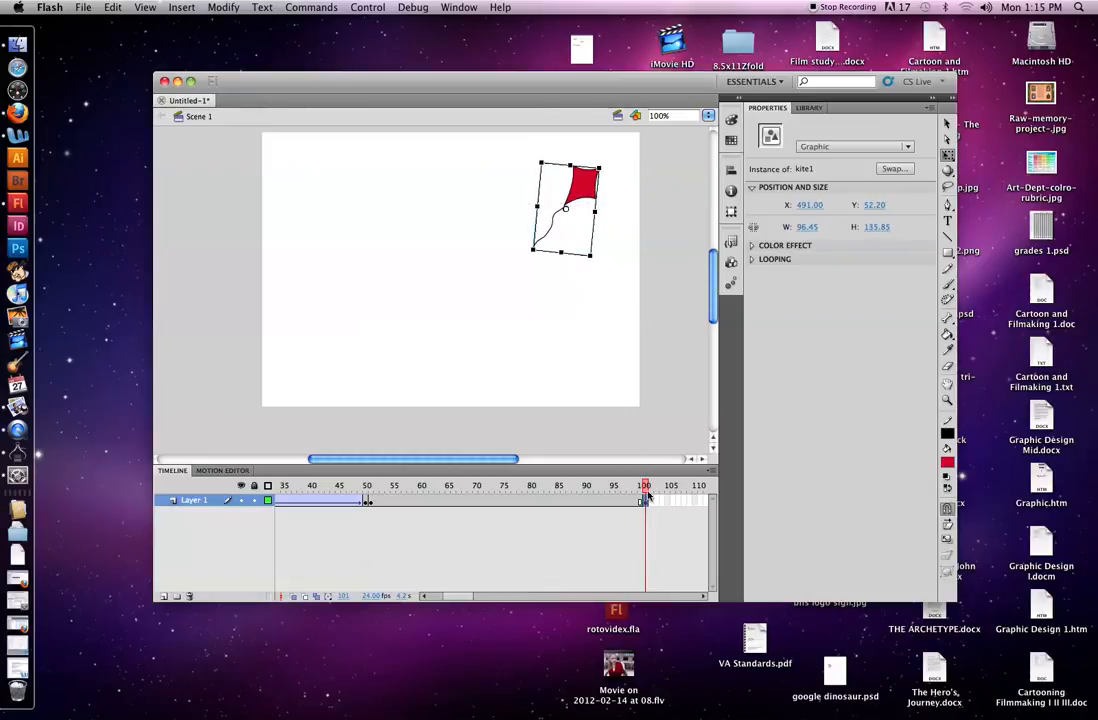
# Scrub back to frame 101, make the kite there smaller still and rotate it further clockwise, shifting it slightly toward the upper-right corner
pyautogui.click(607, 487)
pyautogui.moveTo(607, 490); pyautogui.dragTo(645, 488)
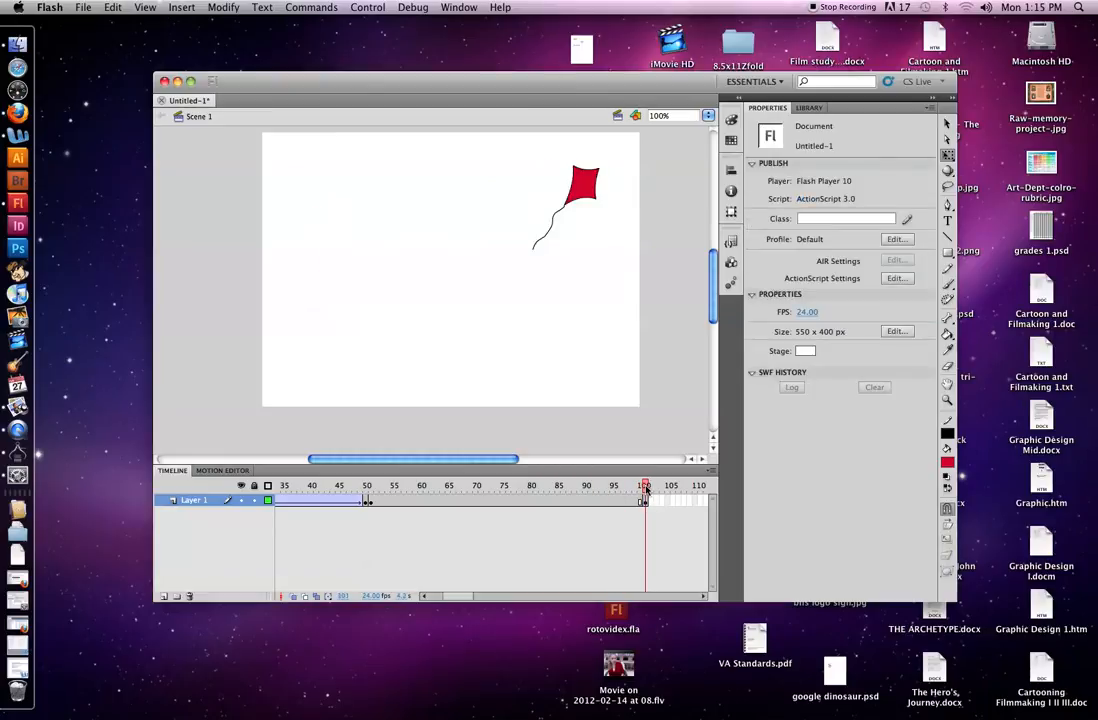
pyautogui.click(595, 183)
pyautogui.moveTo(599, 169); pyautogui.dragTo(597, 183)
pyautogui.click(653, 253)
# Create a classic tween between the keyframes at frames 51 and 101 and scrub through the second flight
pyautogui.rightClick(502, 503)
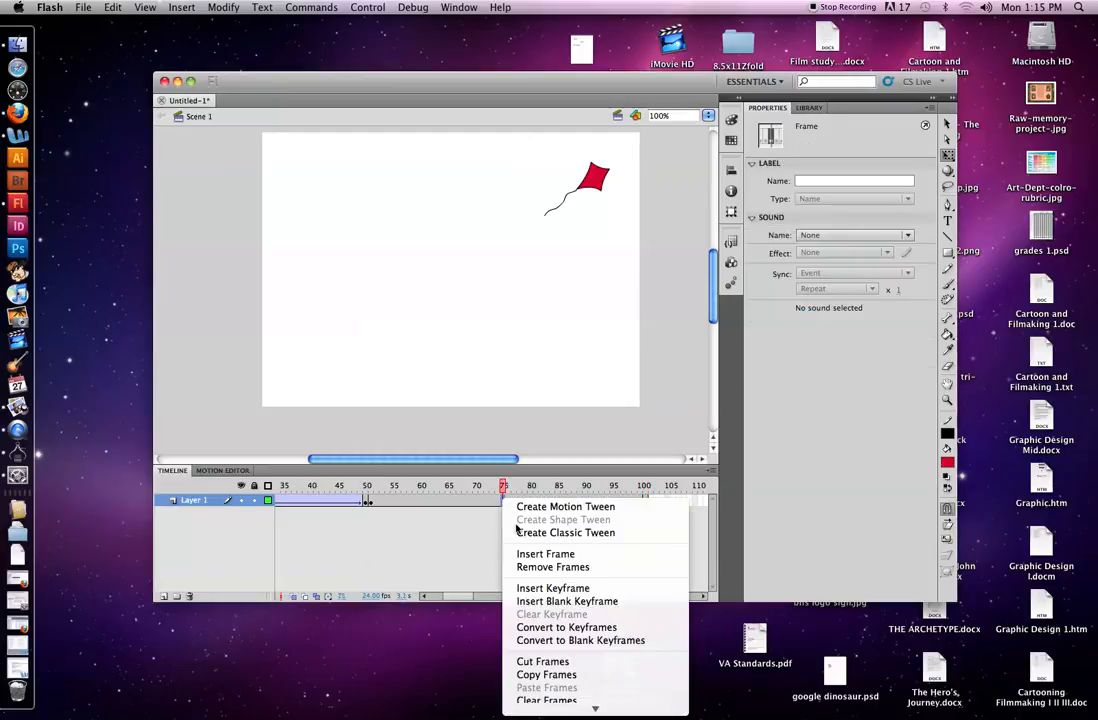
pyautogui.click(519, 532)
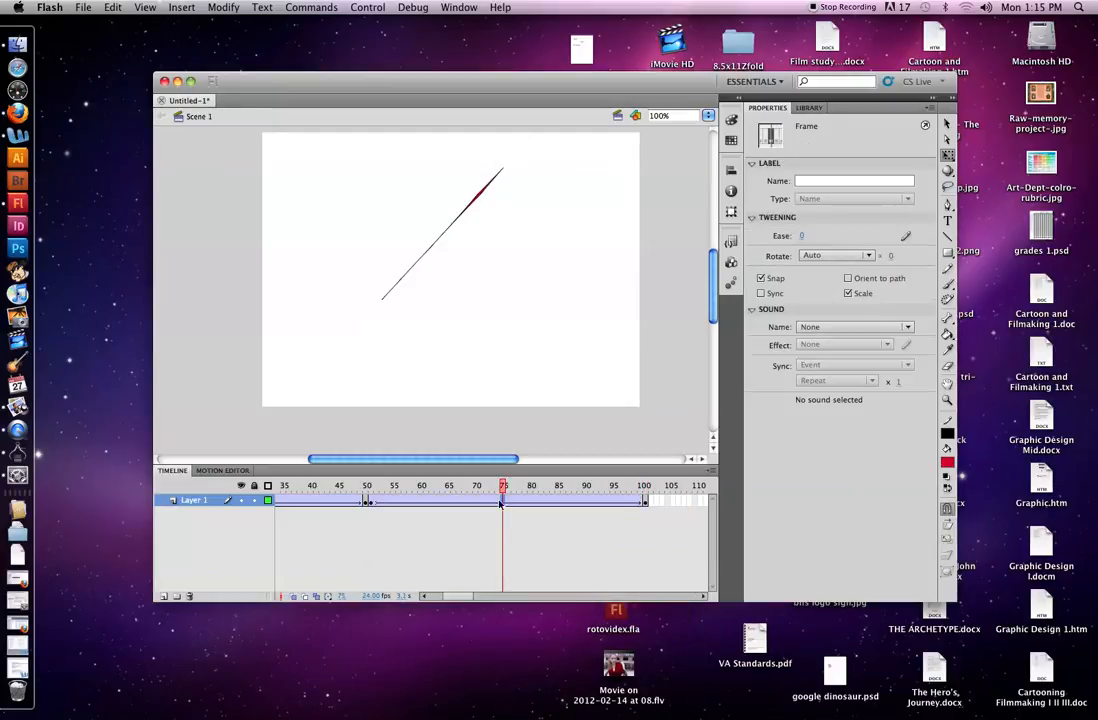
pyautogui.moveTo(503, 487); pyautogui.dragTo(584, 495)
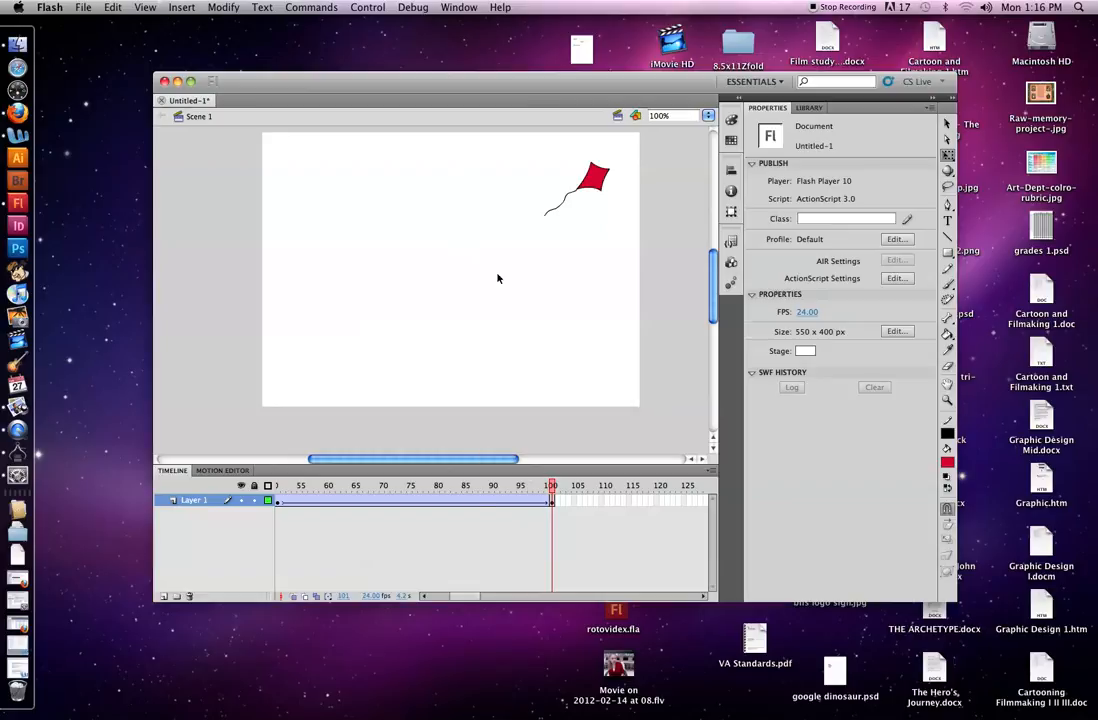
# Add a new layer and move it below the kite's Layer 1
pyautogui.hscroll(-10, 392, 601)
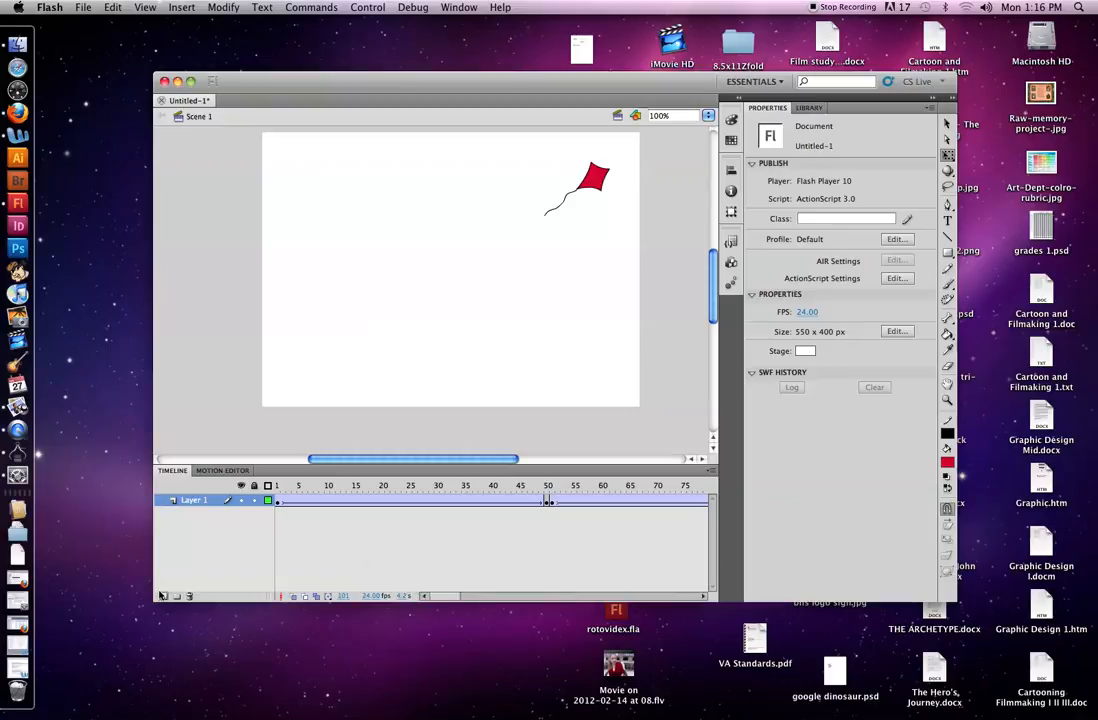
pyautogui.click(163, 597)
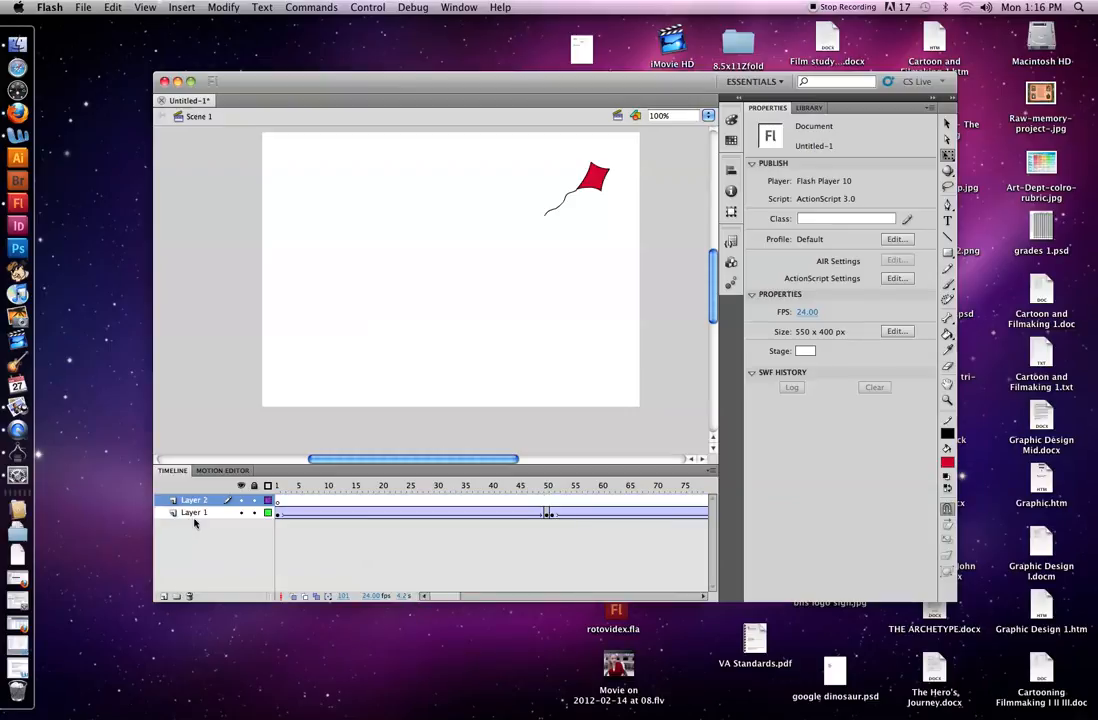
pyautogui.moveTo(197, 505); pyautogui.dragTo(195, 527)
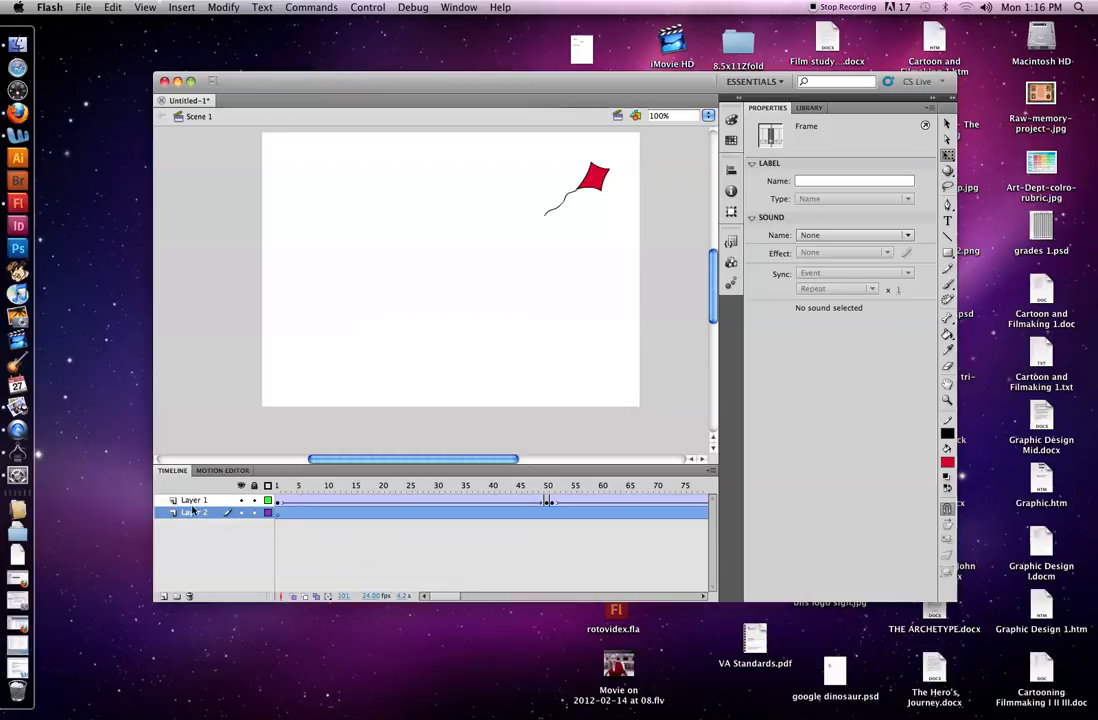
# Rename the new lower layer sky and the kite drawing's layer kite
pyautogui.doubleClick(195, 514)
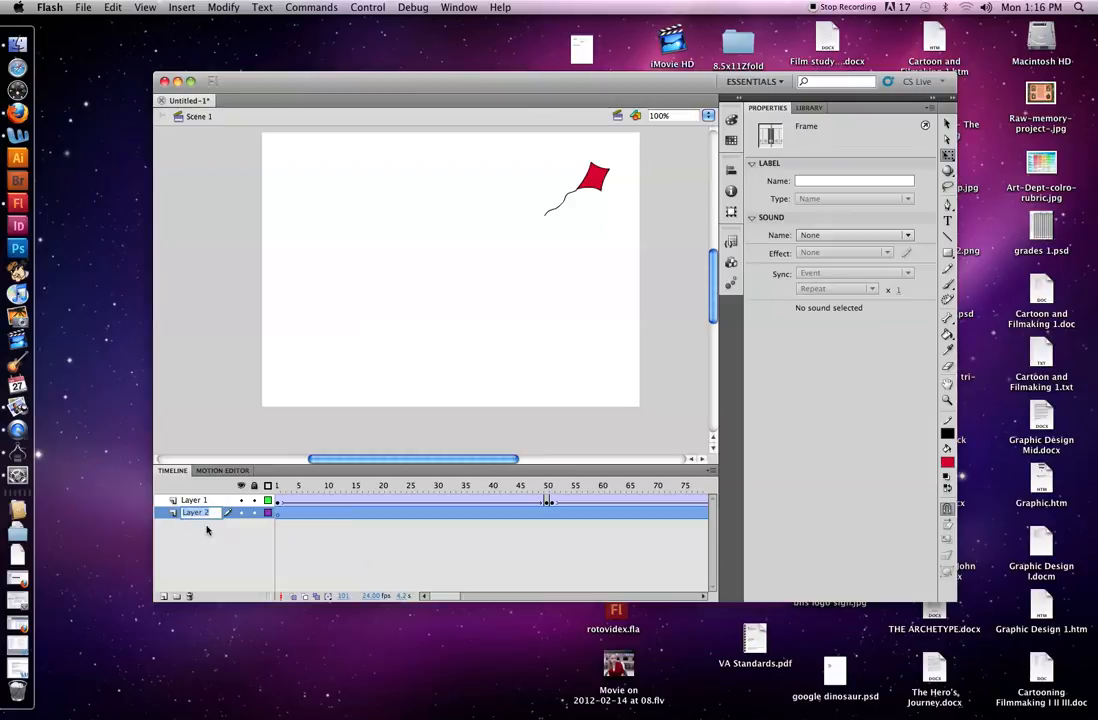
pyautogui.write('sky')
pyautogui.doubleClick(196, 502)
pyautogui.press('BackSpace')
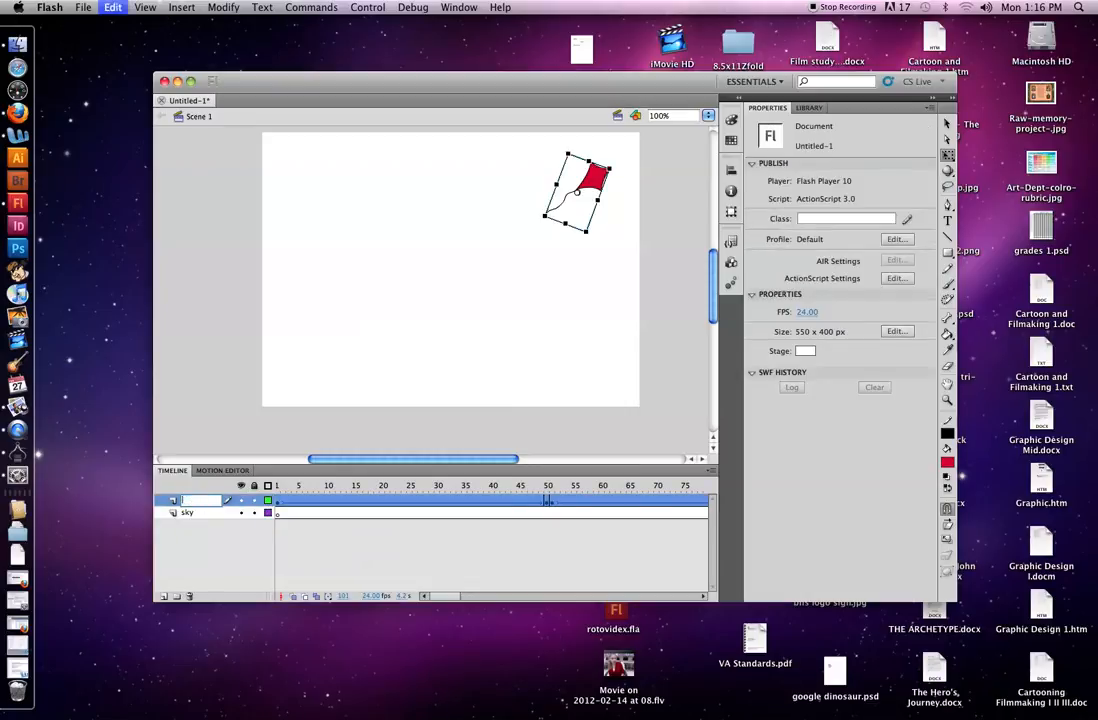
pyautogui.write('kite')
pyautogui.click(196, 561)
# On frame 1 of the sky layer, draw a cyan rectangle as wide as the stage, from its bottom edge to well above its top
pyautogui.click(281, 514)
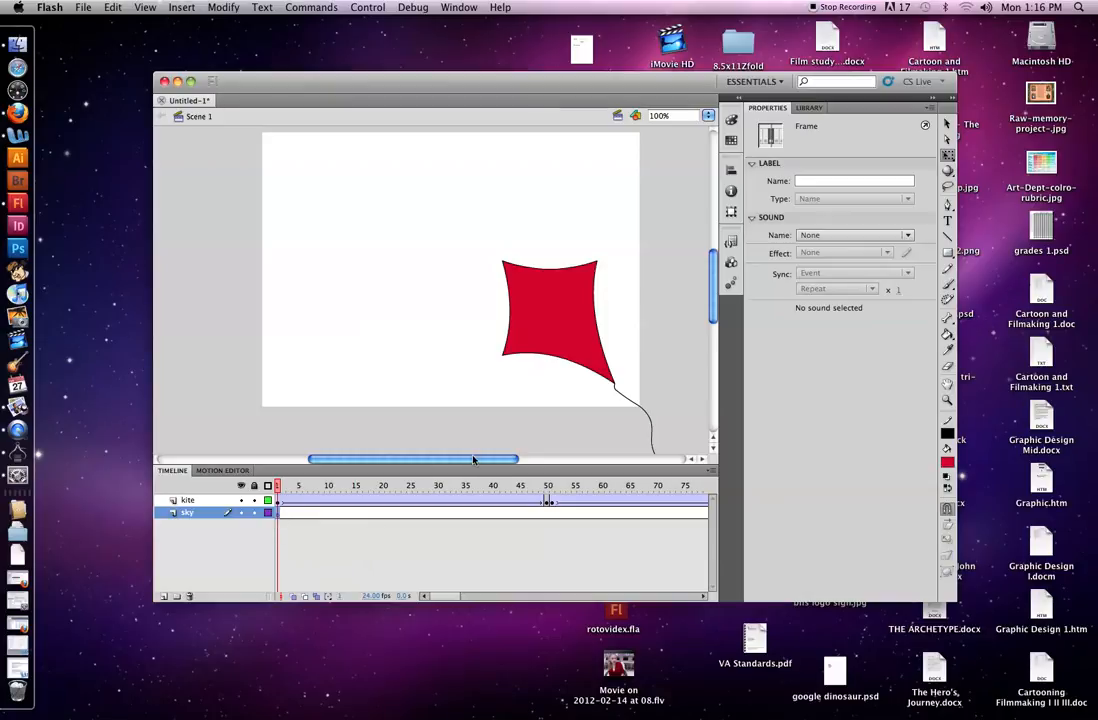
pyautogui.click(708, 116)
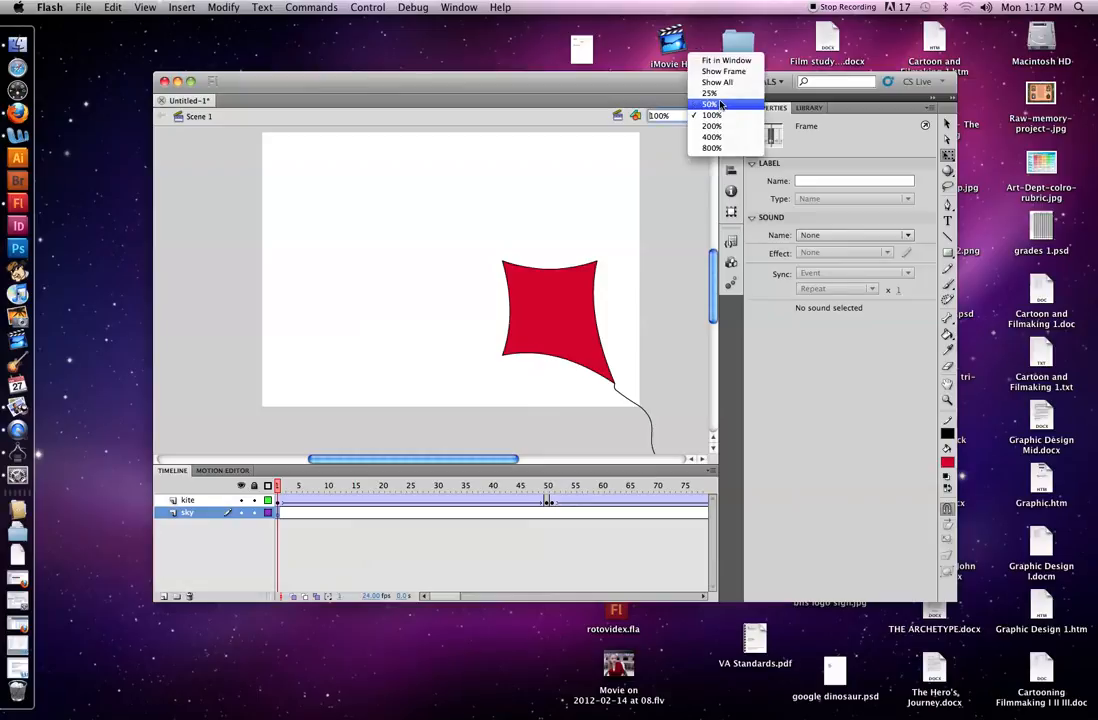
pyautogui.click(711, 104)
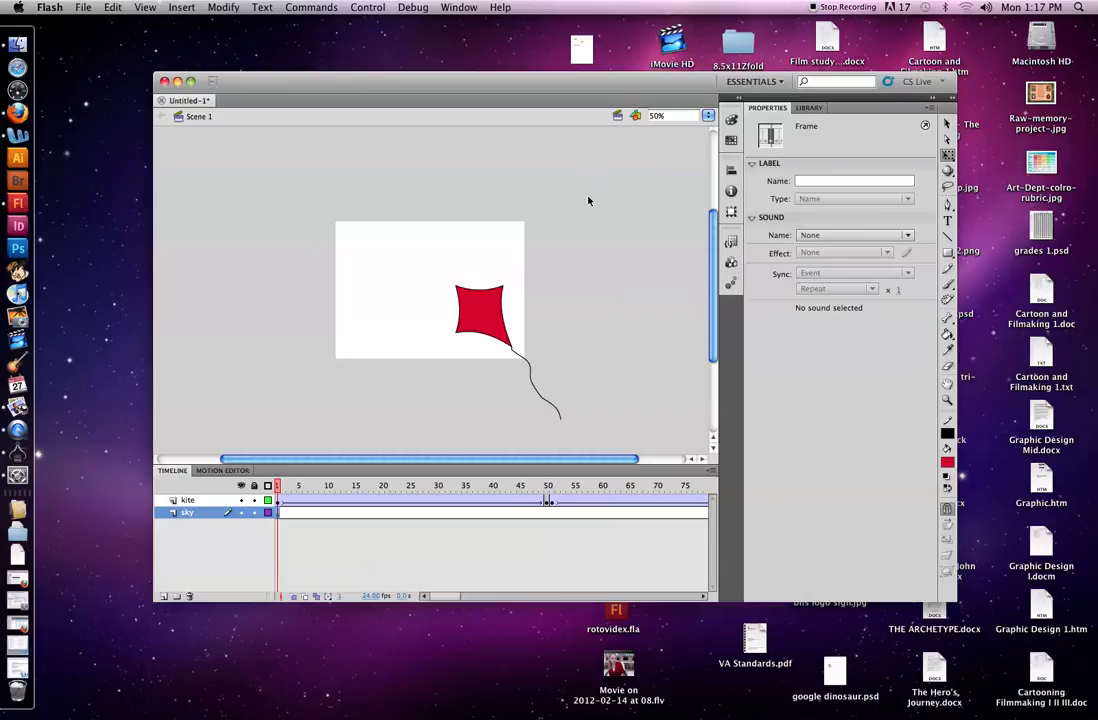
pyautogui.click(618, 236)
pyautogui.scroll(2, 618, 236)
pyautogui.hscroll(-1, 618, 236)
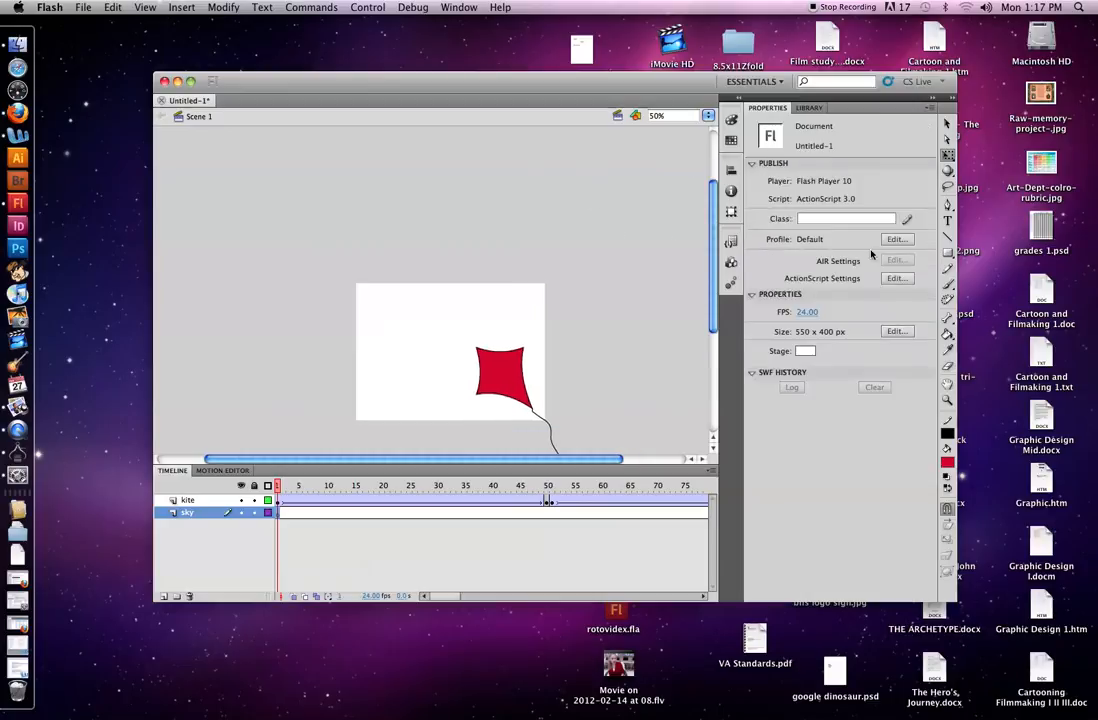
pyautogui.click(947, 252)
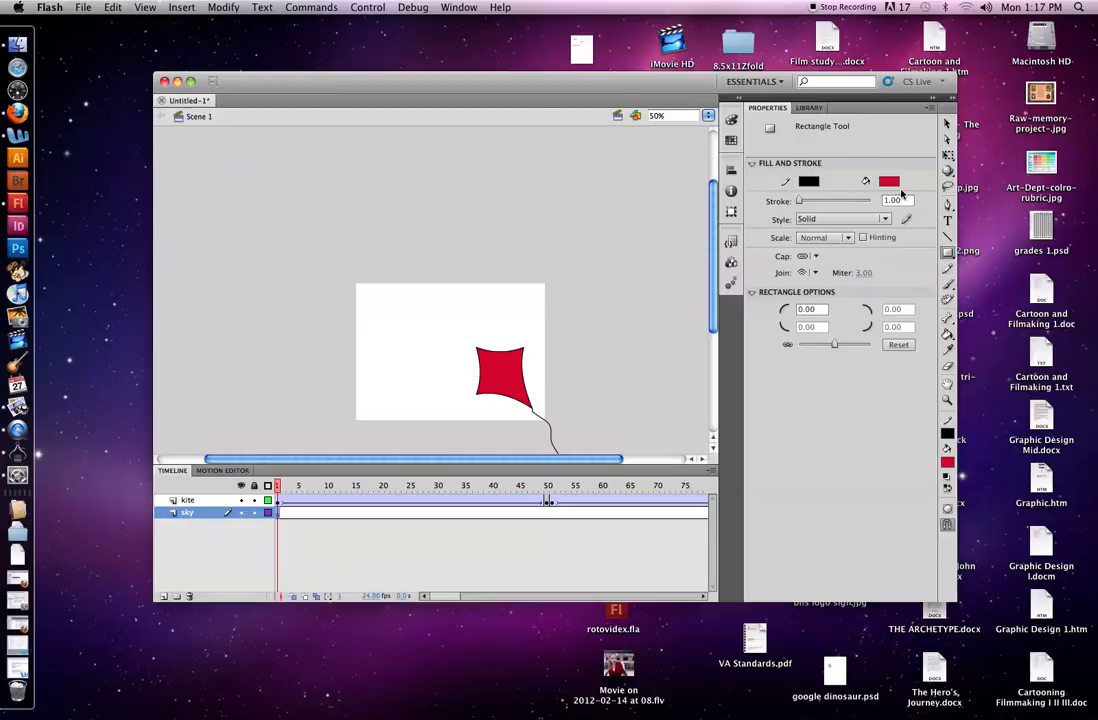
pyautogui.click(889, 184)
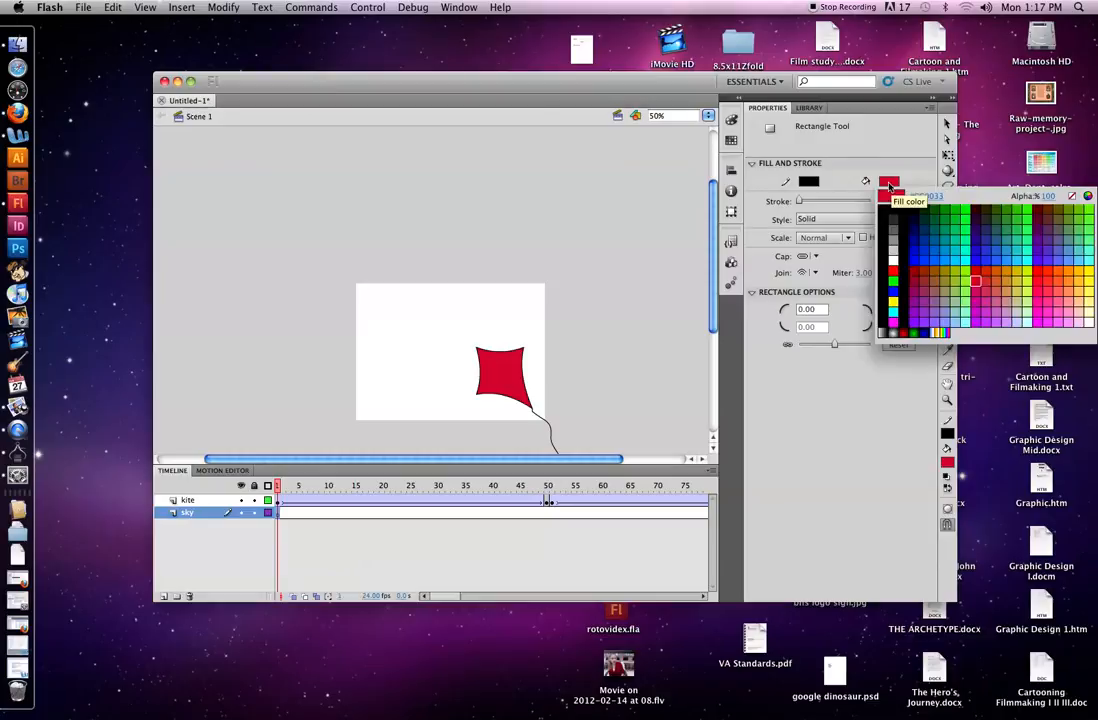
pyautogui.click(967, 257)
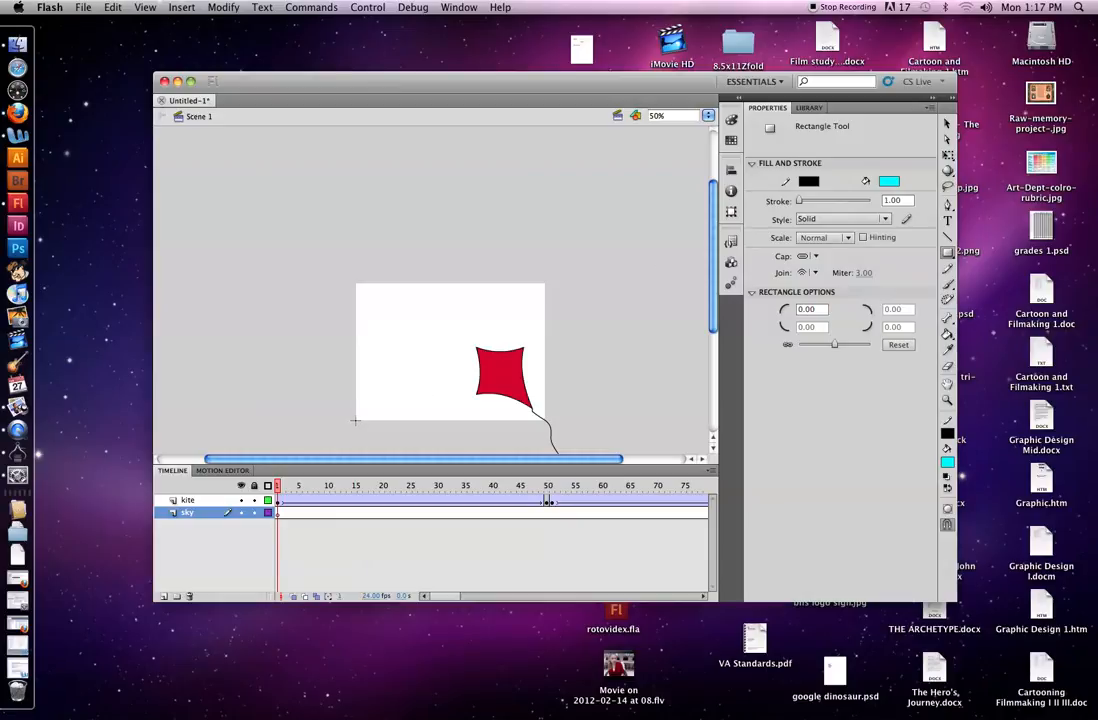
pyautogui.moveTo(355, 421); pyautogui.dragTo(545, 131)
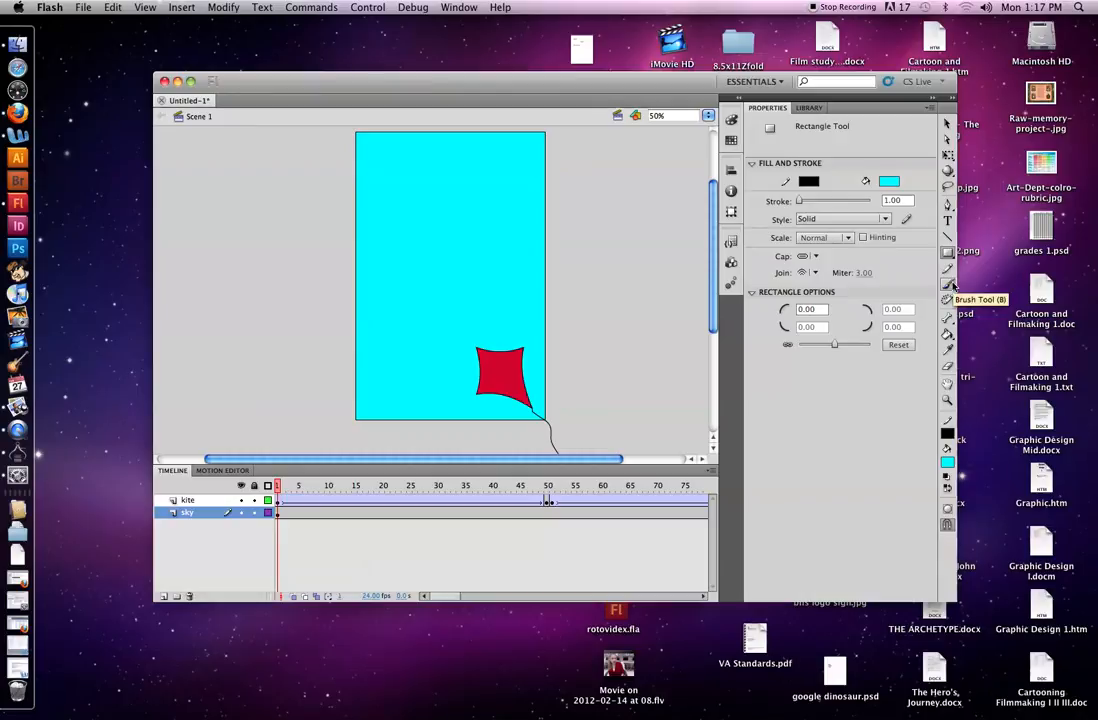
# Paint four white cloud outlines of different sizes across the cyan sky on frame 1 with the Brush tool
pyautogui.click(948, 287)
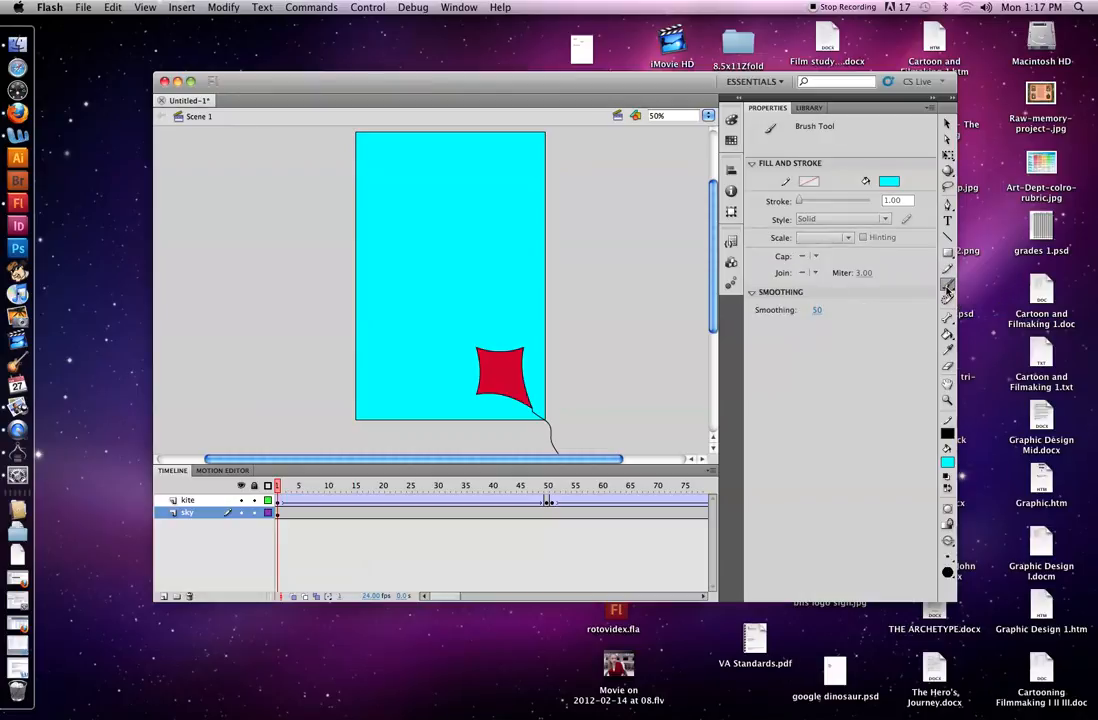
pyautogui.click(889, 181)
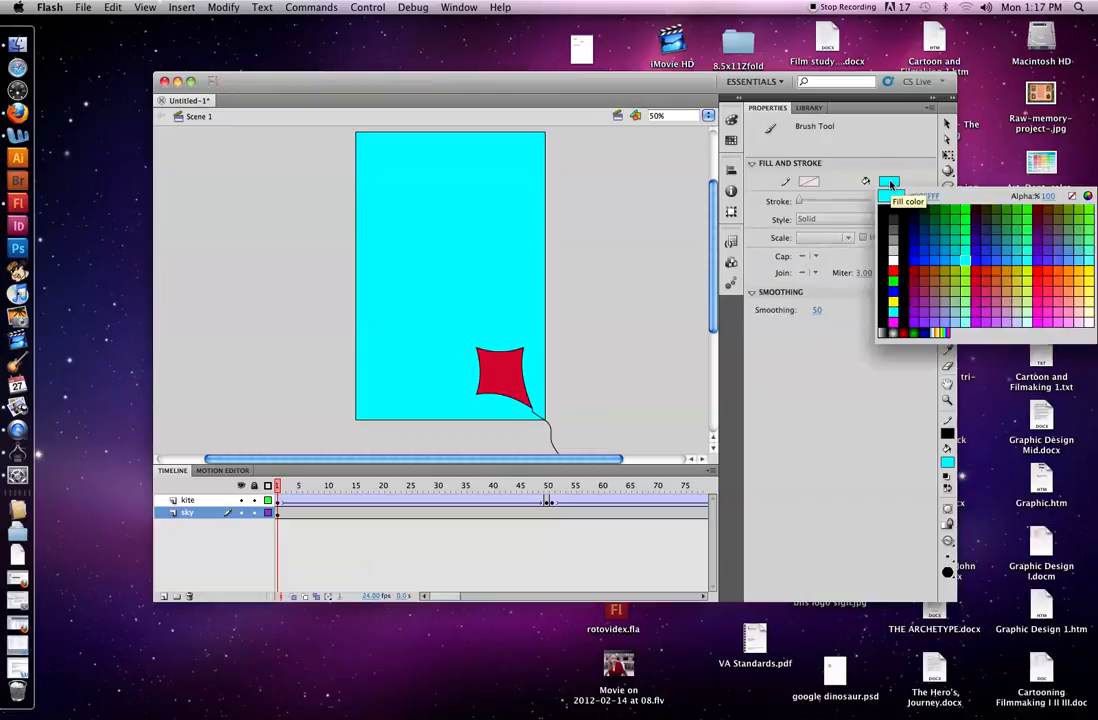
pyautogui.click(1091, 321)
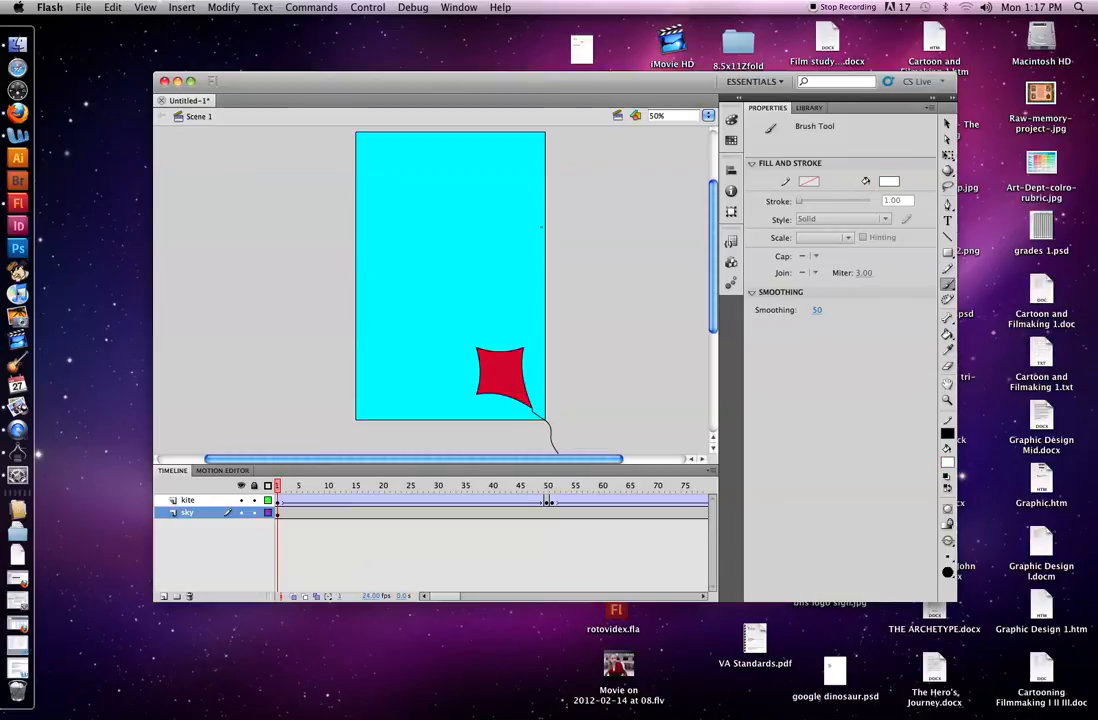
pyautogui.moveTo(400, 310)
pyautogui.mouseDown()
pyautogui.moveTo(378, 305)
pyautogui.moveTo(385, 326)
pyautogui.moveTo(431, 312)
pyautogui.moveTo(403, 309)
pyautogui.mouseUp()
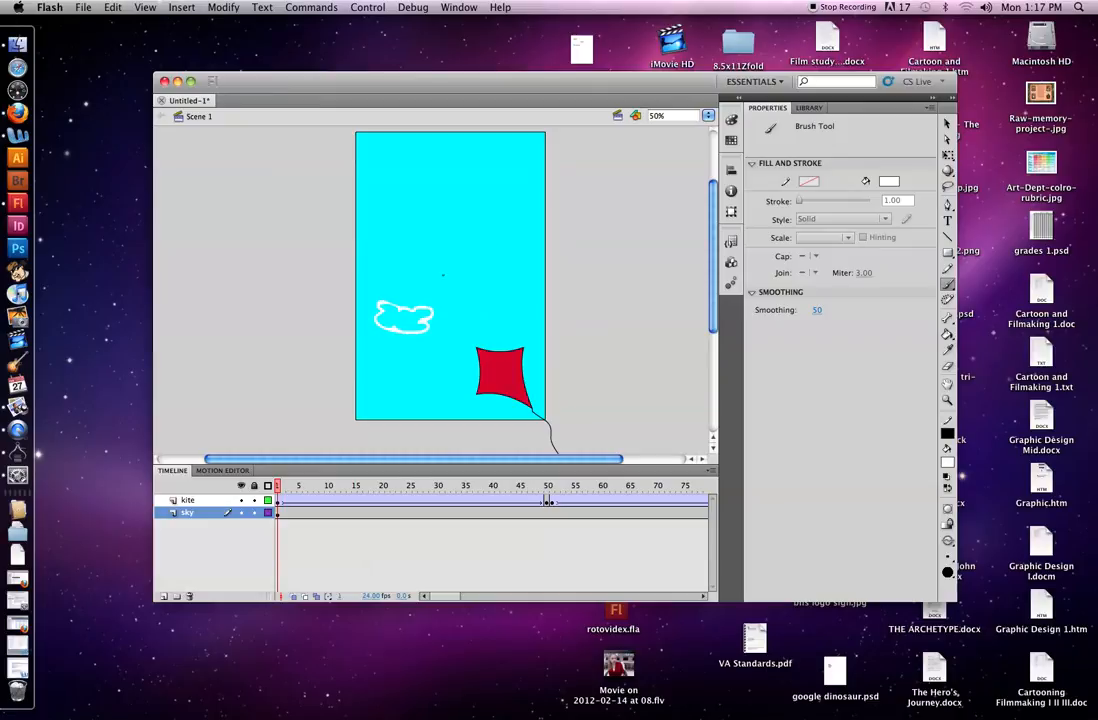
pyautogui.moveTo(519, 245)
pyautogui.mouseDown()
pyautogui.moveTo(544, 238)
pyautogui.moveTo(503, 231)
pyautogui.mouseUp()
pyautogui.moveTo(394, 174); pyautogui.dragTo(450, 188)
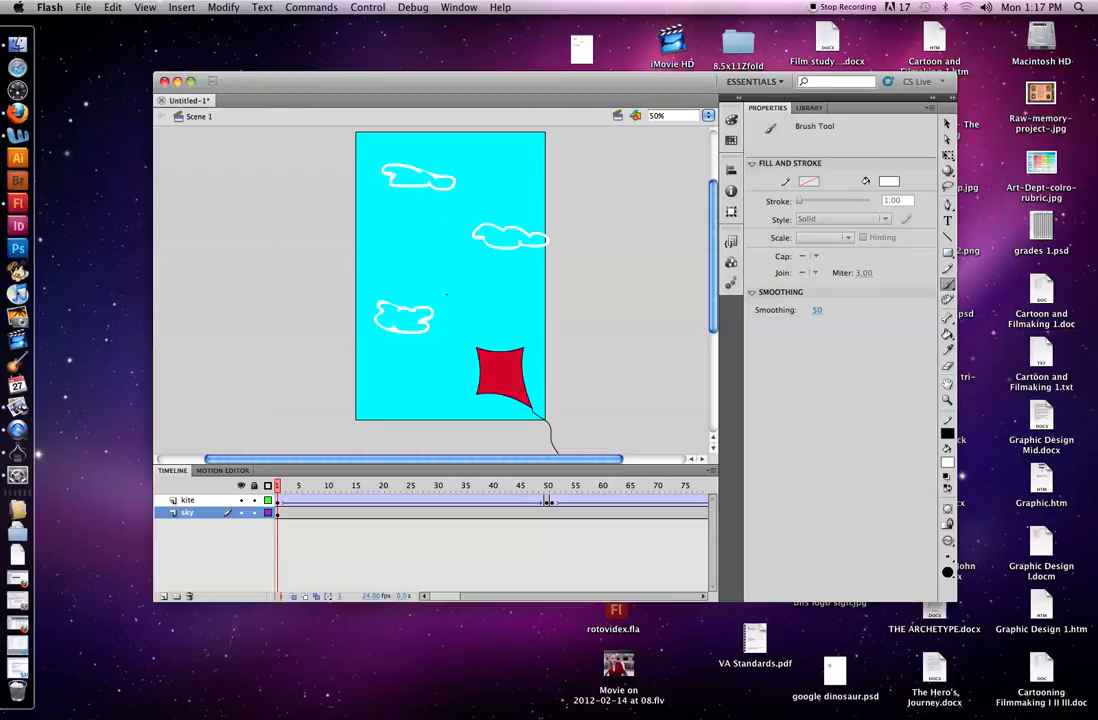
pyautogui.moveTo(458, 298); pyautogui.dragTo(442, 296)
# Fill the insides of all the cloud outlines with white using the Paint Bucket set to Close Large Gaps
pyautogui.click(949, 335)
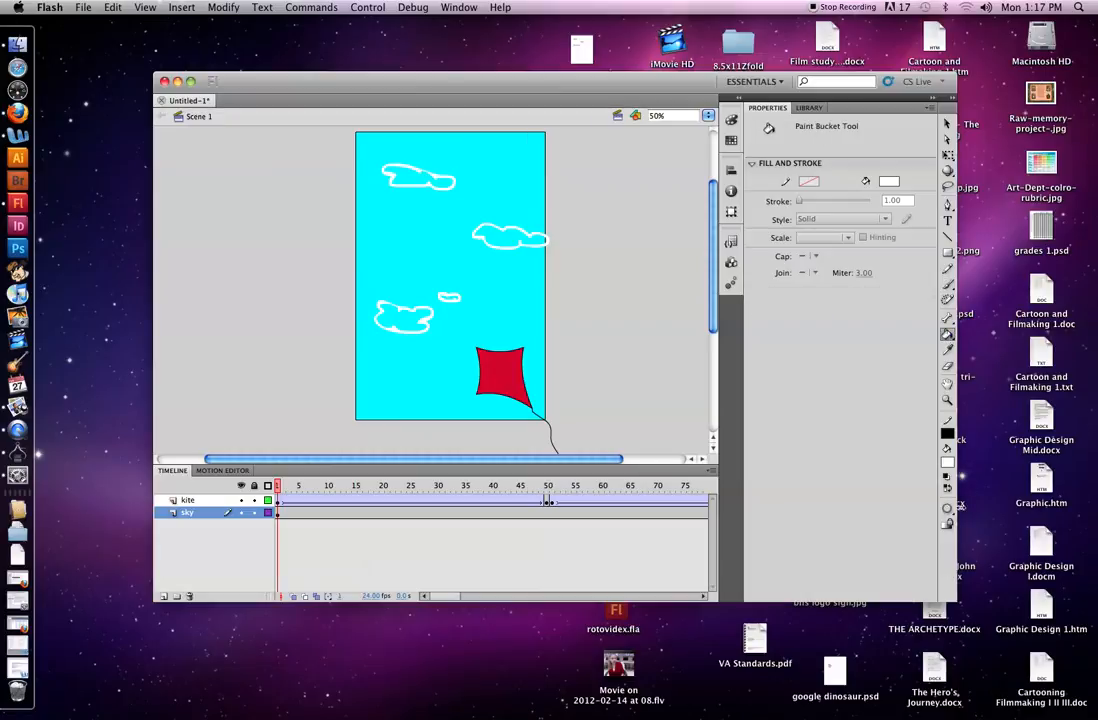
pyautogui.click(949, 508)
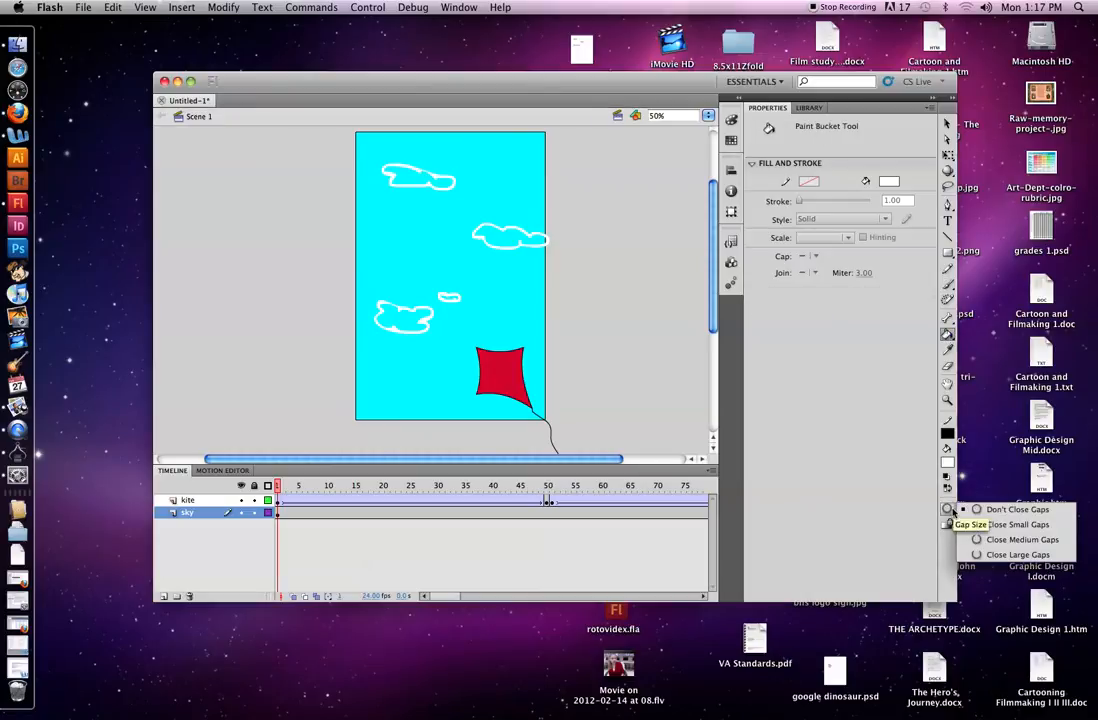
pyautogui.click(1003, 556)
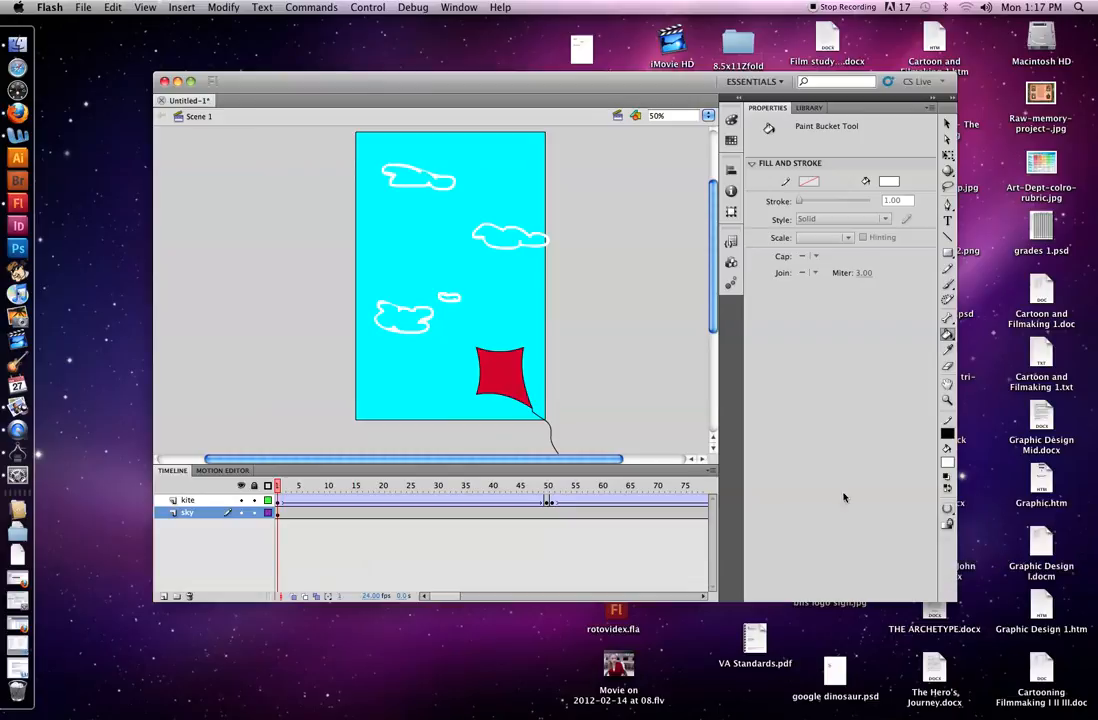
pyautogui.click(388, 313)
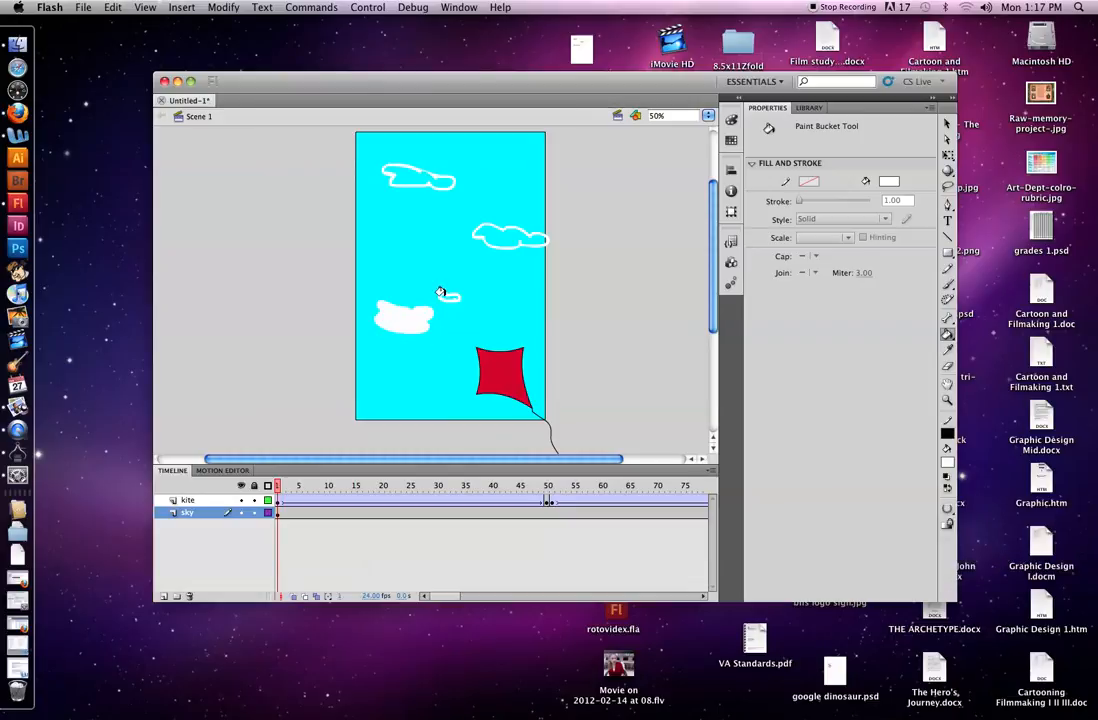
pyautogui.click(499, 230)
pyautogui.click(541, 236)
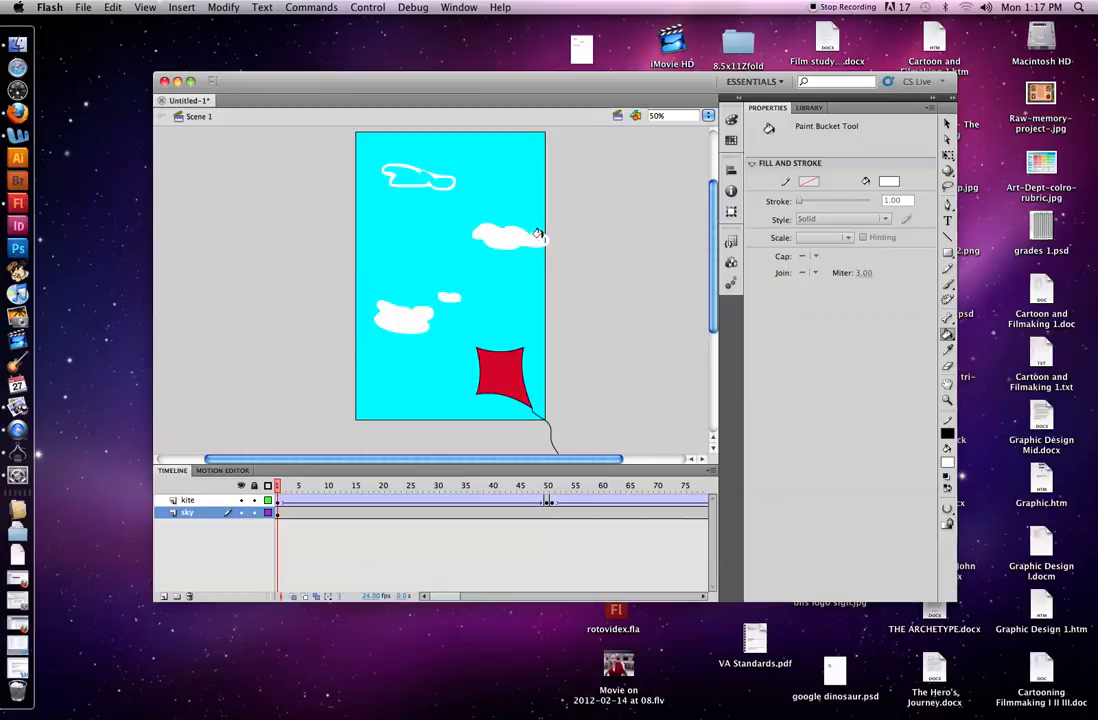
pyautogui.click(420, 178)
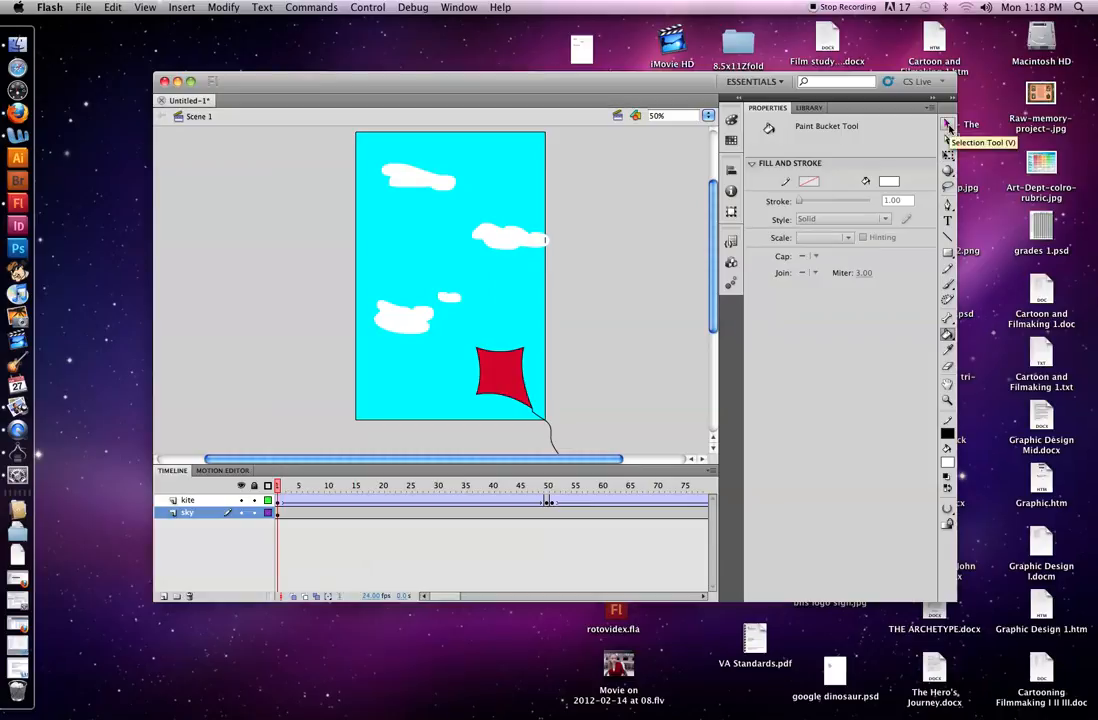
# Insert a keyframe at frame 101 of the sky layer
pyautogui.click(947, 124)
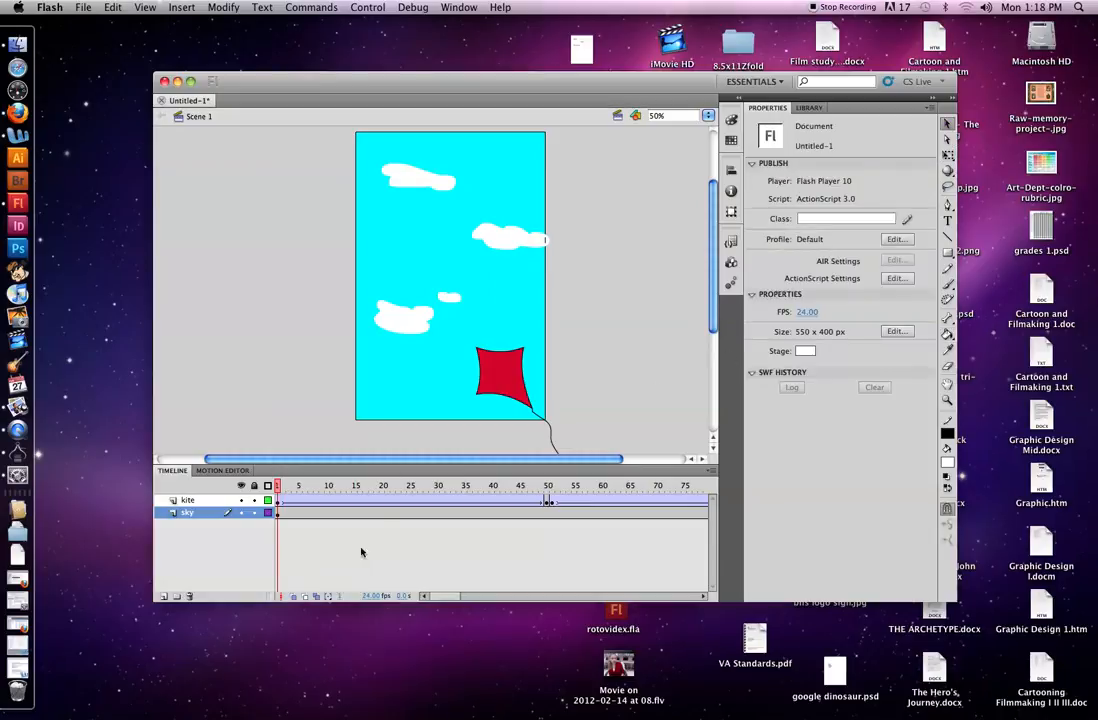
pyautogui.moveTo(458, 597); pyautogui.dragTo(395, 587)
pyautogui.moveTo(443, 598); pyautogui.dragTo(465, 598)
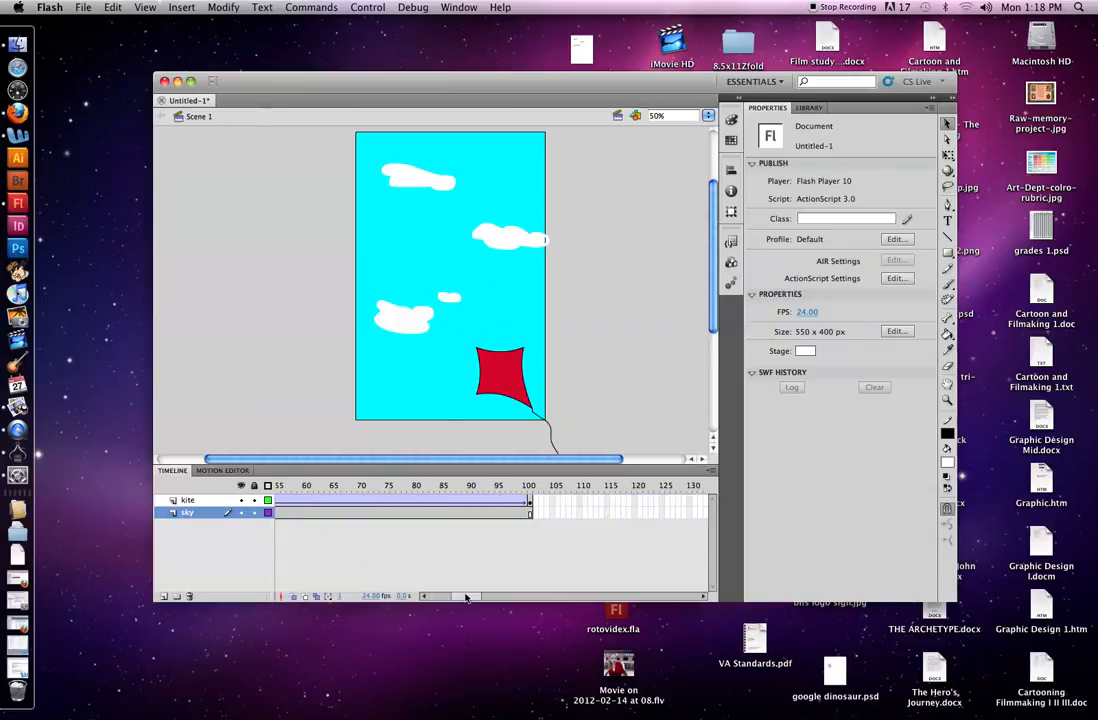
pyautogui.click(531, 514)
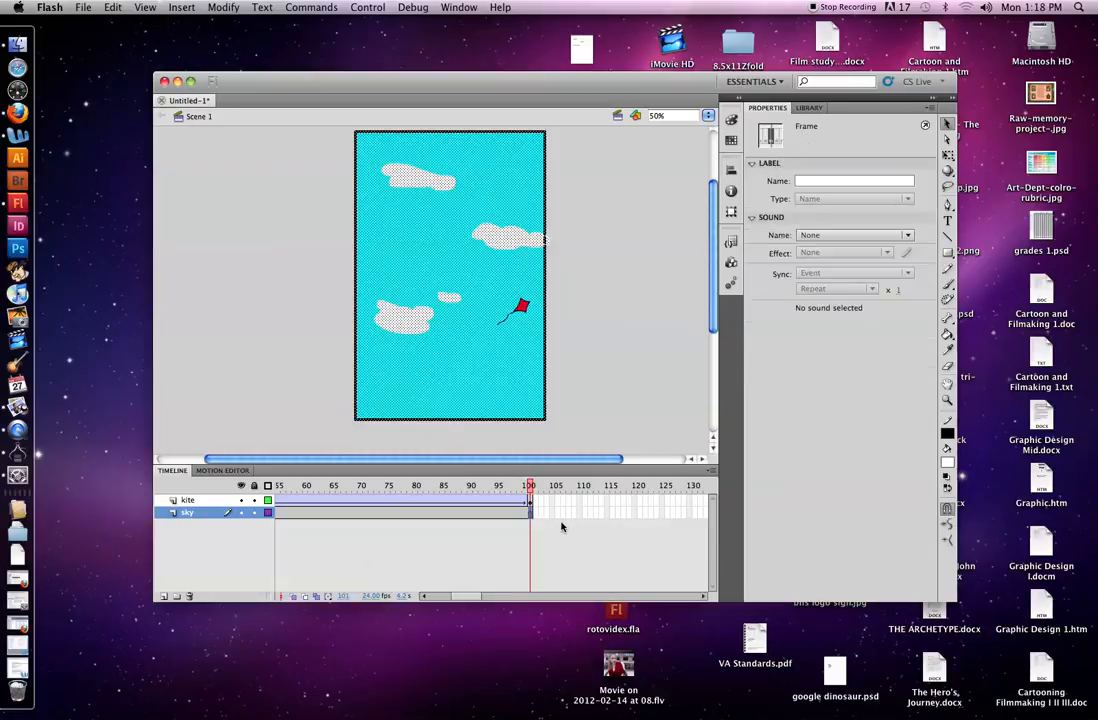
pyautogui.press('F6')
pyautogui.moveTo(466, 597)
pyautogui.mouseDown()
pyautogui.moveTo(404, 598)
pyautogui.moveTo(474, 597)
pyautogui.mouseUp()
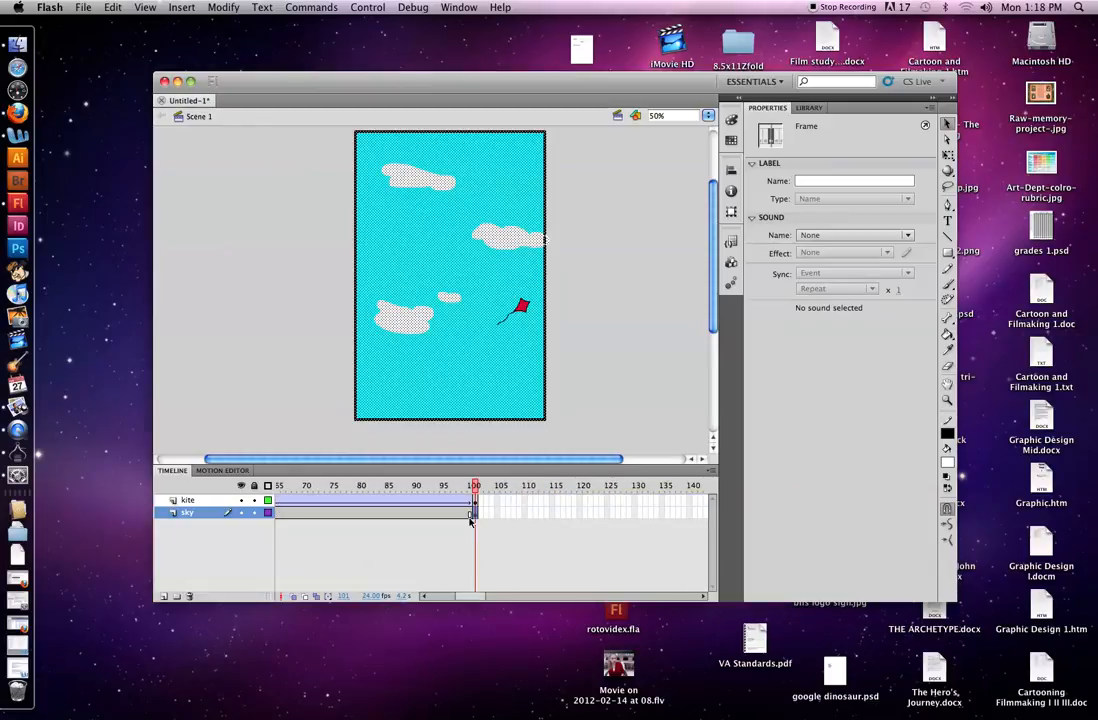
# At frame 101, move the whole sky drawing straight down until its top edge meets the stage's top edge
pyautogui.moveTo(407, 212); pyautogui.dragTo(405, 361)
pyautogui.click(580, 338)
pyautogui.scroll(-3, 580, 340)
pyautogui.hscroll(-2, 580, 342)
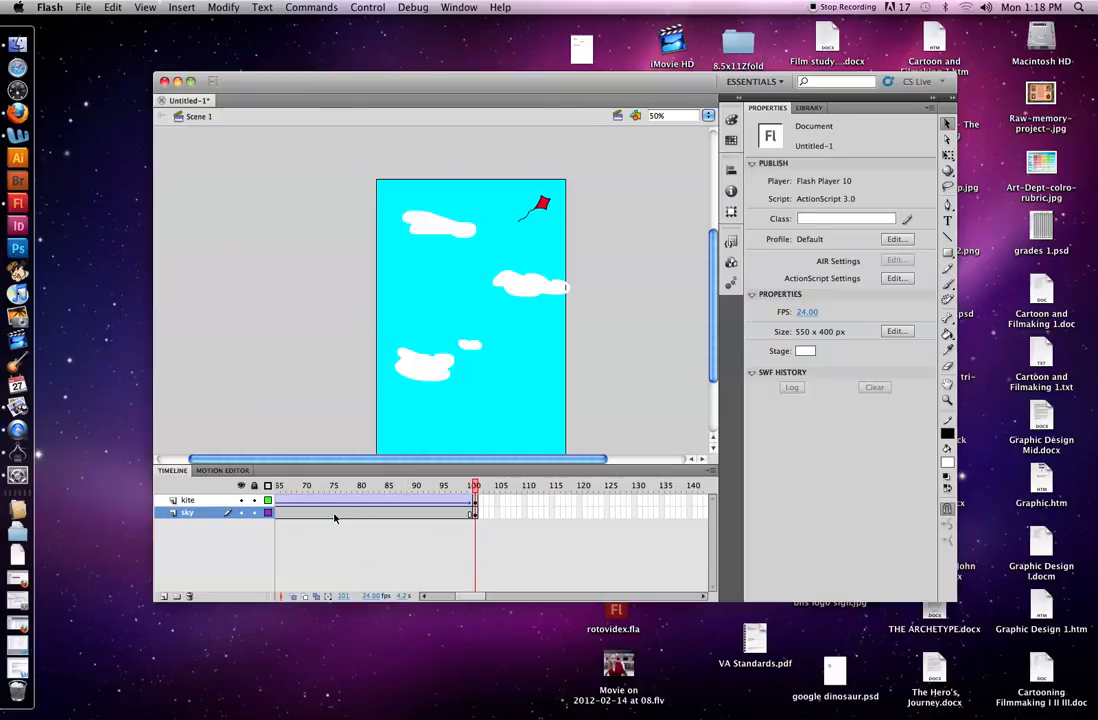
# Create a classic tween on the sky layer between frames 1 and 101 and play the animation
pyautogui.rightClick(334, 517)
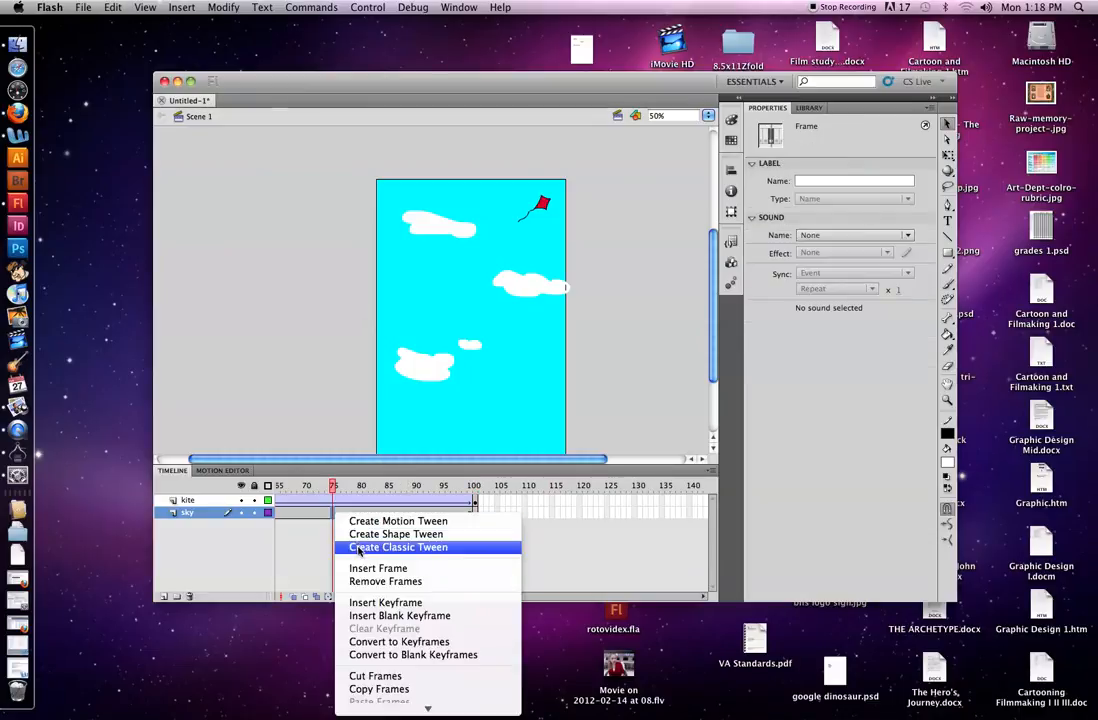
pyautogui.click(397, 547)
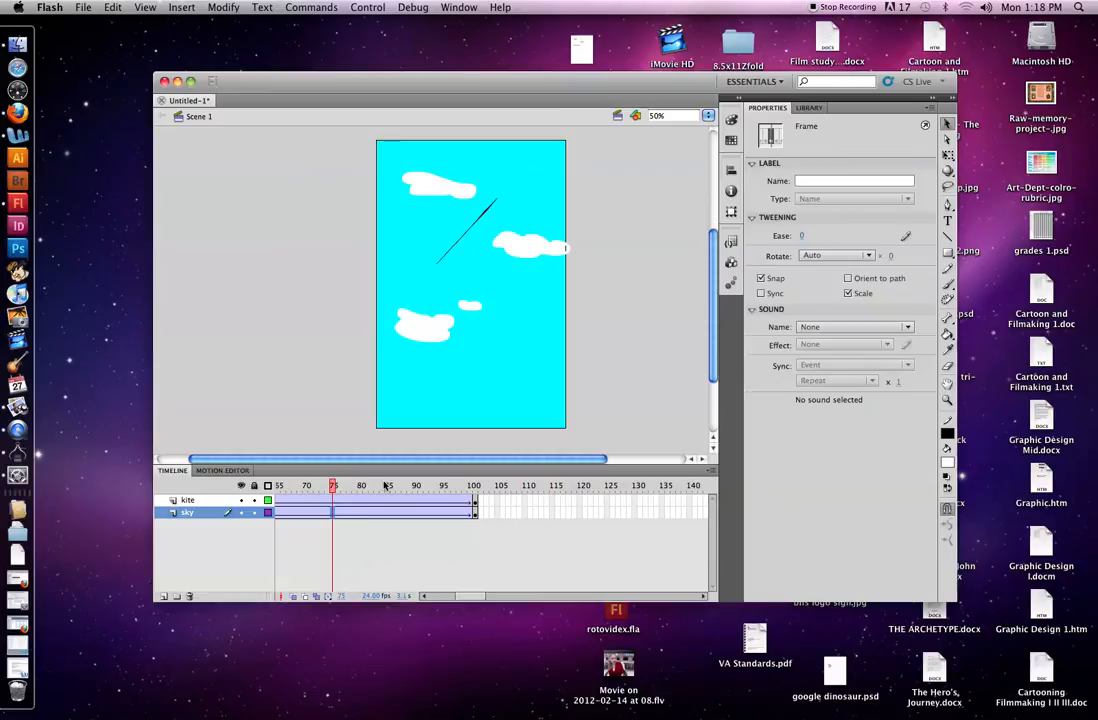
pyautogui.press('Return')
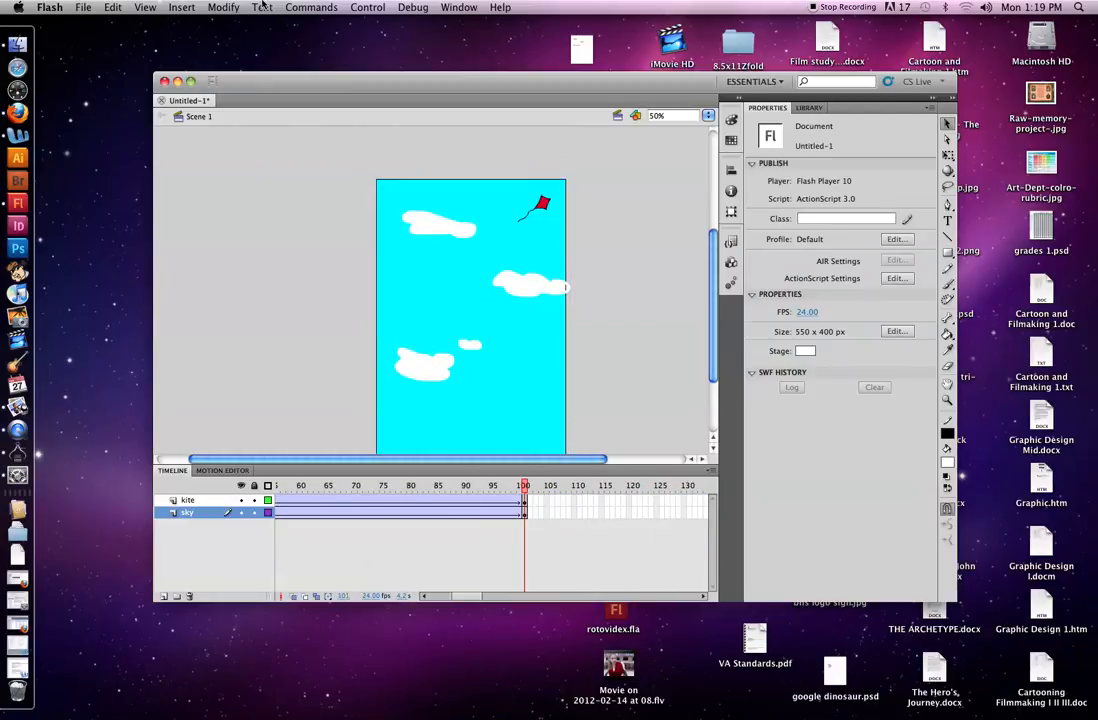
# Test the scene to preview the kite against the moving sky, and close the preview
pyautogui.click(392, 7)
pyautogui.moveTo(366, 8)
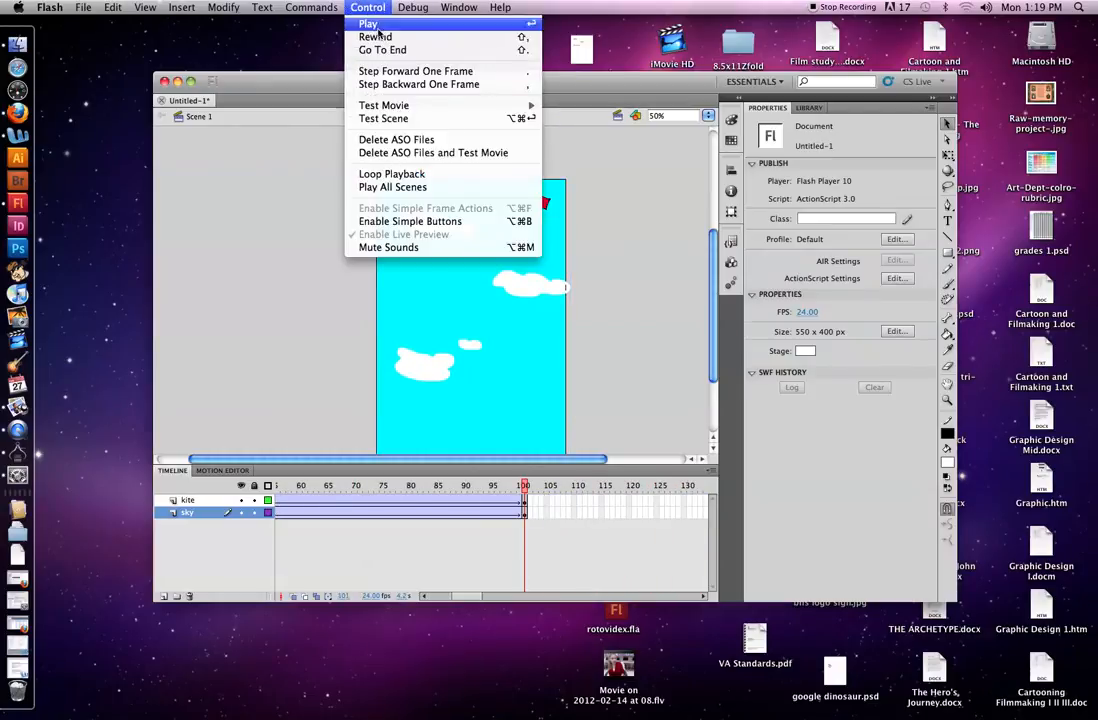
pyautogui.click(396, 118)
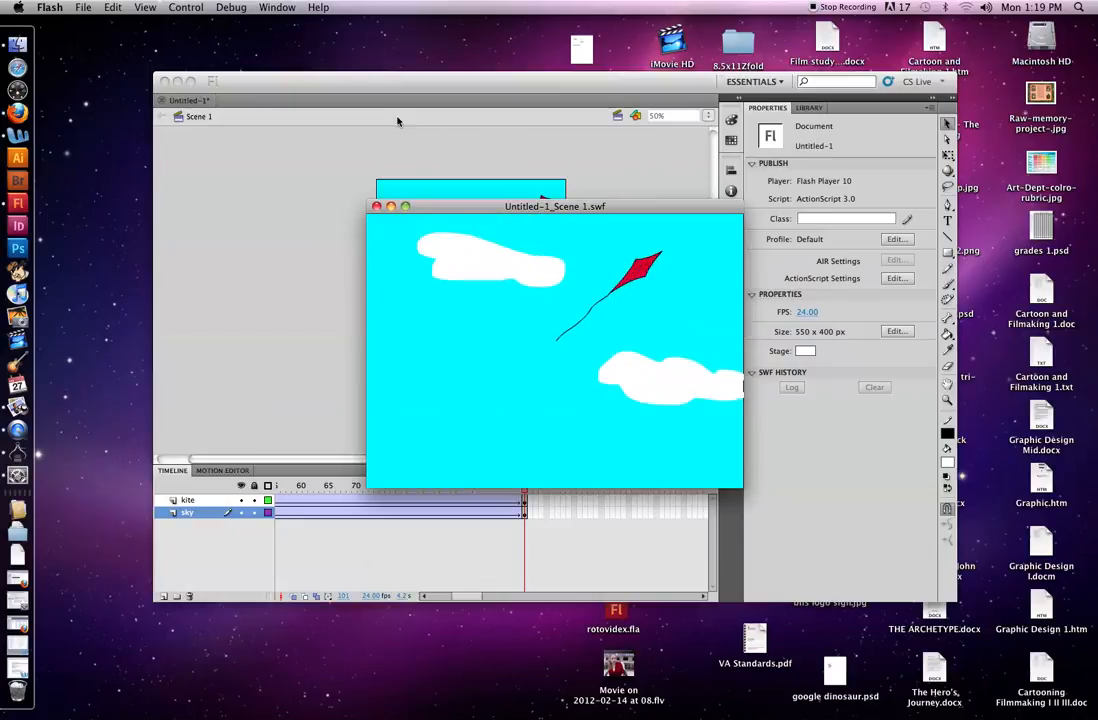
pyautogui.click(377, 207)
pyautogui.scroll(-2, 247, 287)
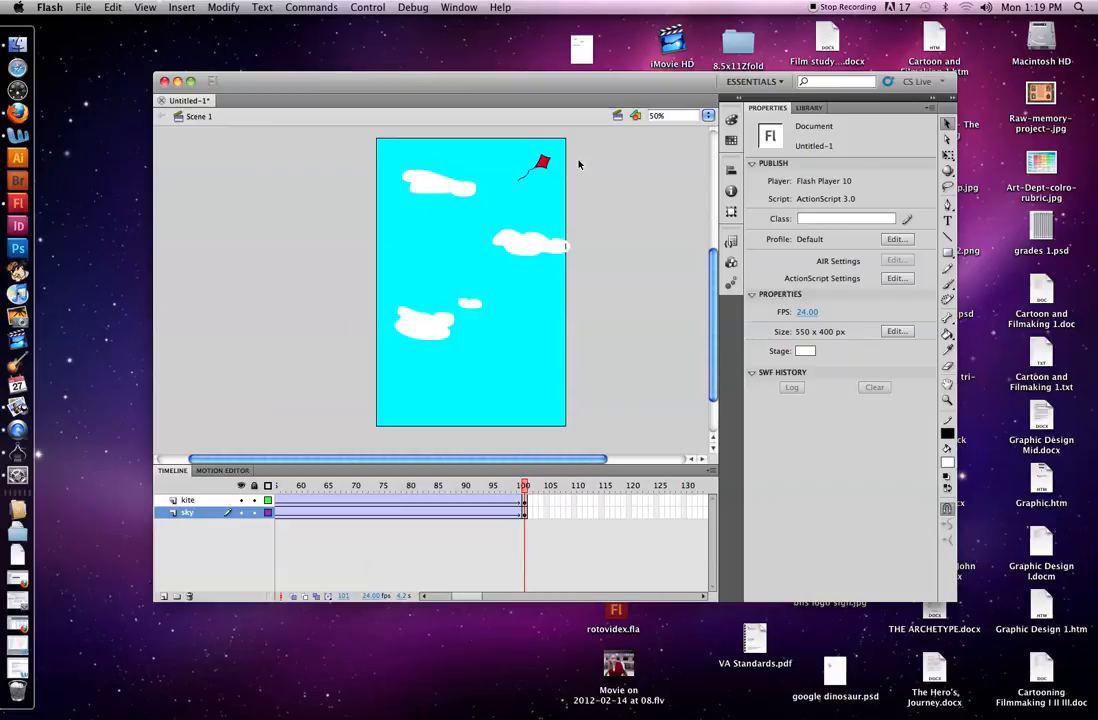
pyautogui.scroll(-4, 605, 274)
pyautogui.scroll(5, 614, 270)
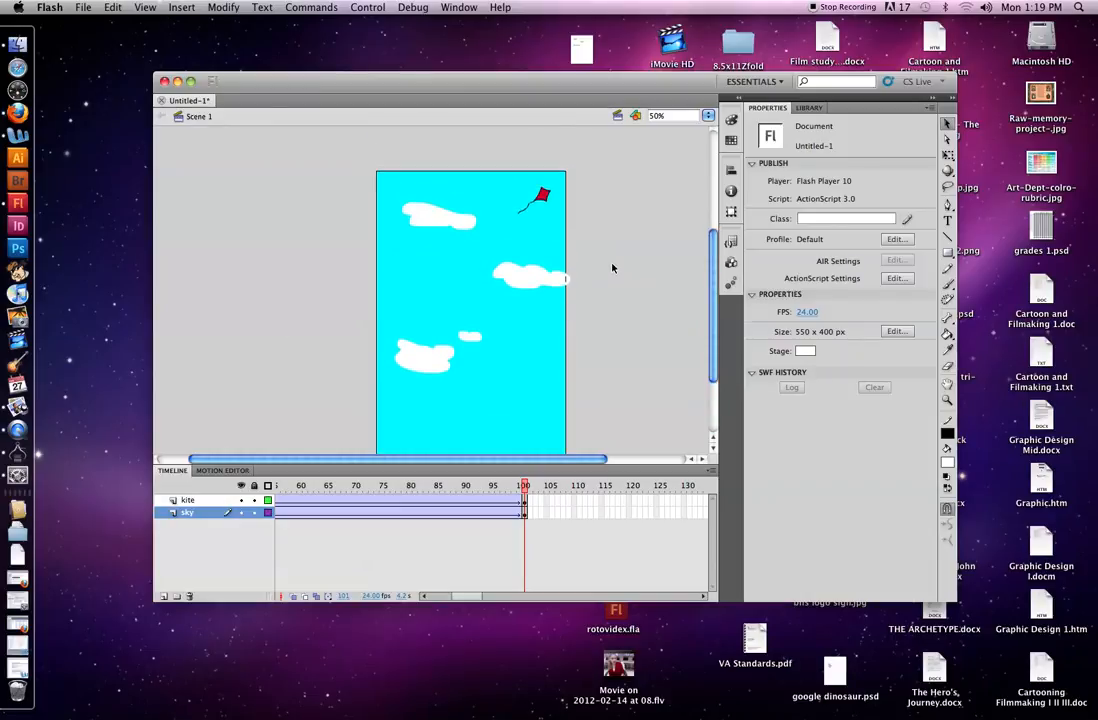
# Insert keyframes at frames 102 and 121 on the kite layer
pyautogui.moveTo(473, 596); pyautogui.dragTo(490, 600)
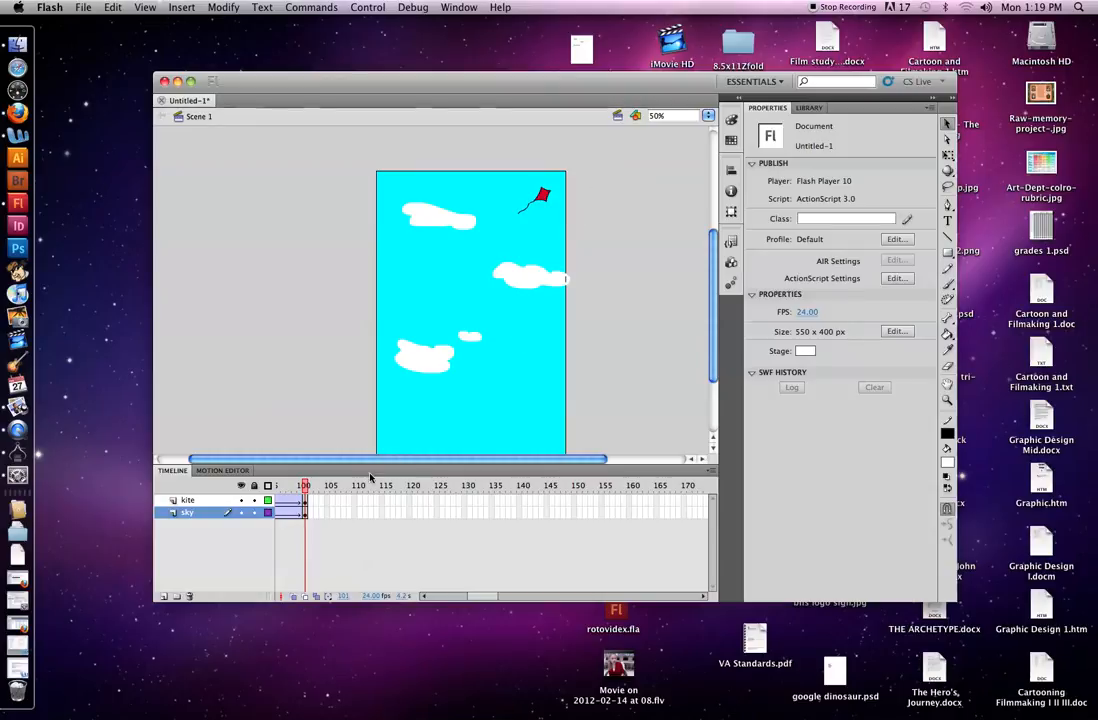
pyautogui.hscroll(5, 400, 505)
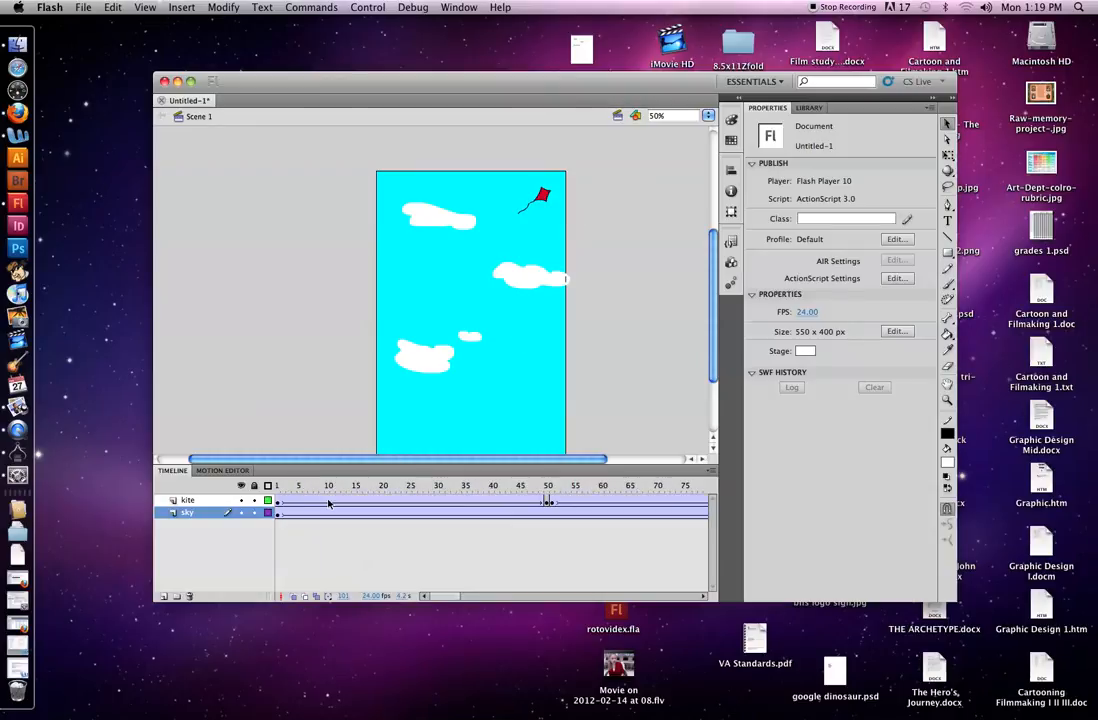
pyautogui.hscroll(-8, 345, 507)
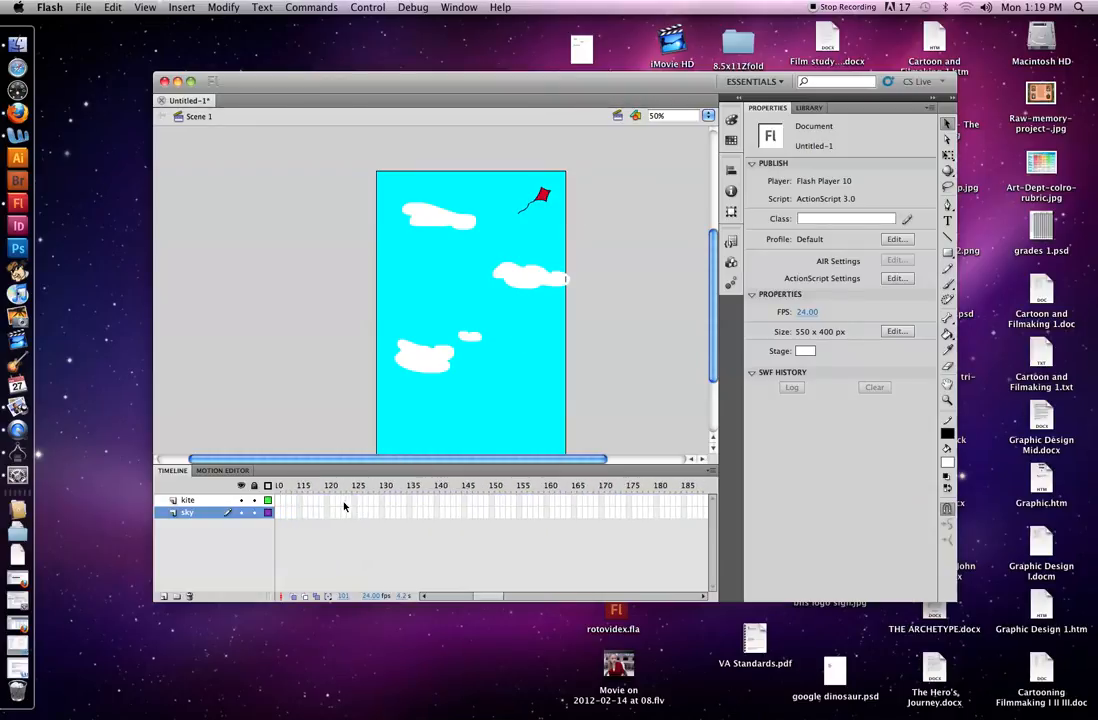
pyautogui.click(213, 501)
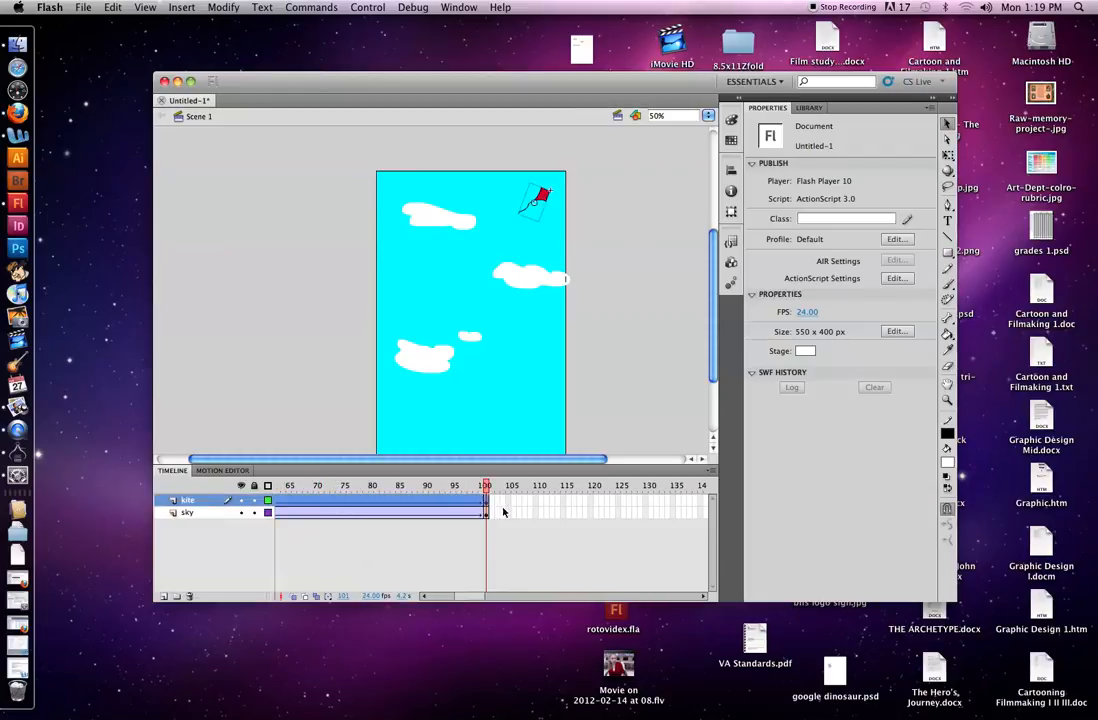
pyautogui.click(492, 504)
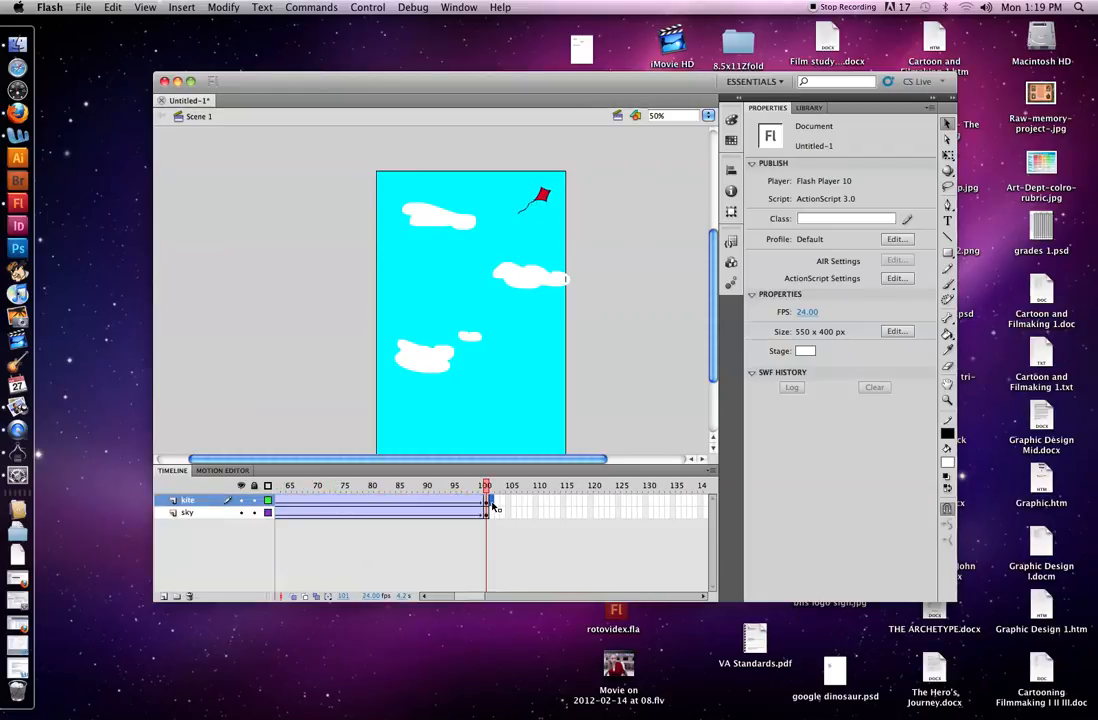
pyautogui.press('F6')
pyautogui.hscroll(10, 468, 594)
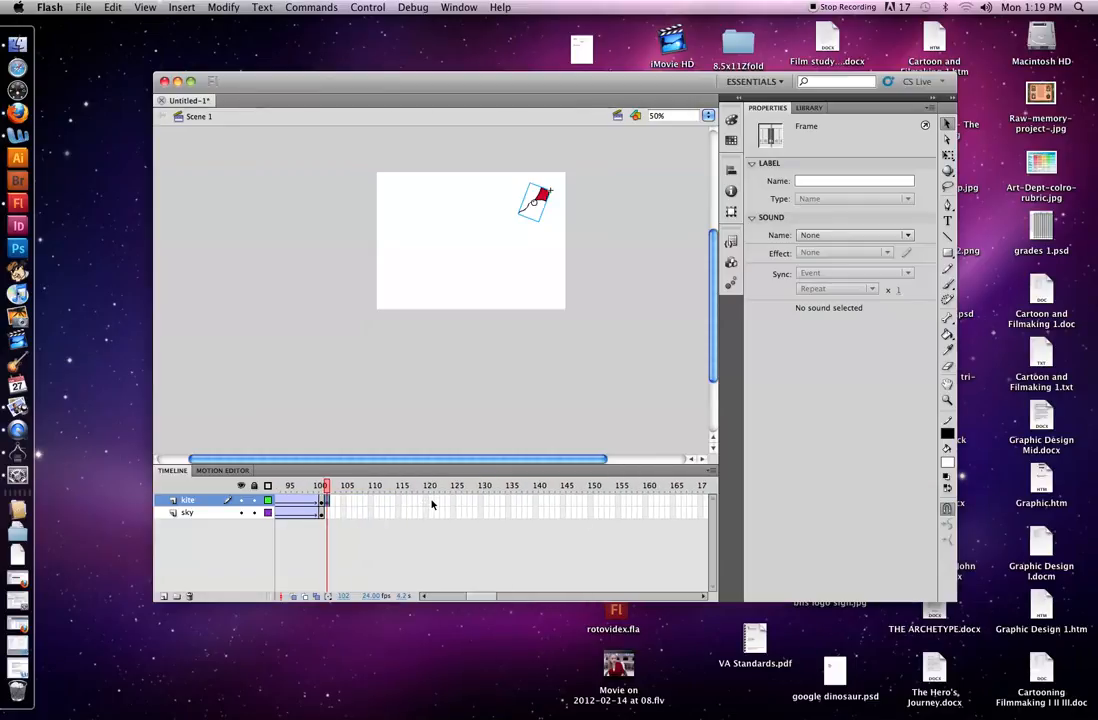
pyautogui.click(430, 500)
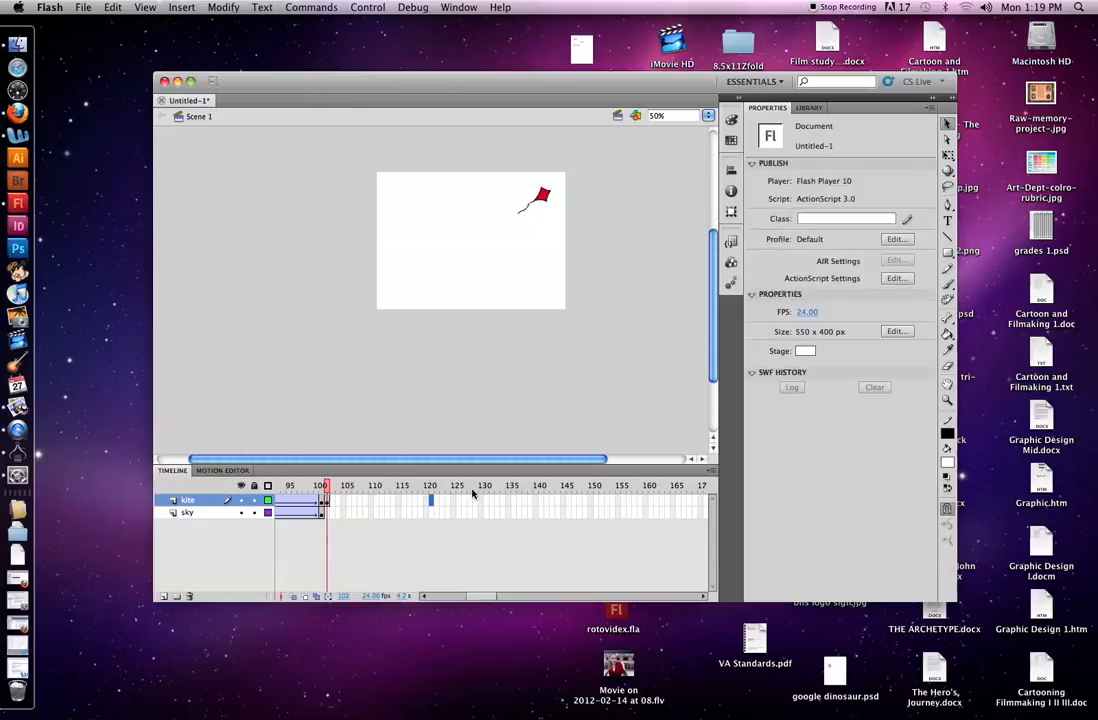
pyautogui.press('F6')
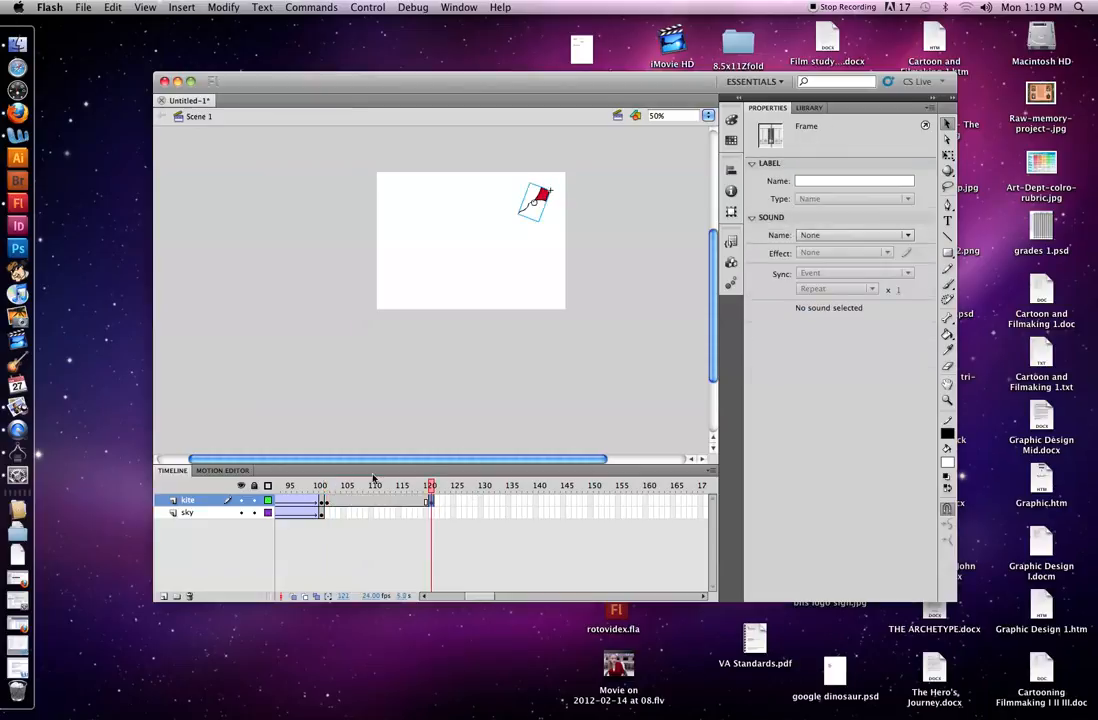
# Delete the kite from the keyframe at frame 121 of the kite layer
pyautogui.click(328, 504)
pyautogui.click(430, 503)
pyautogui.press('Delete')
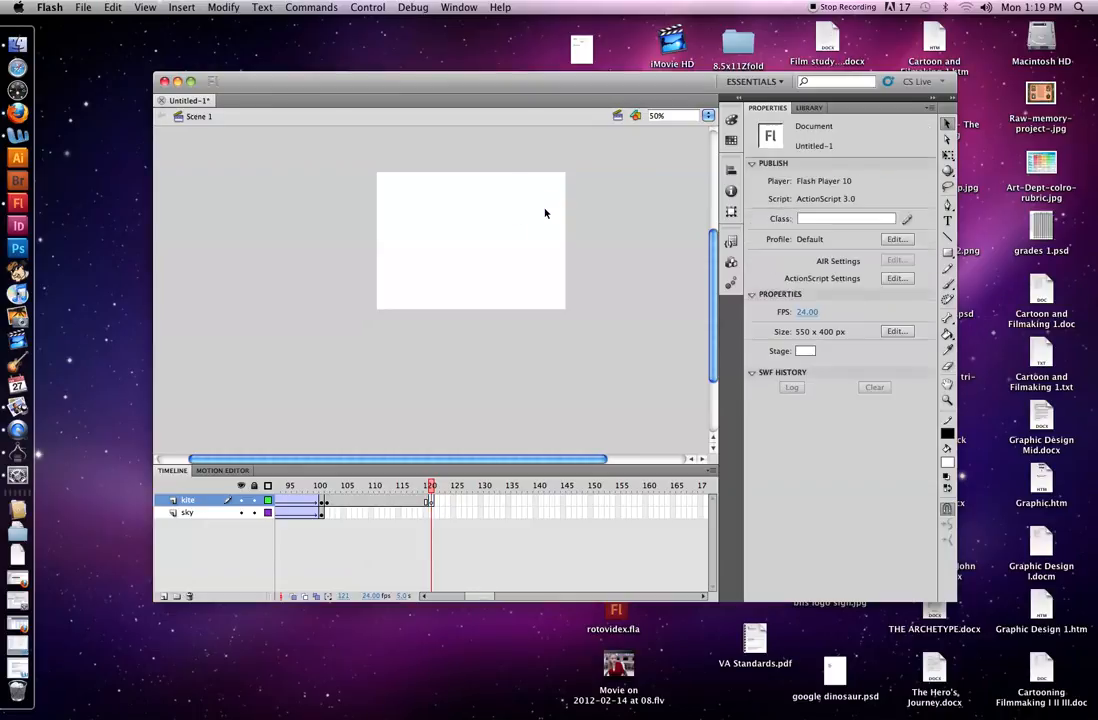
# Draw a dark purple circle about 43 px wide with the Oval tool near the stage's upper-right corner at frame 121 of the kite layer
pyautogui.click(947, 251)
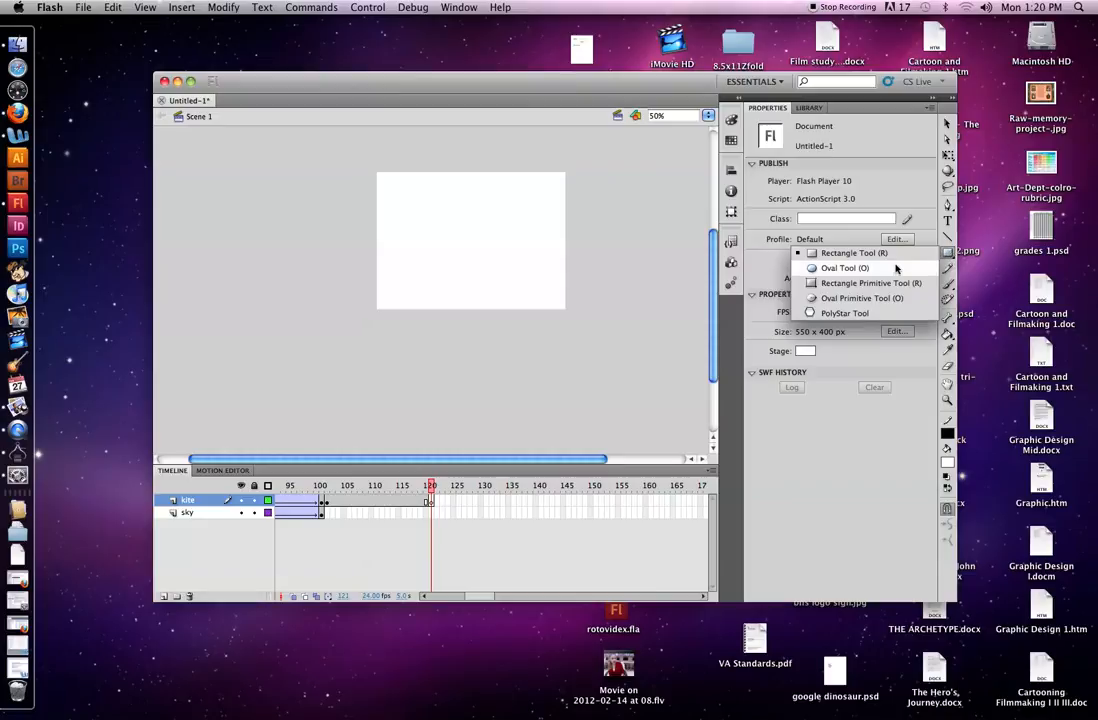
pyautogui.click(816, 265)
pyautogui.click(889, 181)
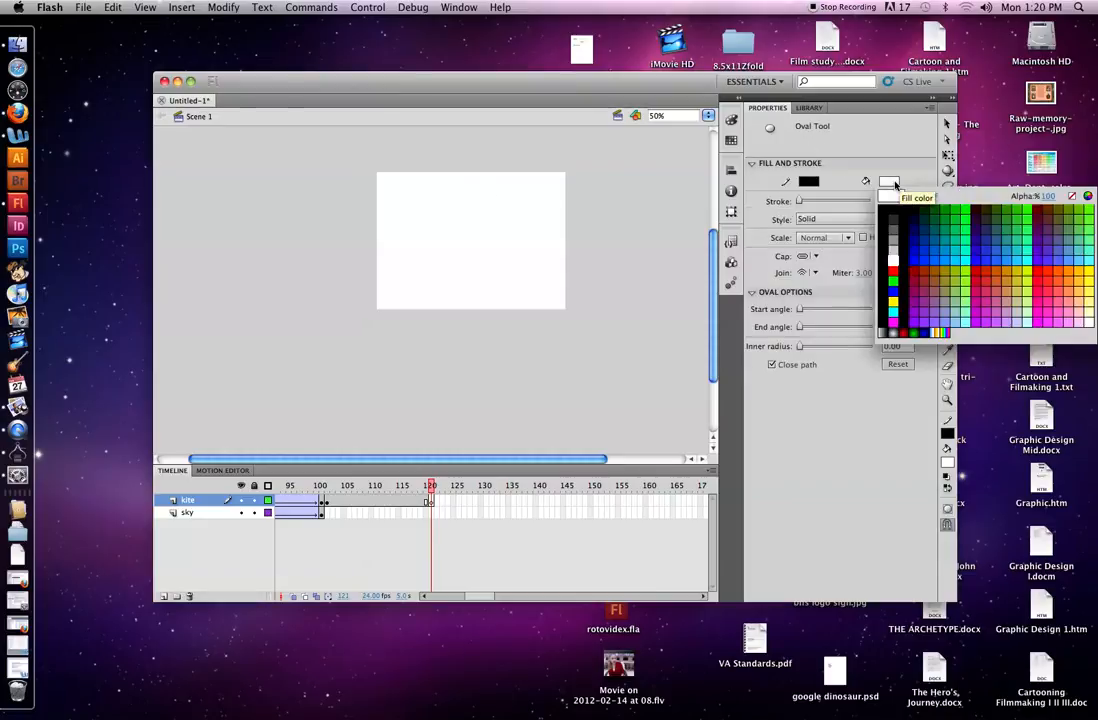
pyautogui.click(972, 228)
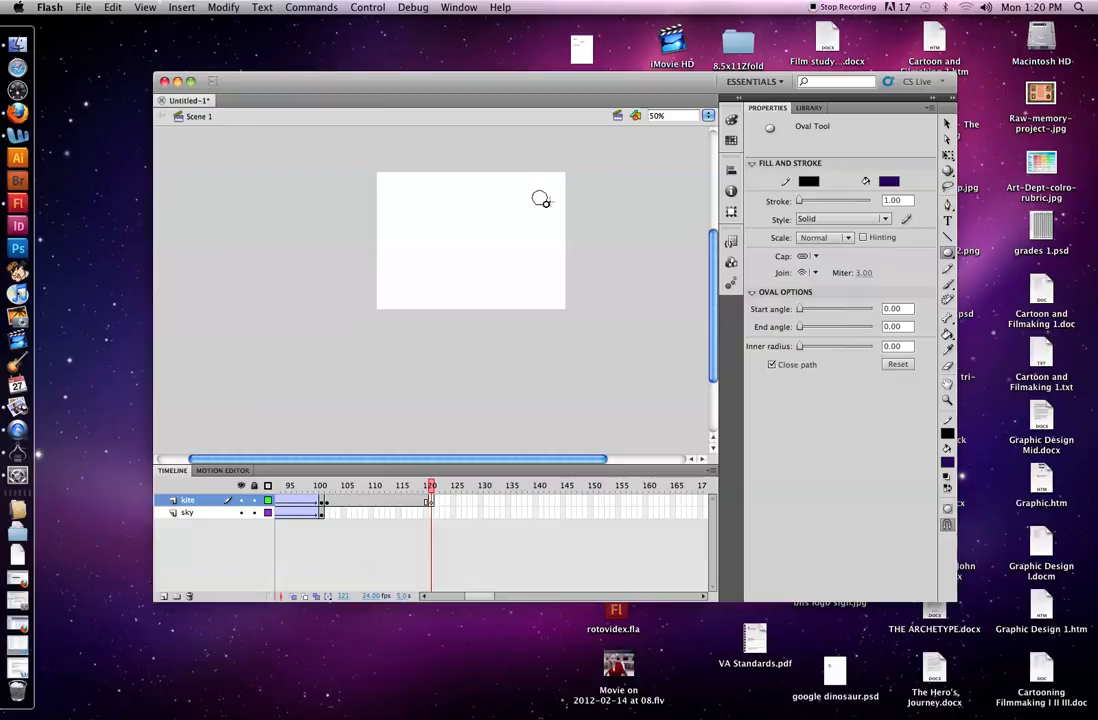
pyautogui.moveTo(532, 190); pyautogui.dragTo(546, 204)
# Break apart the kite symbol in the keyframe at frame 102 of the kite layer
pyautogui.rightClick(362, 505)
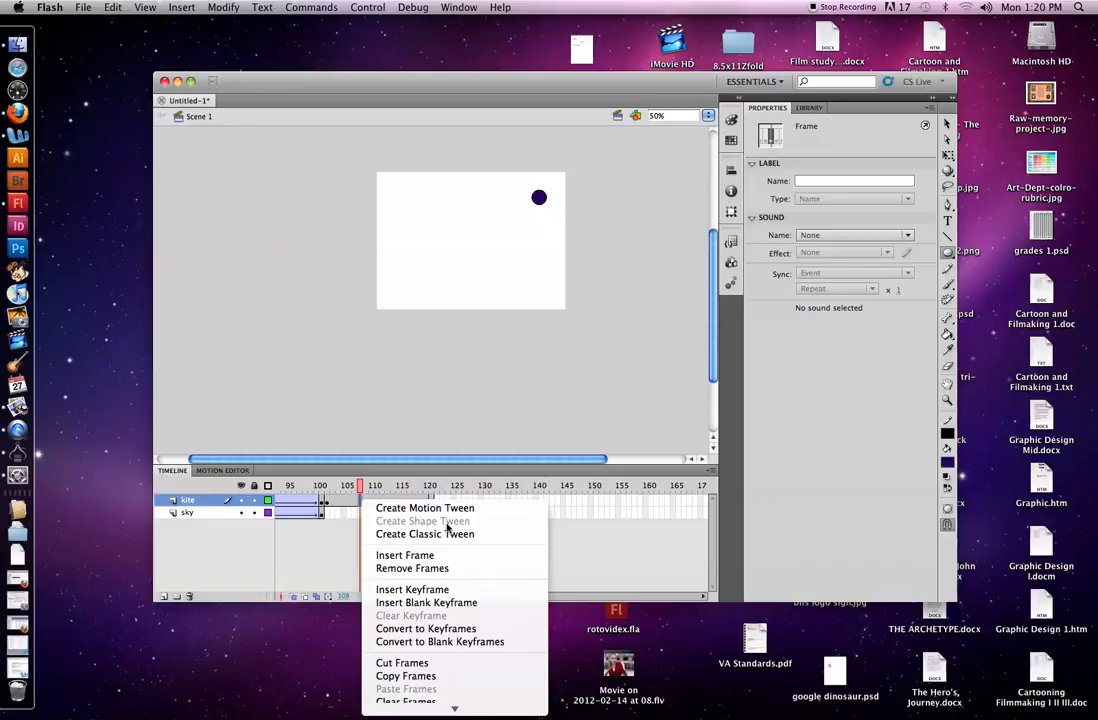
pyautogui.click(327, 501)
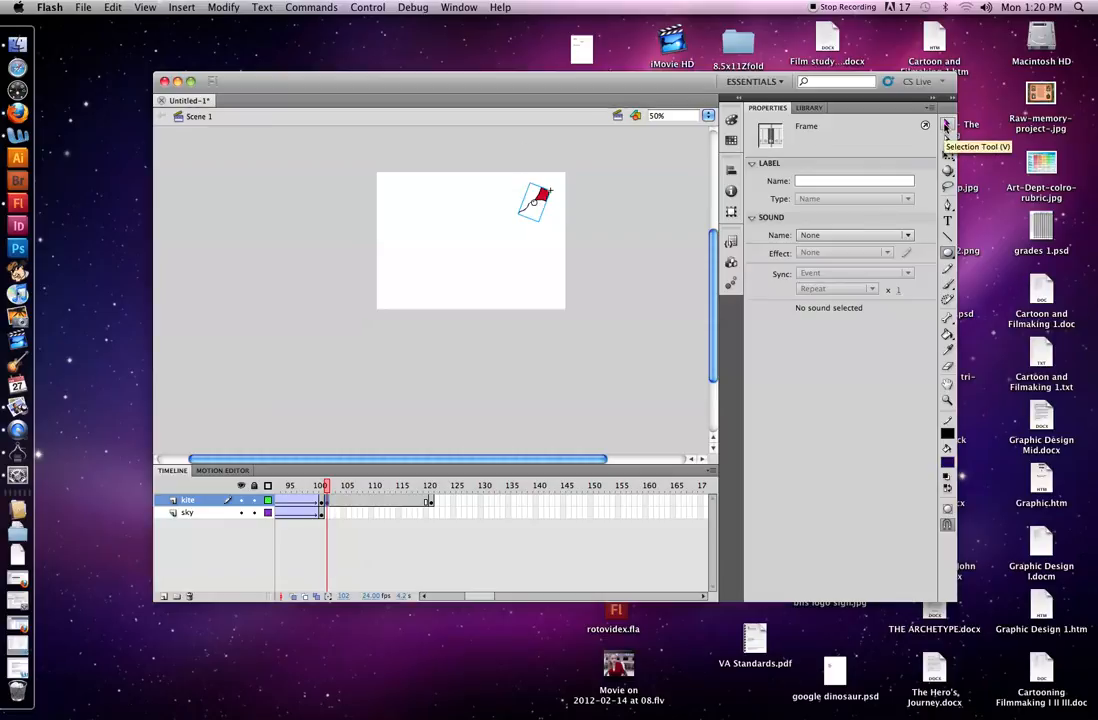
pyautogui.click(213, 8)
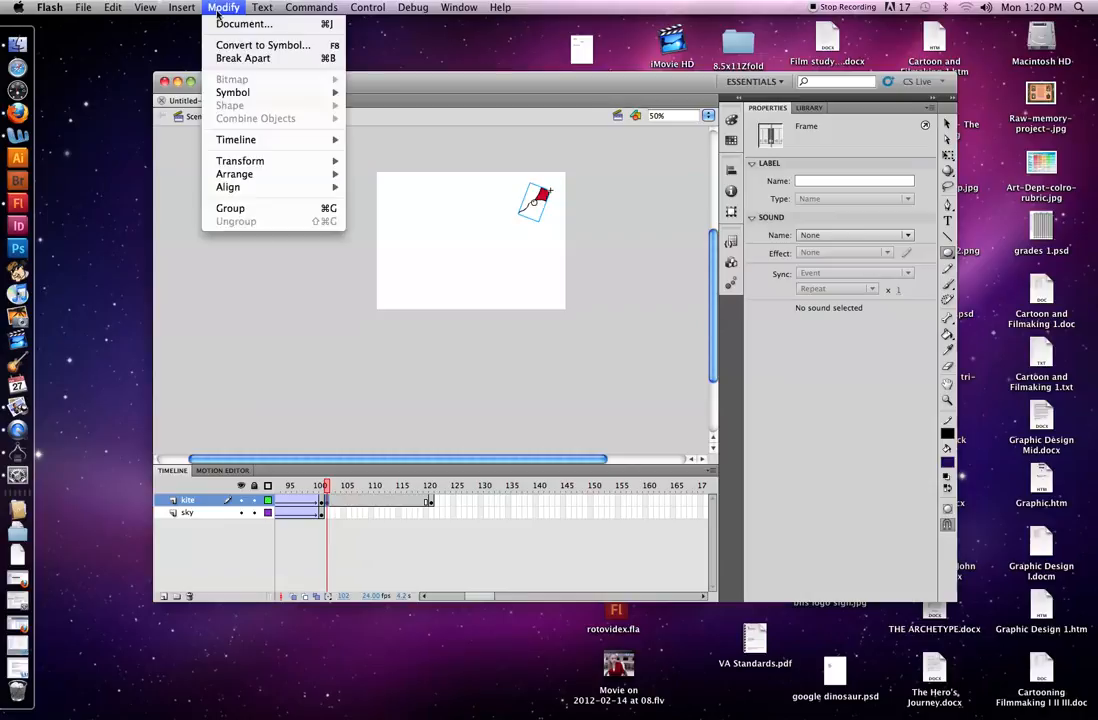
pyautogui.click(243, 58)
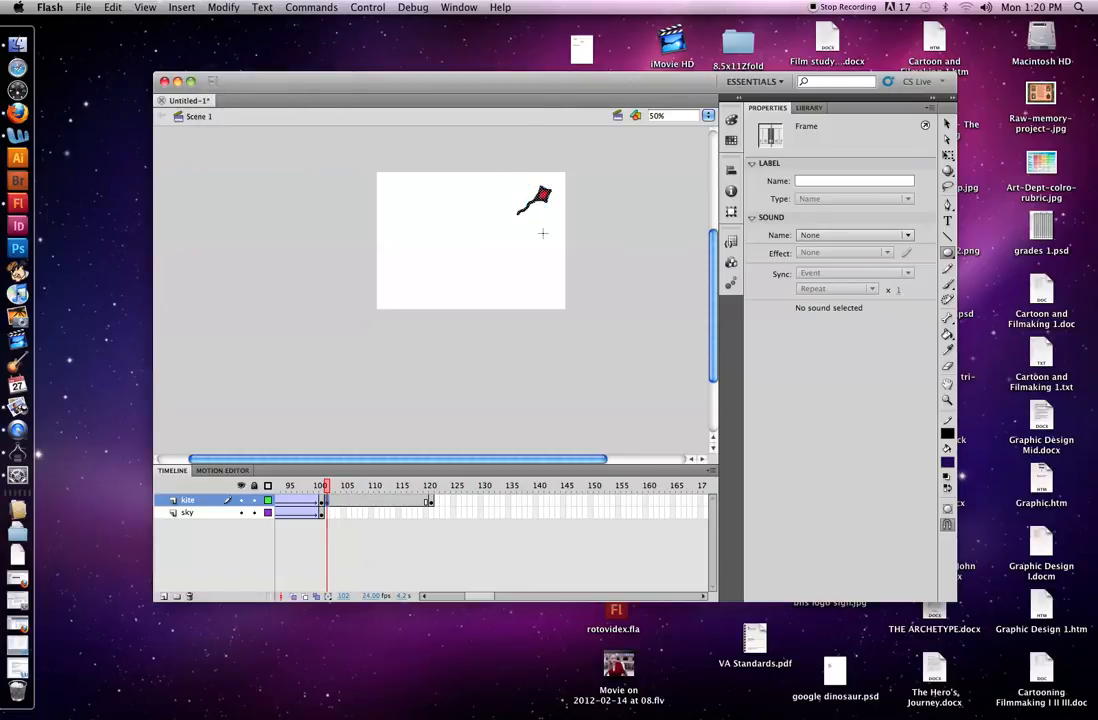
# Create a shape tween between frames 102 and 121 on the kite layer and scrub through the kite-to-circle morph
pyautogui.click(353, 503)
pyautogui.rightClick(361, 505)
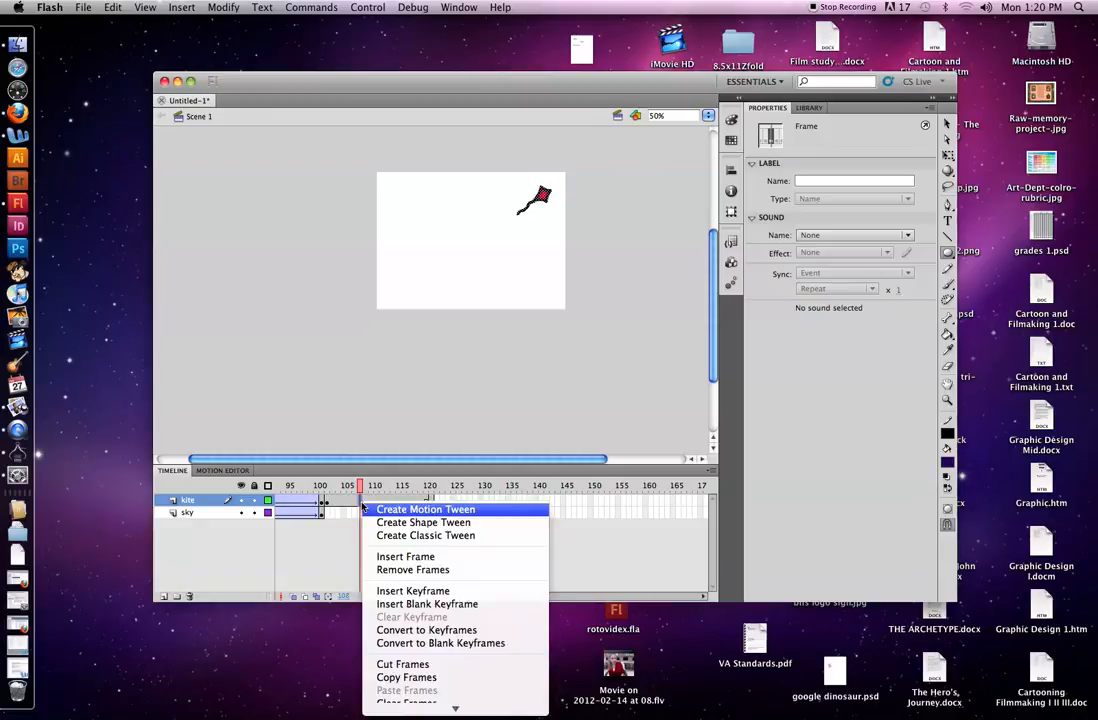
pyautogui.click(400, 522)
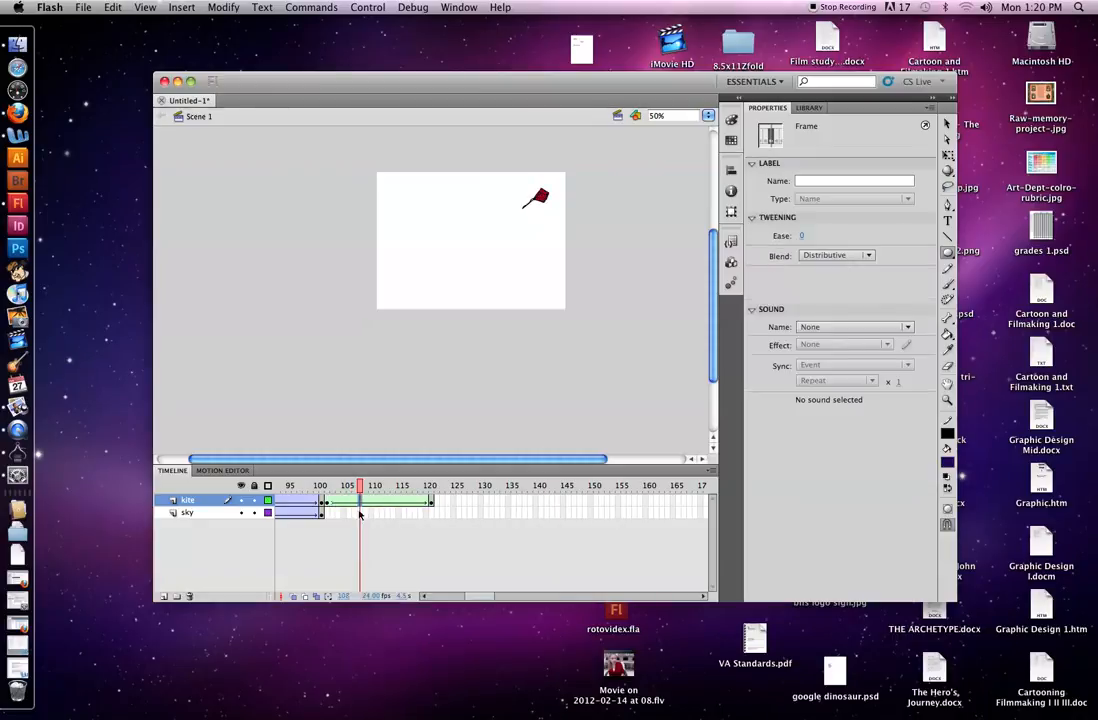
pyautogui.moveTo(360, 487); pyautogui.dragTo(443, 510)
pyautogui.hscroll(-10, 392, 505)
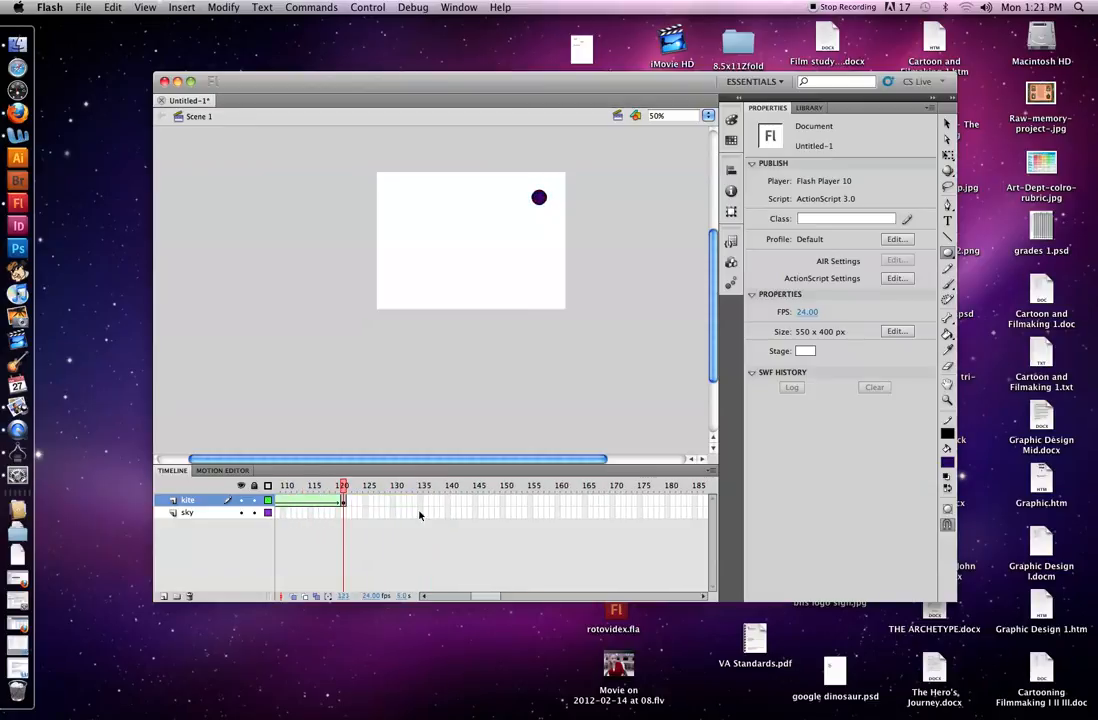
pyautogui.hscroll(4, 435, 519)
pyautogui.hscroll(8, 436, 519)
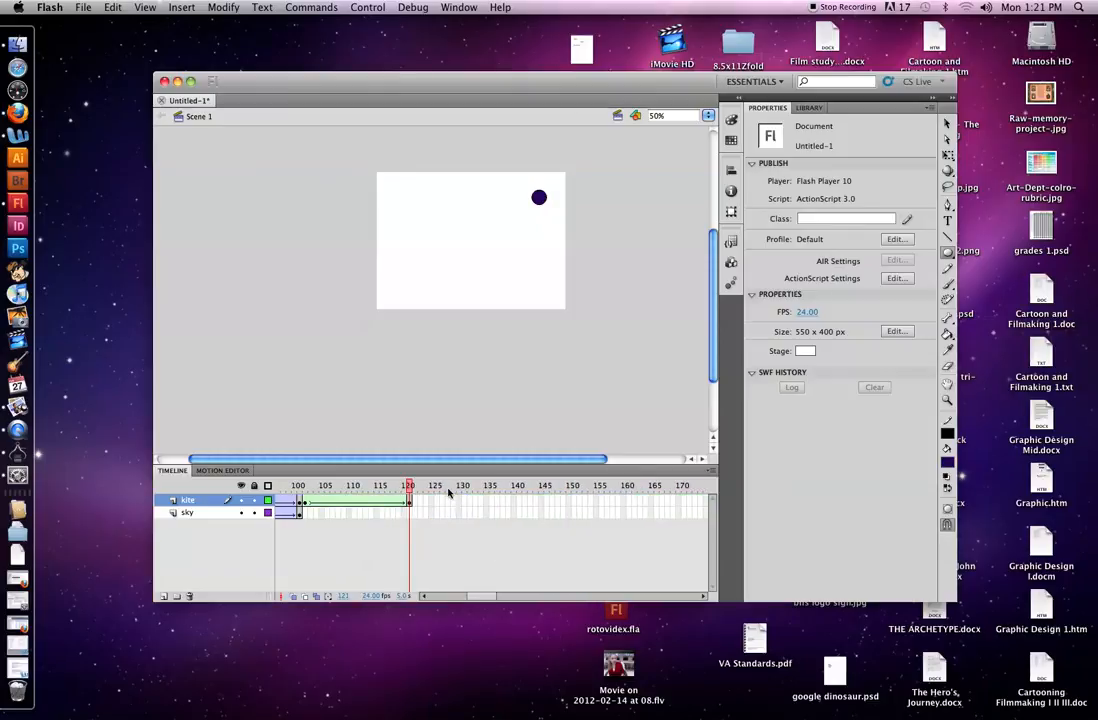
pyautogui.moveTo(408, 487)
pyautogui.mouseDown()
pyautogui.moveTo(304, 487)
pyautogui.moveTo(410, 488)
pyautogui.mouseUp()
# Insert frames within the sky layer's classic tween until its end keyframe reaches frame 121
pyautogui.moveTo(481, 598); pyautogui.dragTo(474, 598)
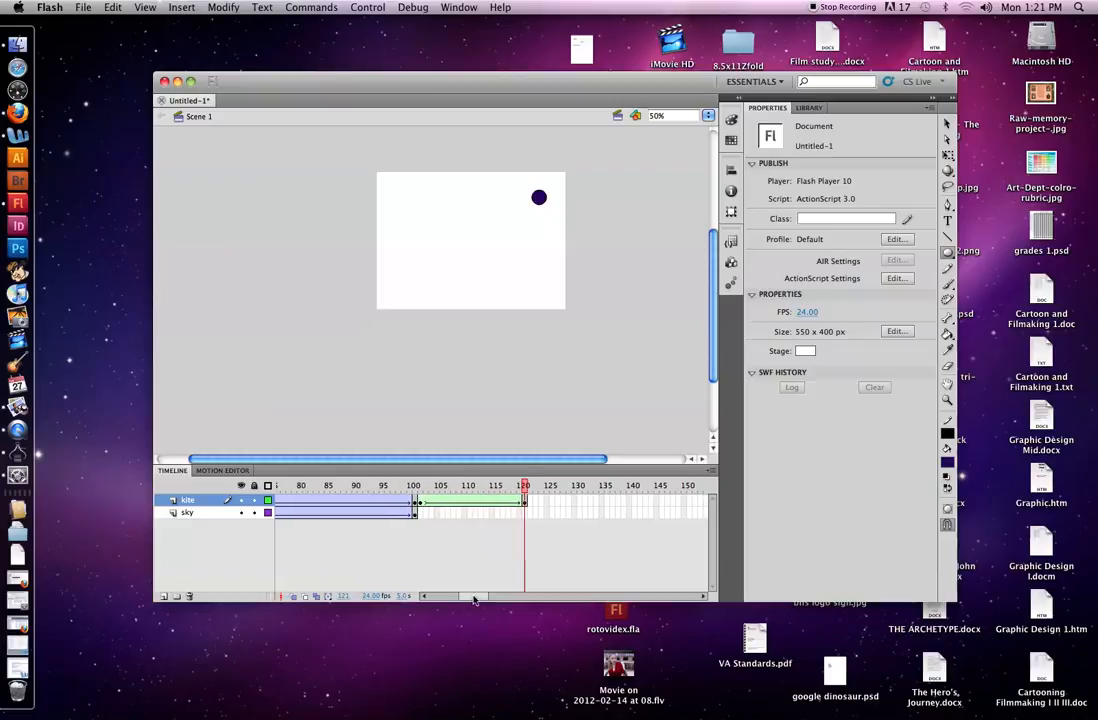
pyautogui.click(394, 513)
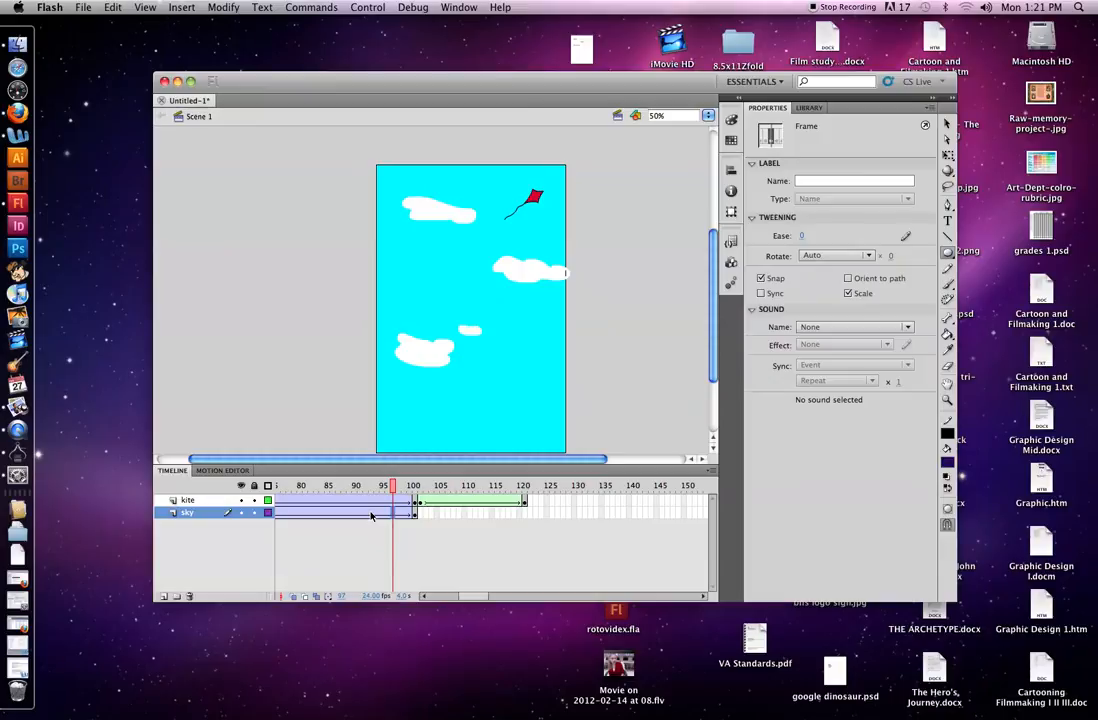
pyautogui.click(371, 513)
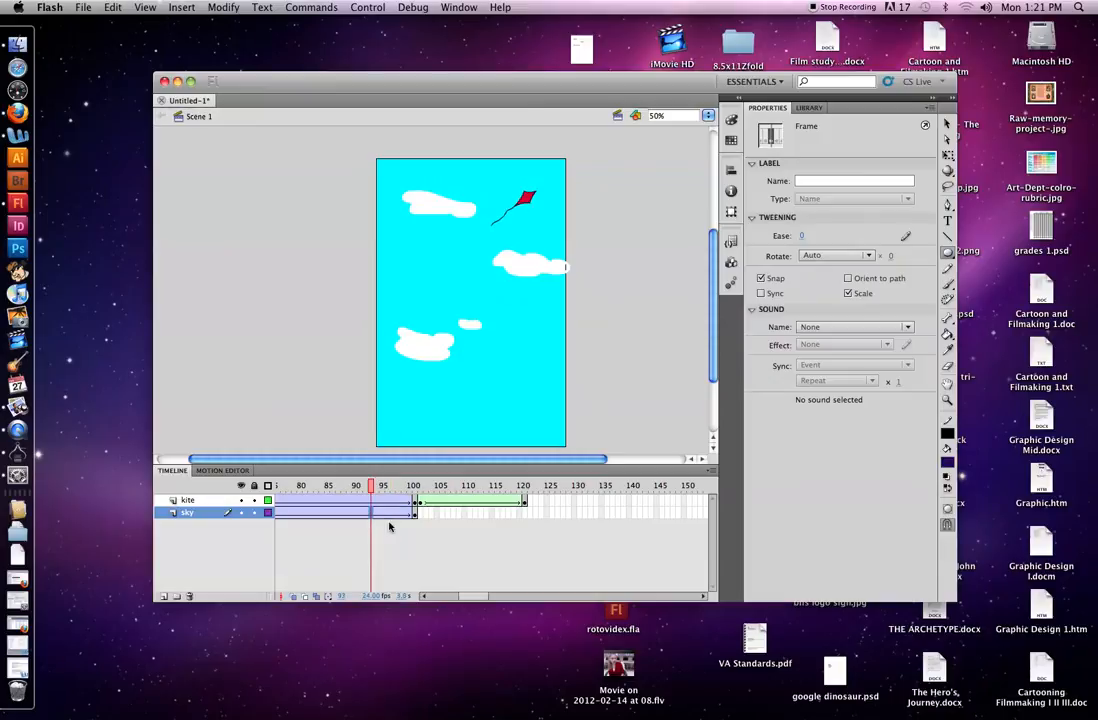
pyautogui.press('F5')
pyautogui.press('F5')
pyautogui.press('F5')
pyautogui.press('F5')
pyautogui.press('F5')
pyautogui.press('F5')
pyautogui.press('F5')
pyautogui.press('F5')
pyautogui.press('F5')
pyautogui.press('F5')
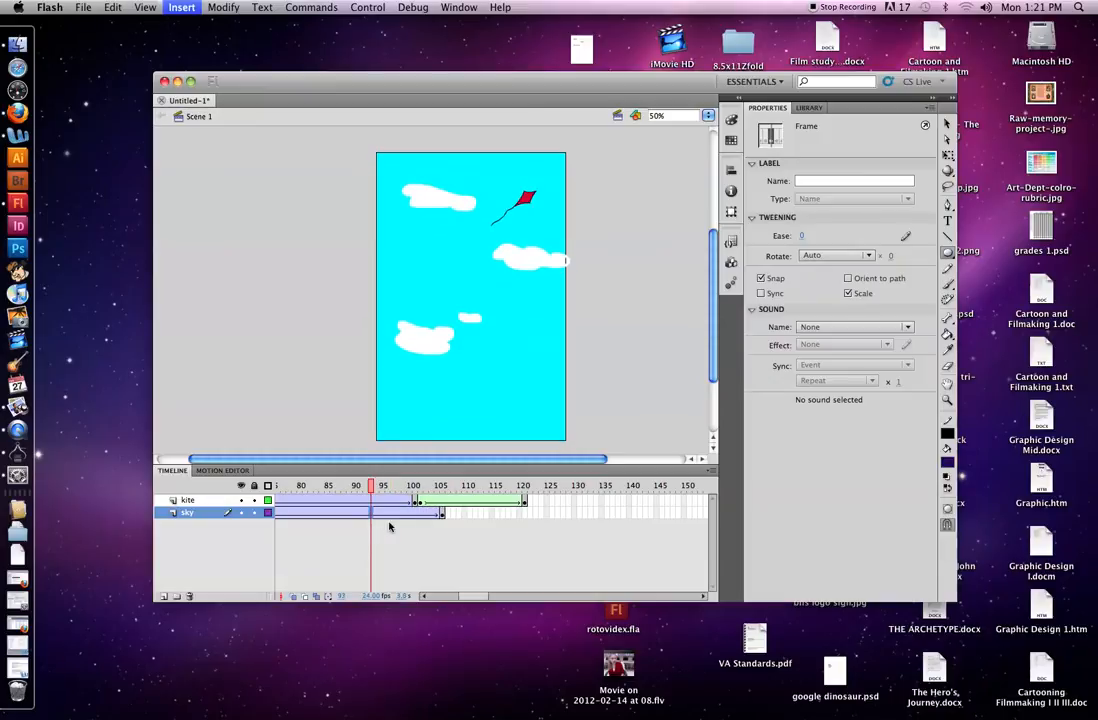
pyautogui.press('F5')
pyautogui.press('F5')
pyautogui.press('F5')
pyautogui.press('F5')
pyautogui.press('F5')
pyautogui.press('F5')
pyautogui.press('F5')
pyautogui.press('F5')
pyautogui.press('F5')
pyautogui.press('F5')
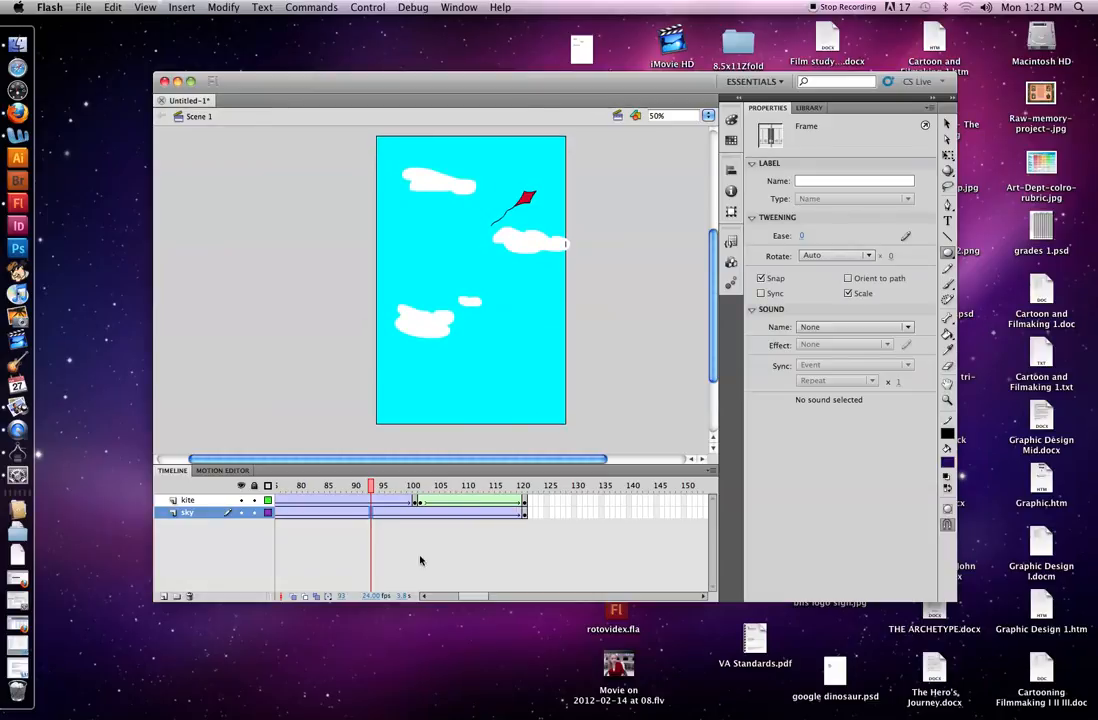
# Insert keyframes at frames 122 and 140 on the kite layer
pyautogui.moveTo(477, 598); pyautogui.dragTo(490, 598)
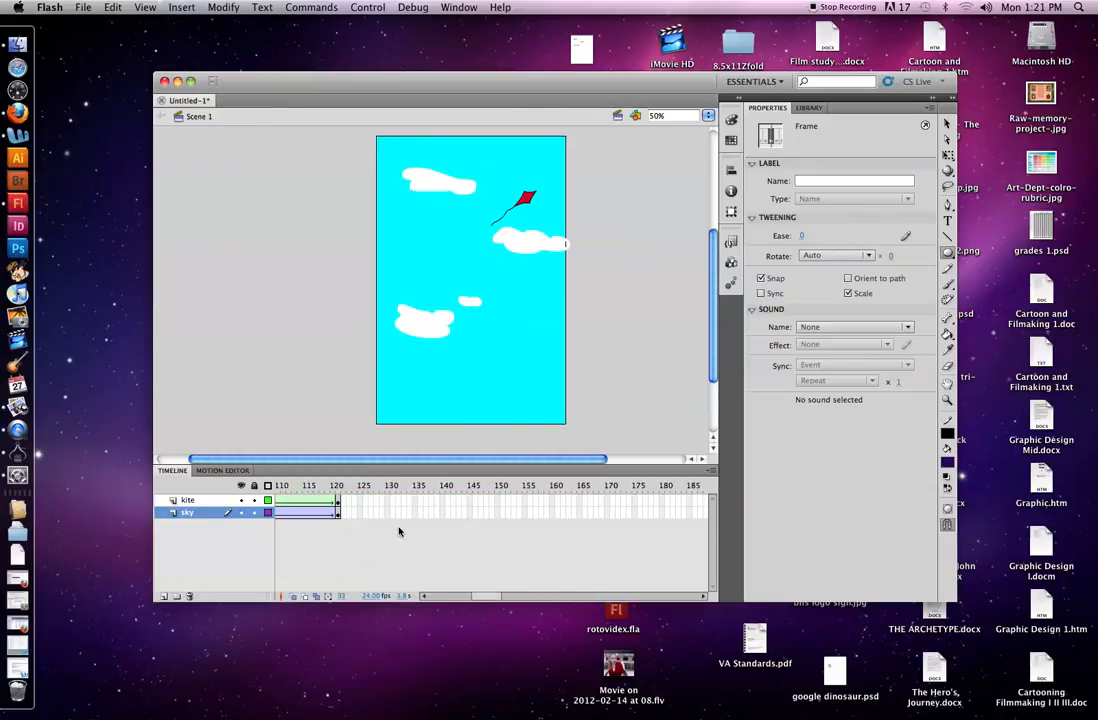
pyautogui.click(341, 501)
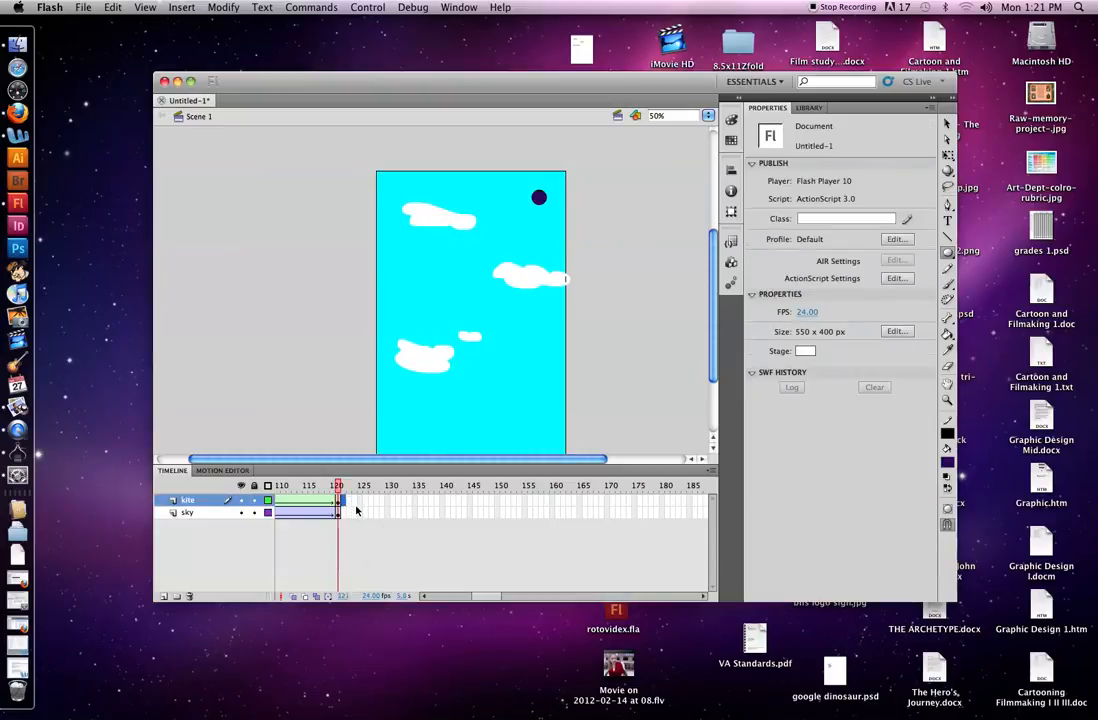
pyautogui.press('F6')
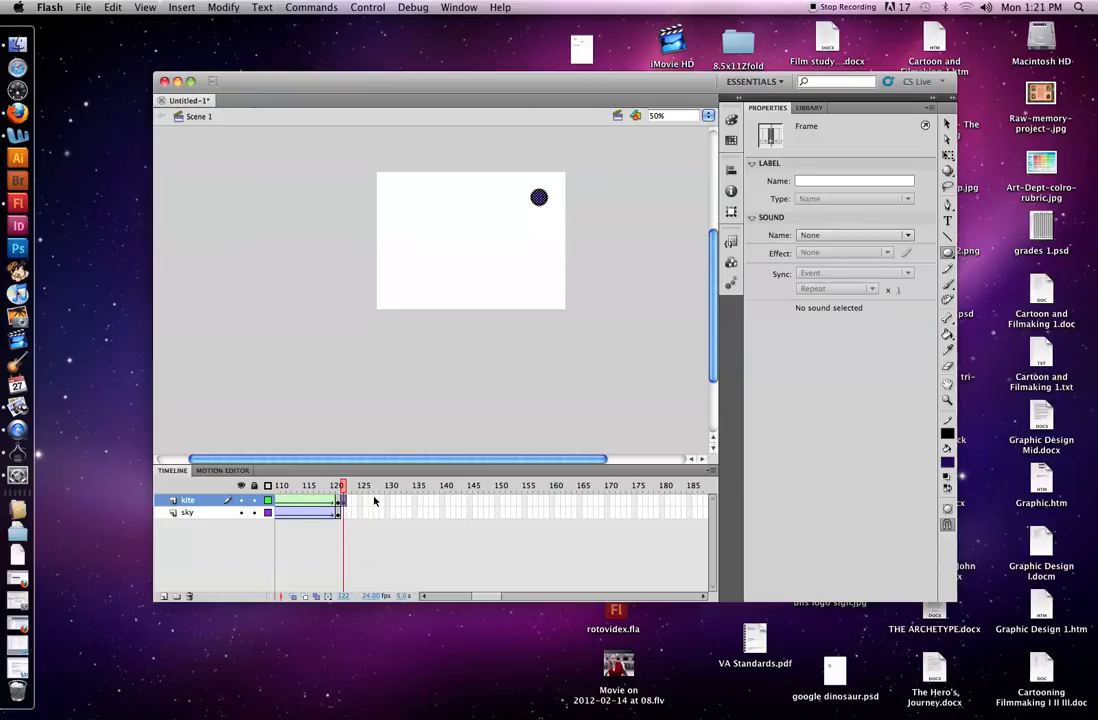
pyautogui.click(443, 500)
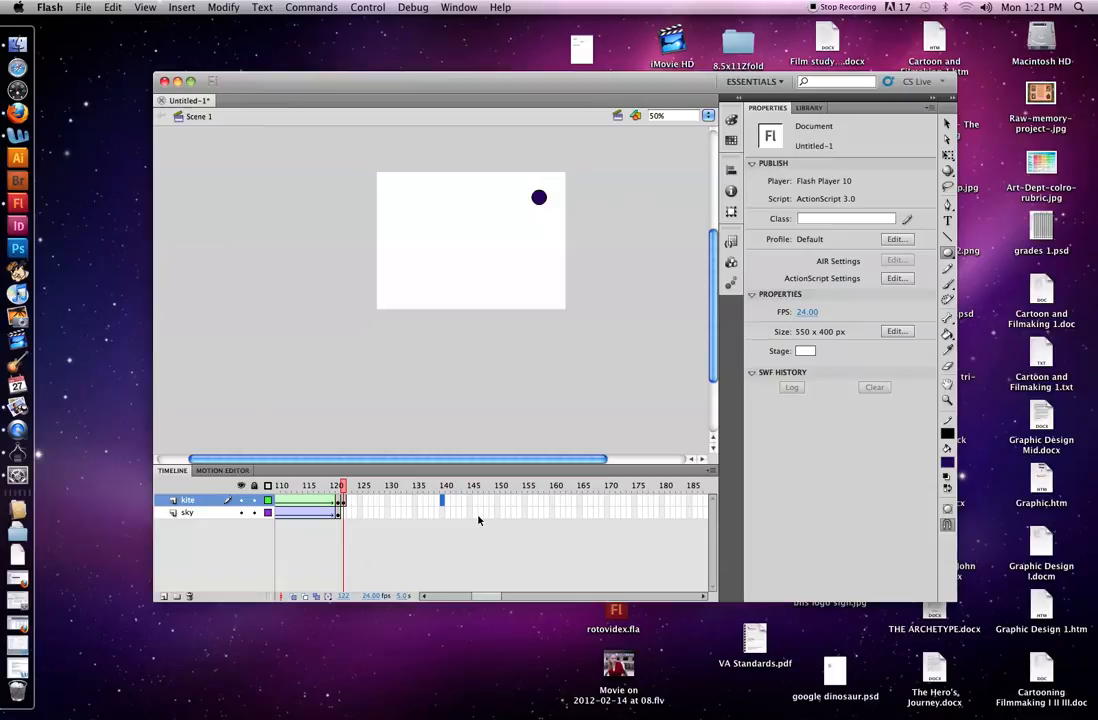
pyautogui.press('F6')
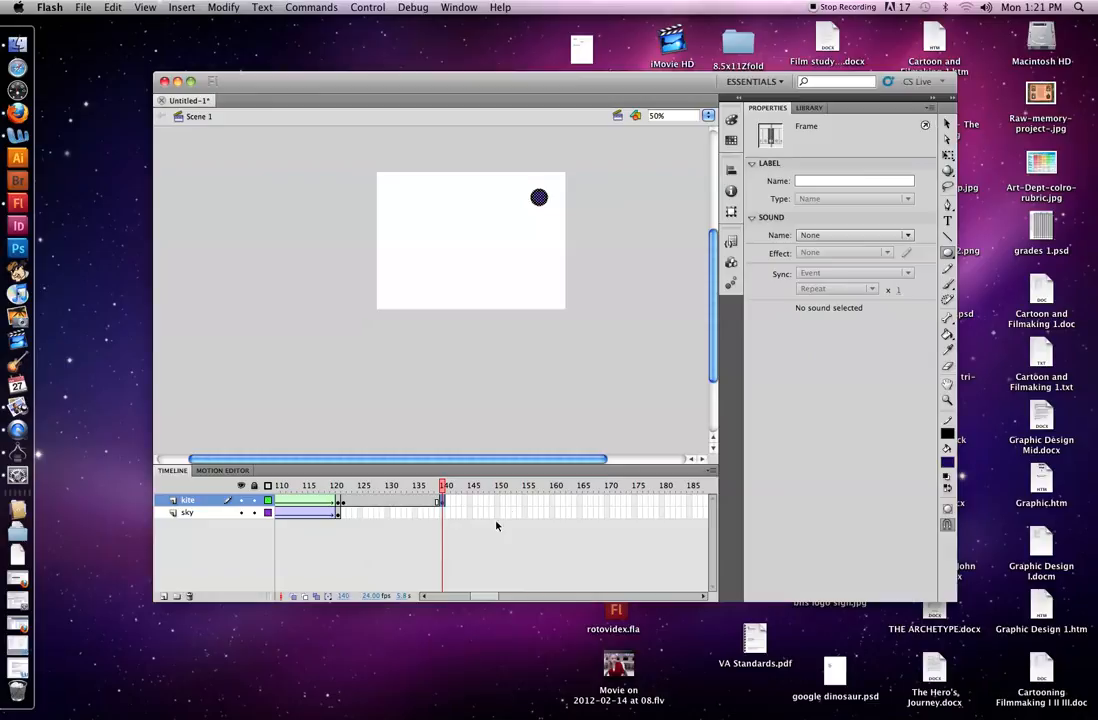
# Move the circle at frame 140 straight down below the stage to about Y 432, and classic-tween it from frame 122
pyautogui.click(946, 124)
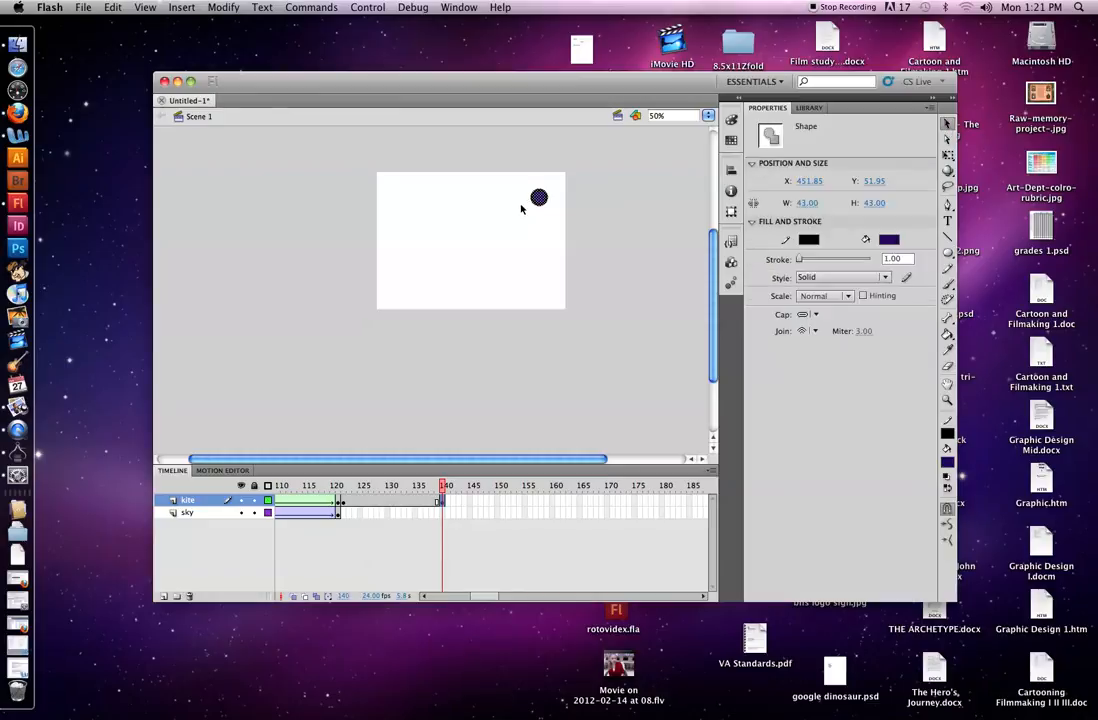
pyautogui.moveTo(537, 199); pyautogui.dragTo(537, 331)
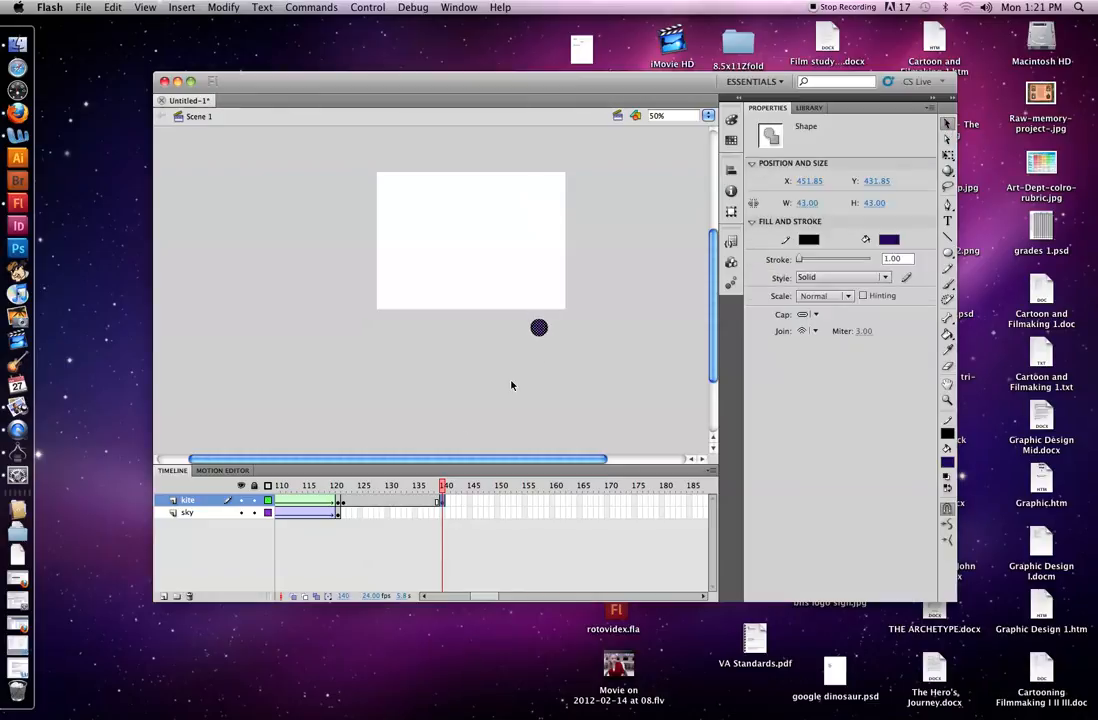
pyautogui.click(399, 504)
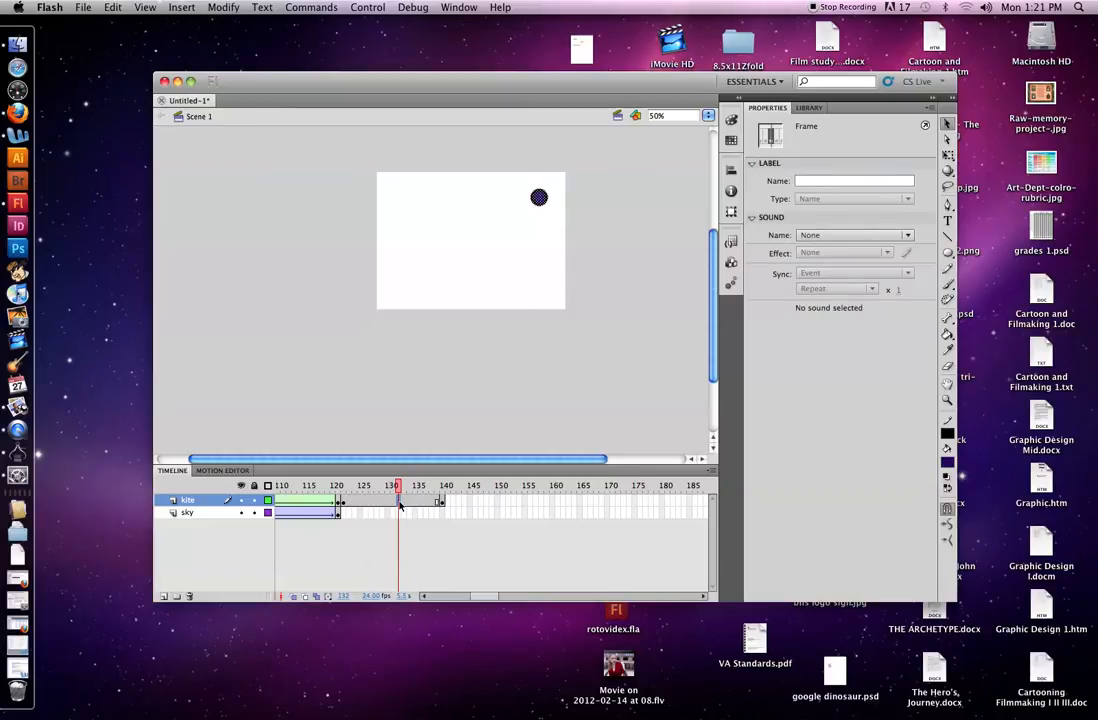
pyautogui.rightClick(399, 505)
pyautogui.click(425, 536)
pyautogui.moveTo(397, 487); pyautogui.dragTo(445, 492)
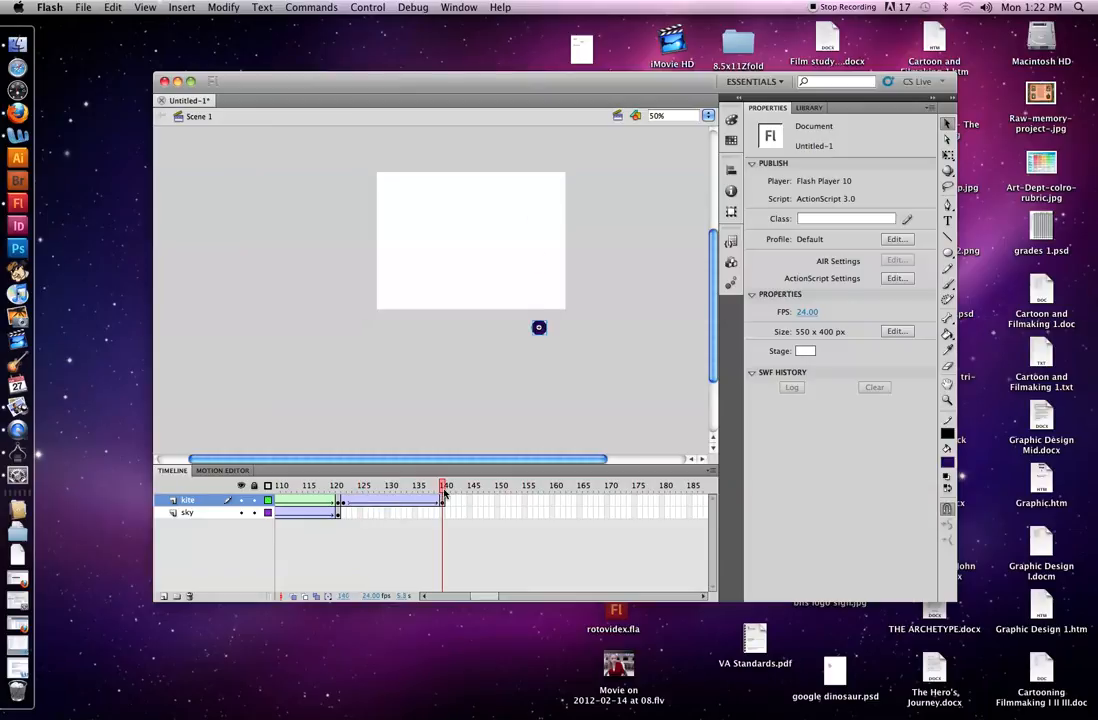
# Insert keyframes at frames 122 and 140 on the sky layer
pyautogui.click(341, 513)
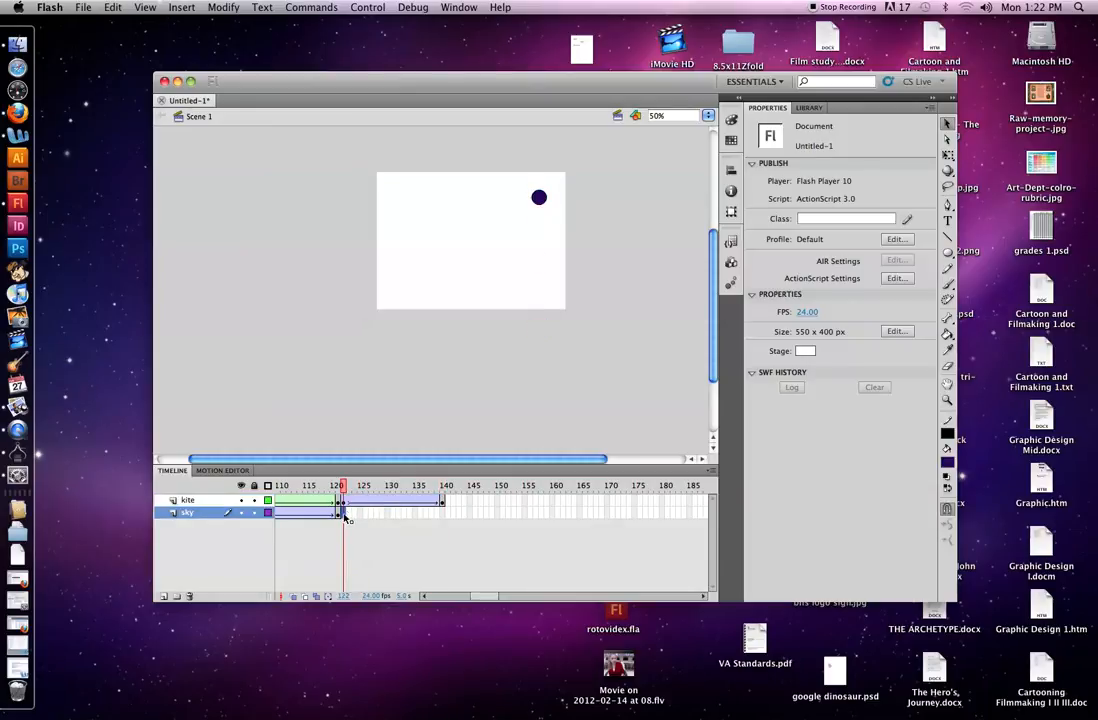
pyautogui.click(347, 515)
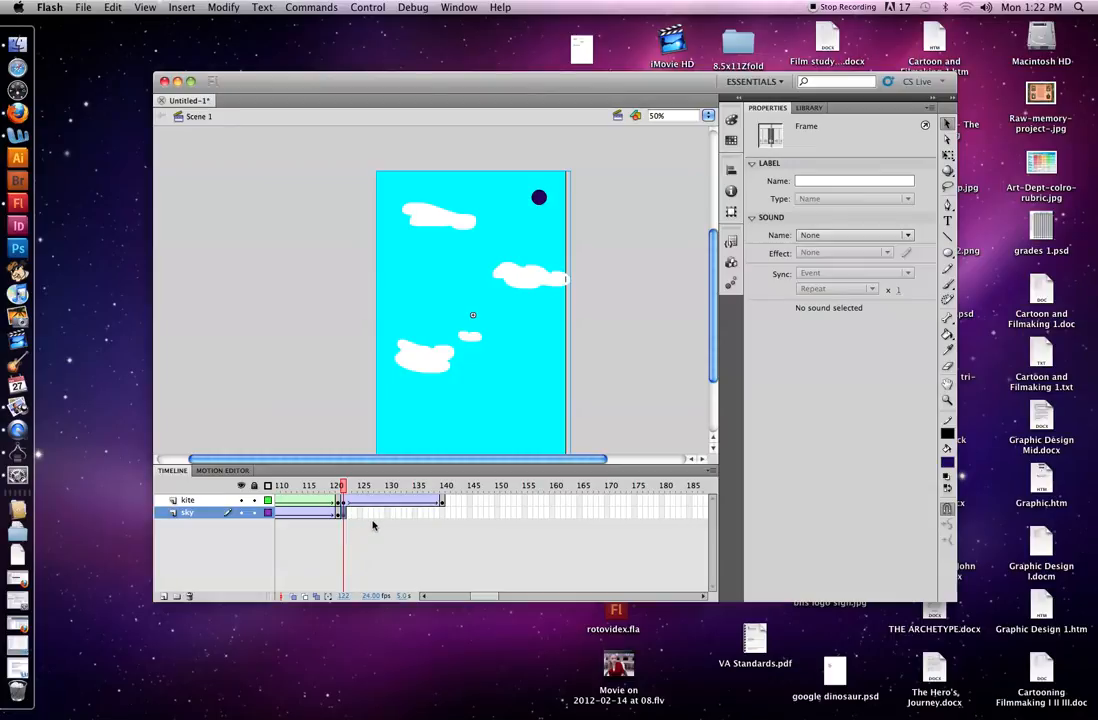
pyautogui.click(442, 514)
pyautogui.press('F5')
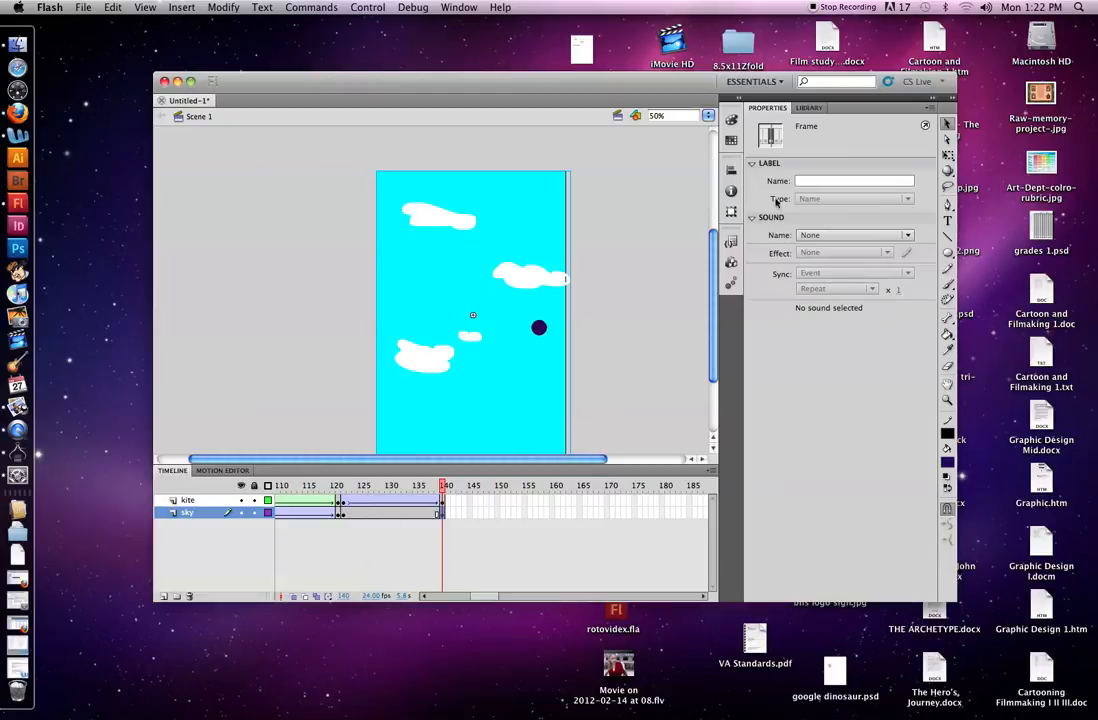
# Move the sky at frame 140 up to about Y -18, and create a classic tween from frame 122 on the sky layer
pyautogui.moveTo(505, 364); pyautogui.dragTo(514, 218)
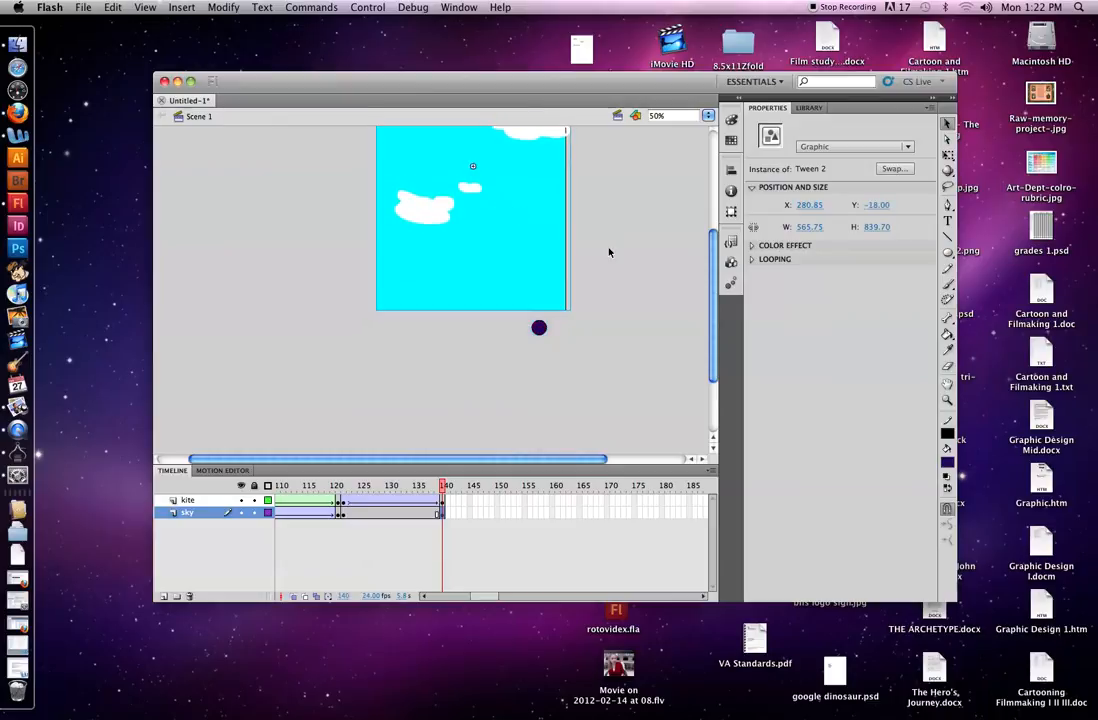
pyautogui.click(624, 275)
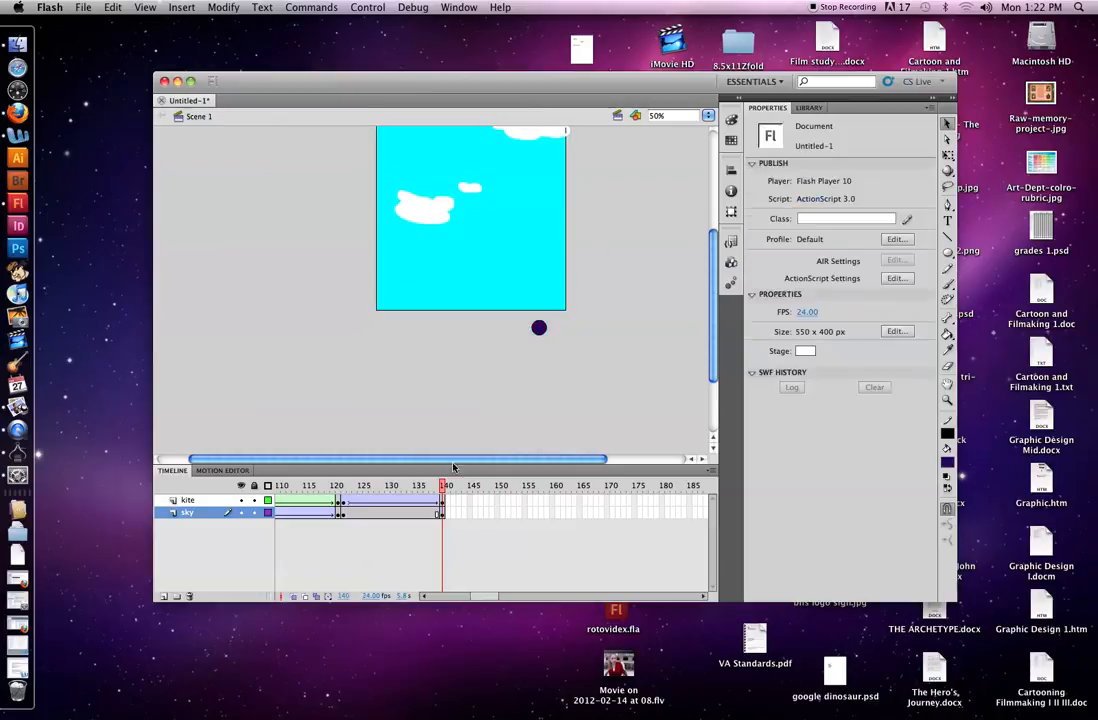
pyautogui.click(368, 516)
pyautogui.rightClick(368, 516)
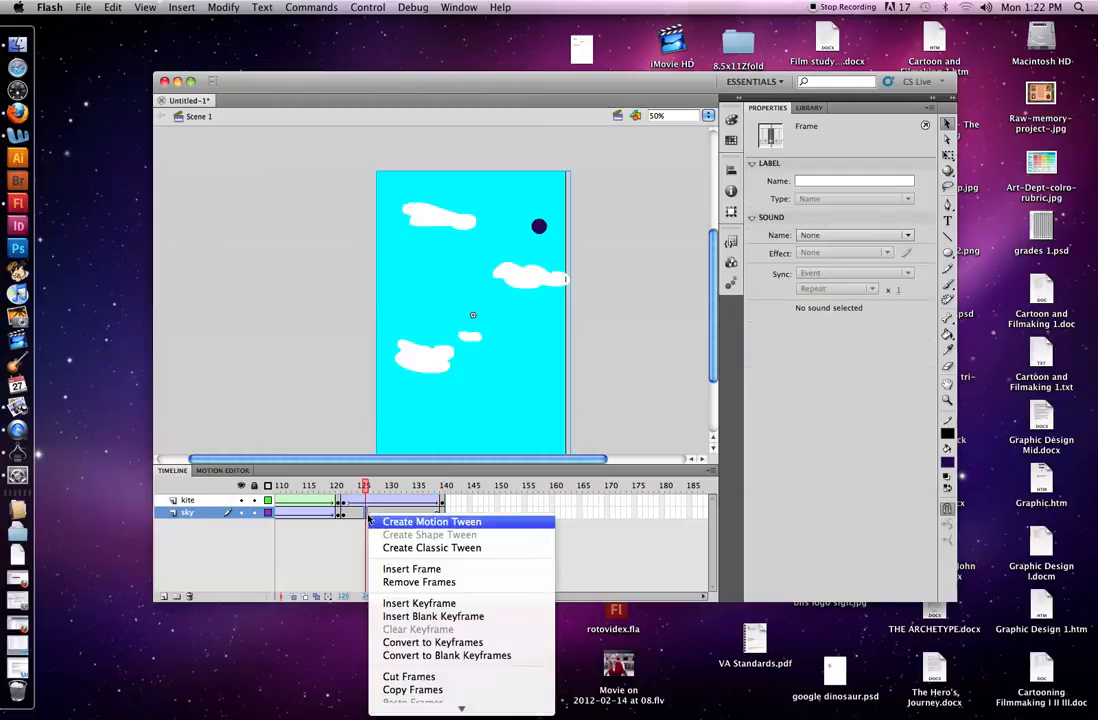
pyautogui.click(396, 548)
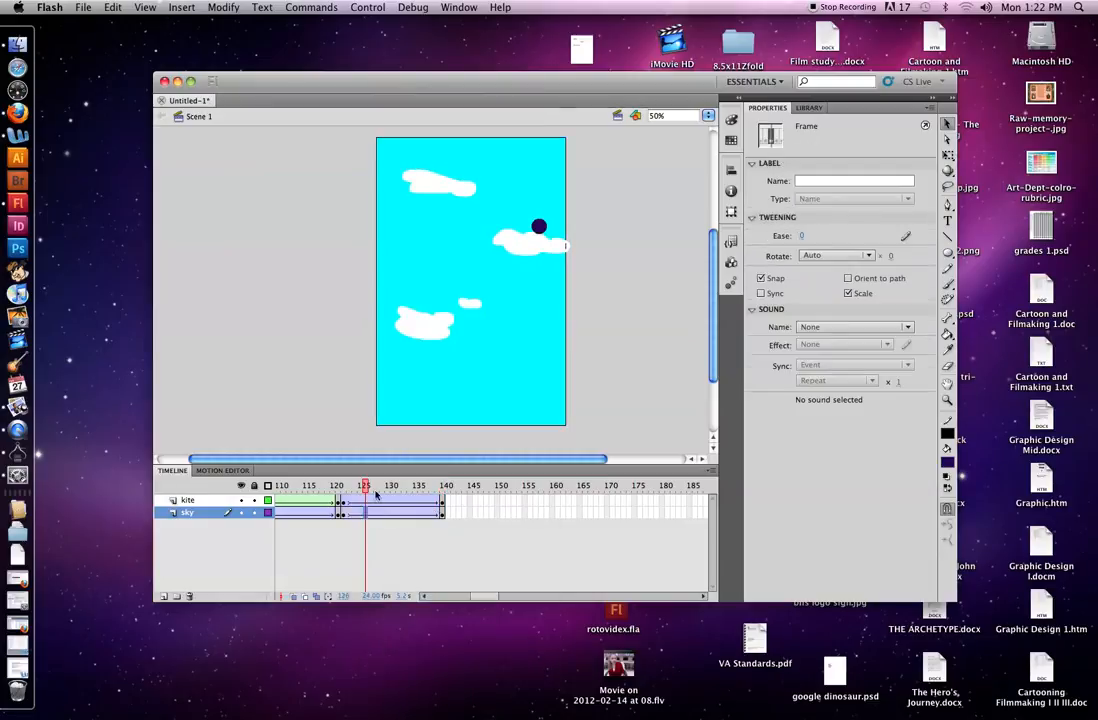
# Scrub back through the timeline and test the scene to preview the full kite and sky animation
pyautogui.moveTo(365, 487); pyautogui.dragTo(177, 450)
pyautogui.click(446, 7)
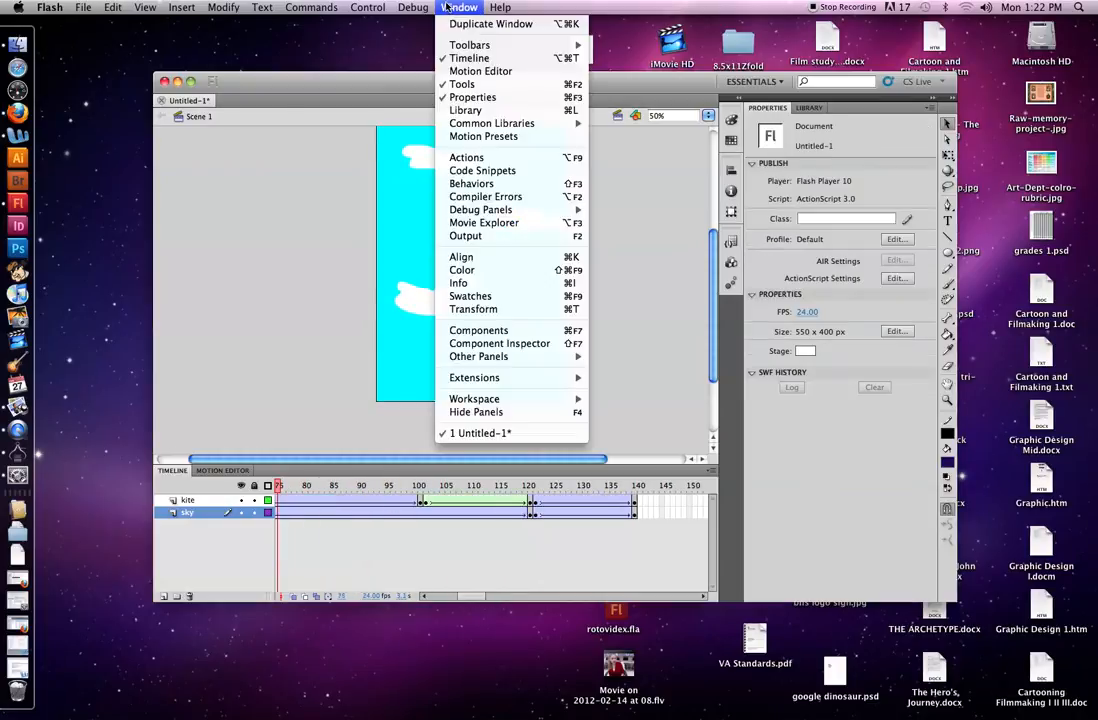
pyautogui.moveTo(377, 8)
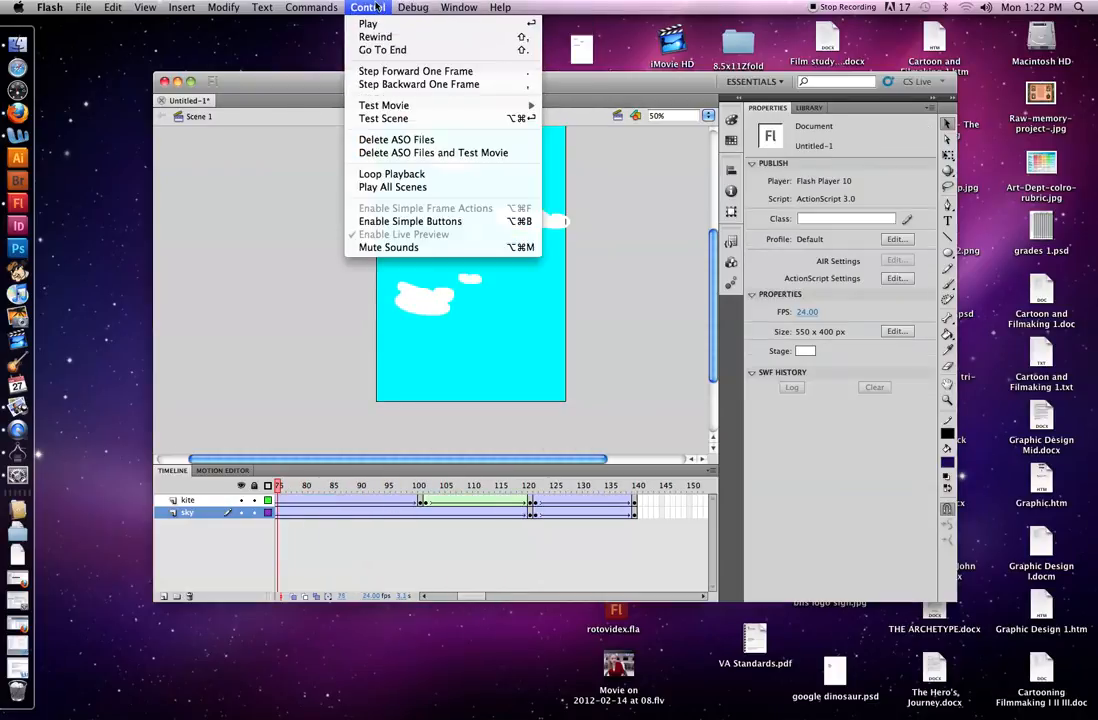
pyautogui.click(384, 118)
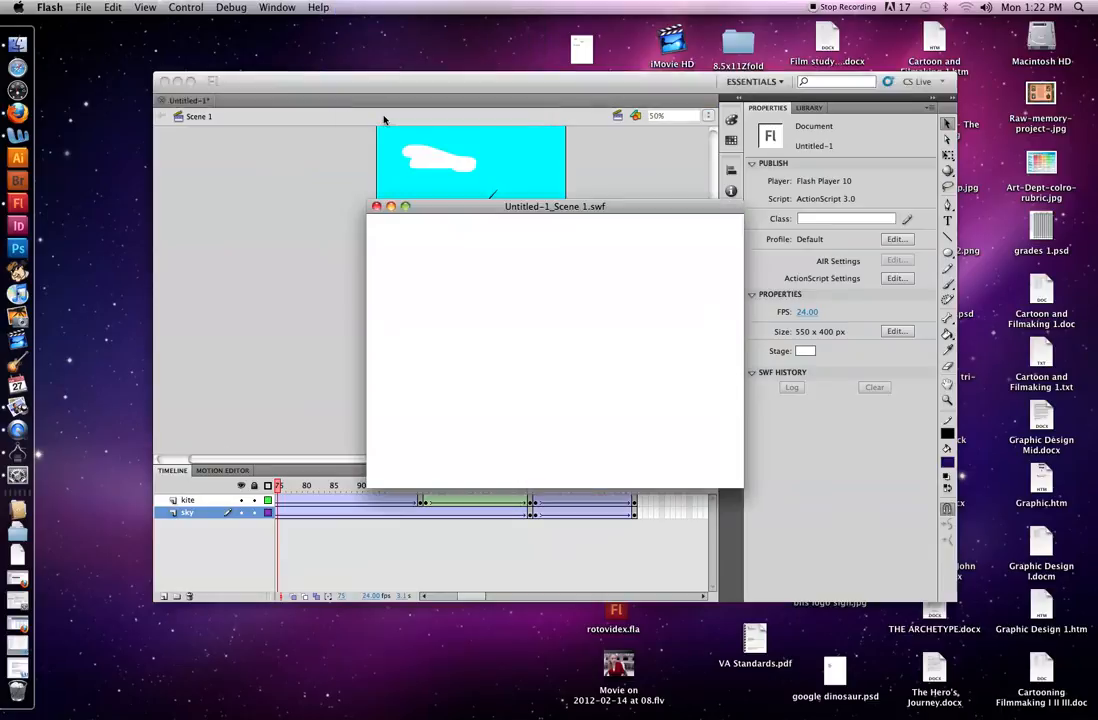